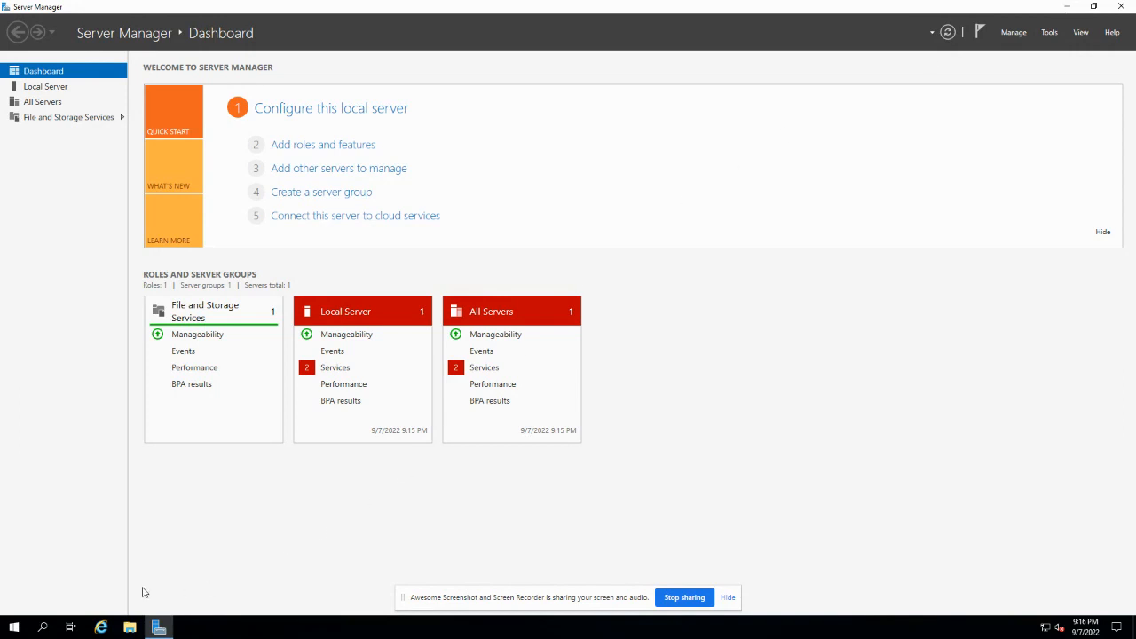
# - Open the System properties for This PC from its Start menu More submenu
pyautogui.click(14, 629)
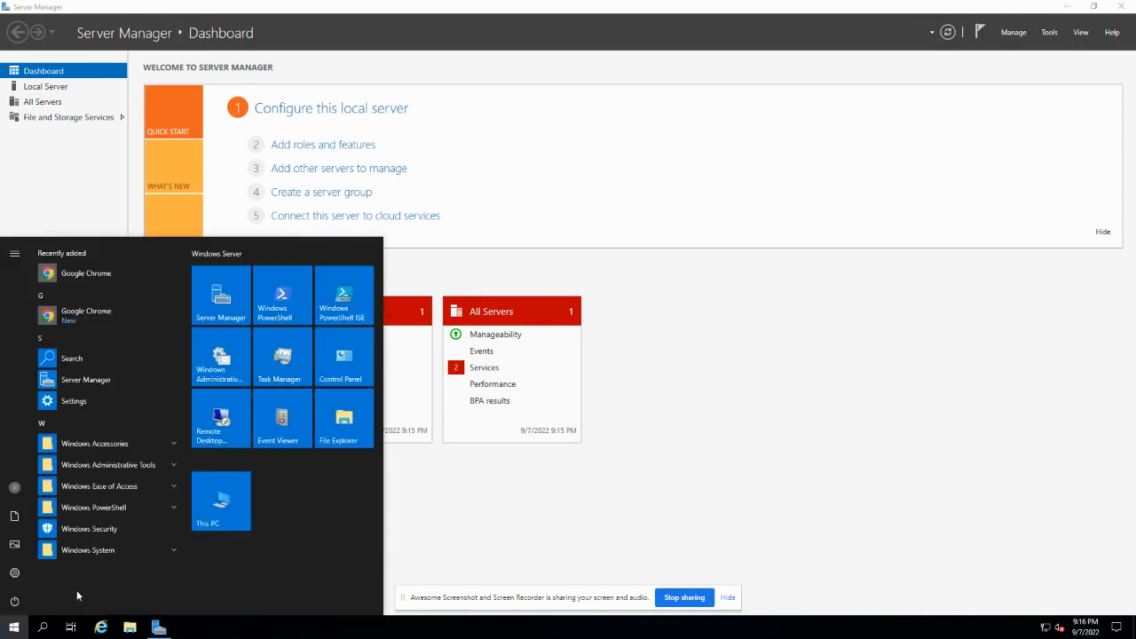
pyautogui.rightClick(235, 523)
pyautogui.moveTo(265, 572)
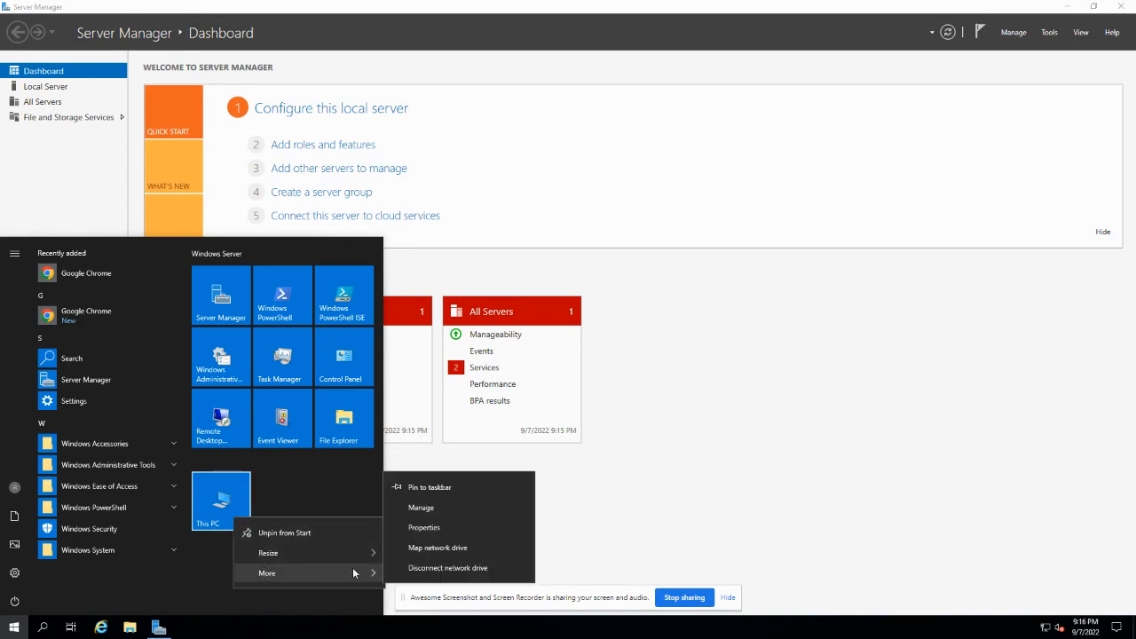
pyautogui.click(425, 529)
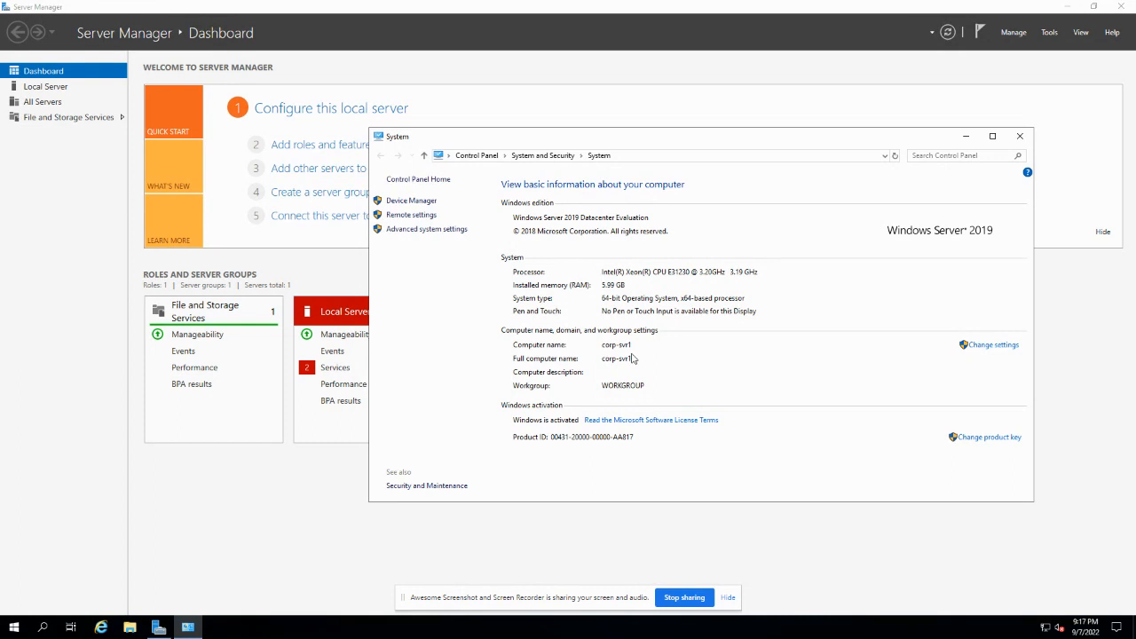
# - Check computer name corp-svr1 in WORKGROUP, cancel both name-change dialogs, and close System
pyautogui.click(979, 349)
pyautogui.click(297, 238)
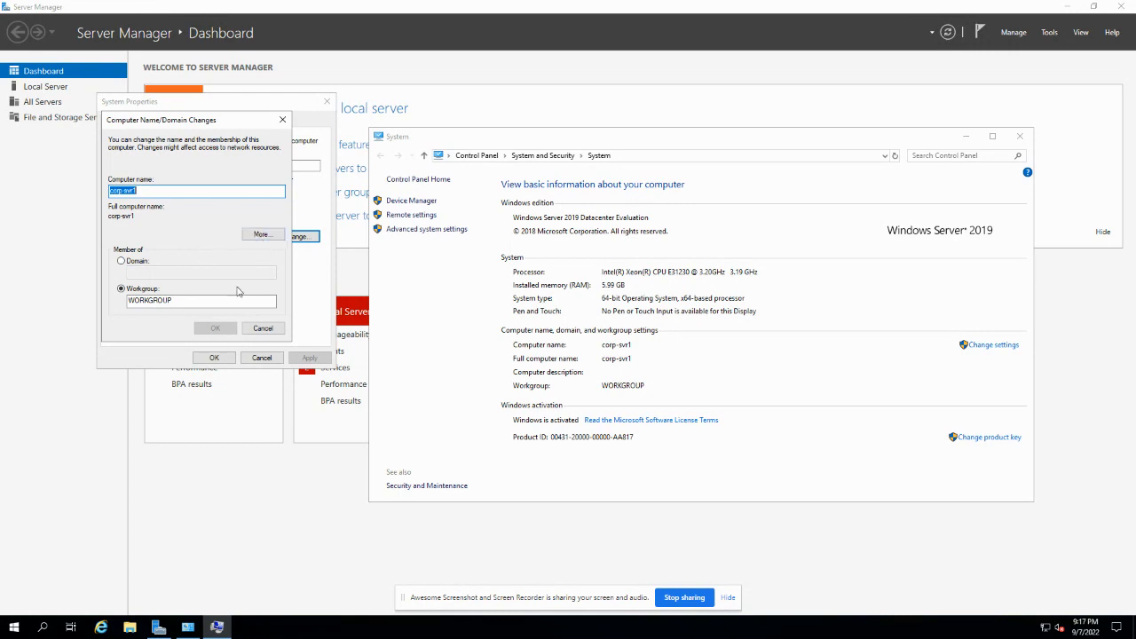
pyautogui.click(147, 190)
pyautogui.click(258, 332)
pyautogui.click(260, 358)
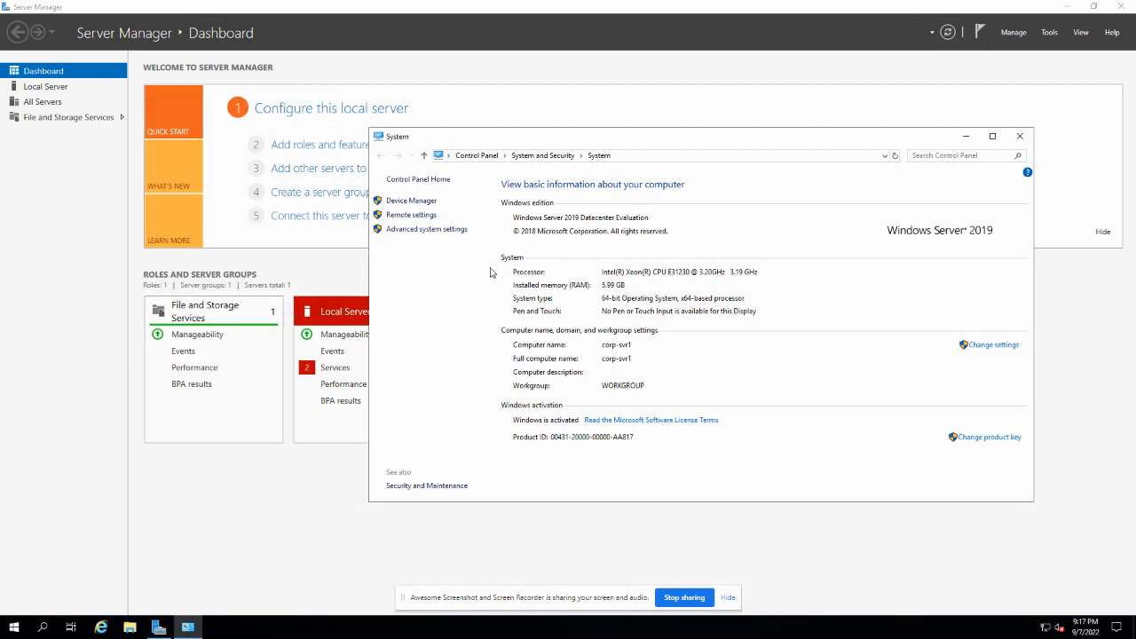
pyautogui.click(1020, 136)
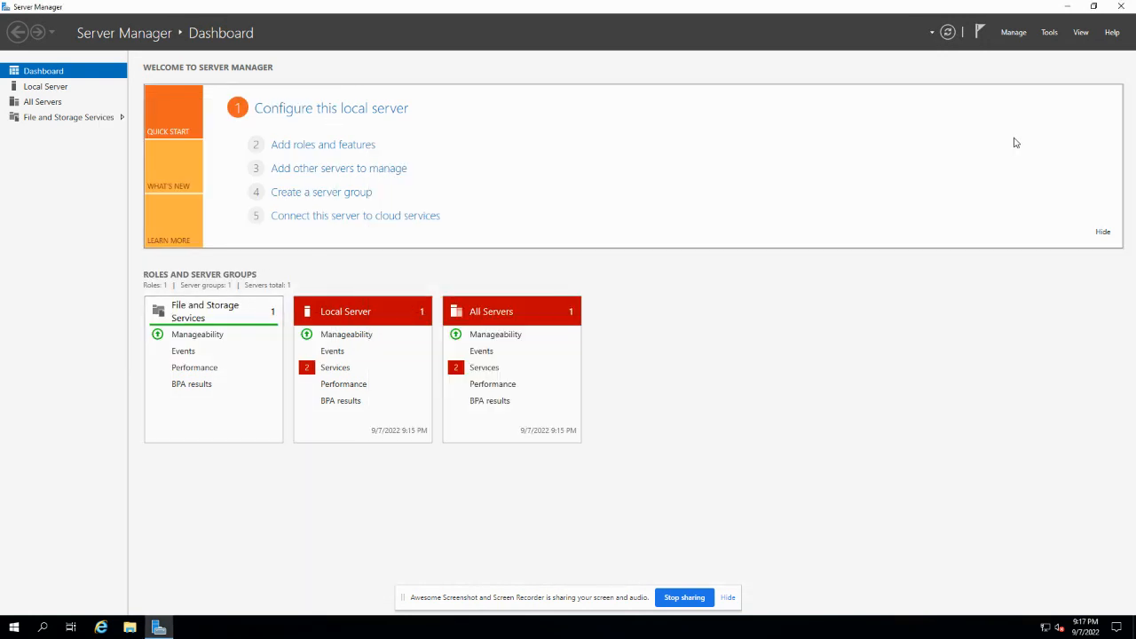
# - Open the Realtek Ethernet adapter's Properties from Network & Internet settings' adapter options
pyautogui.rightClick(1046, 628)
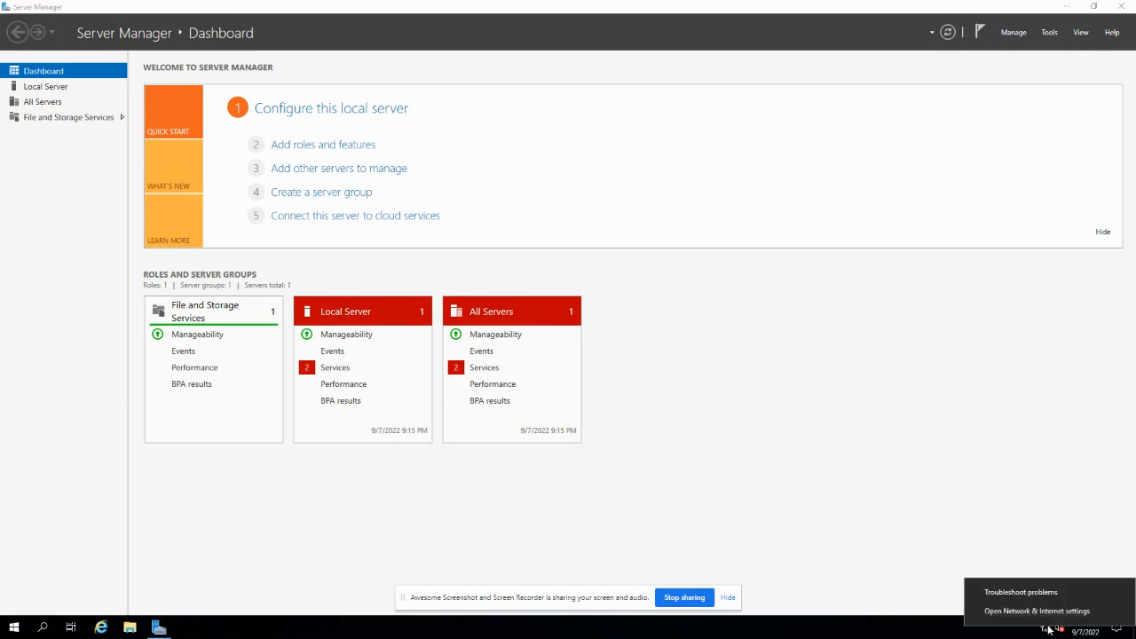
pyautogui.click(1047, 618)
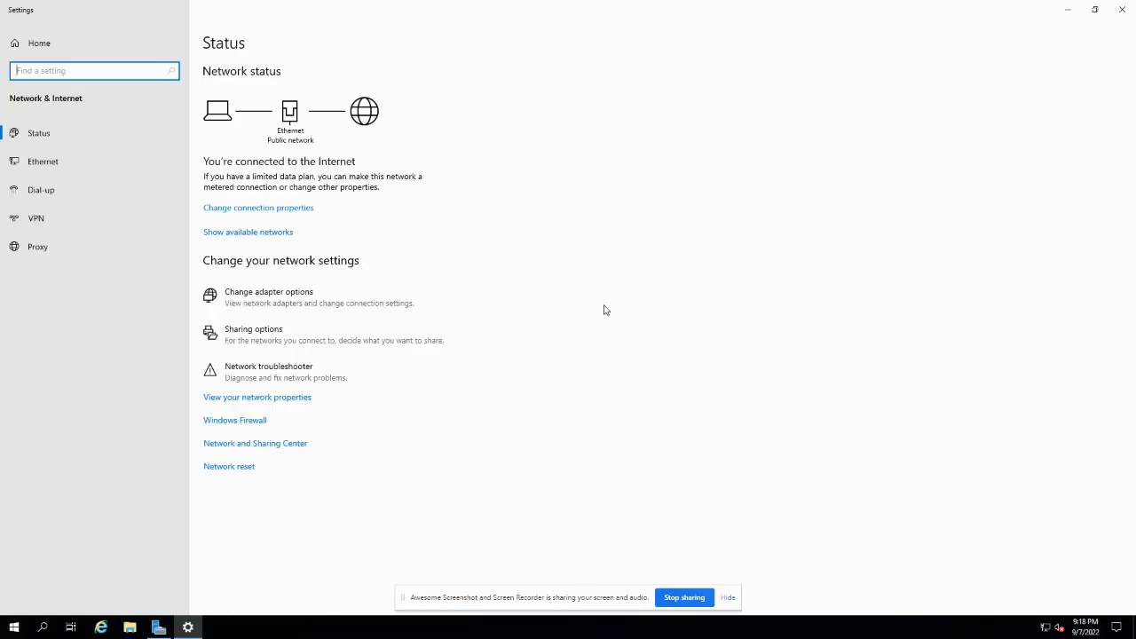
pyautogui.click(140, 169)
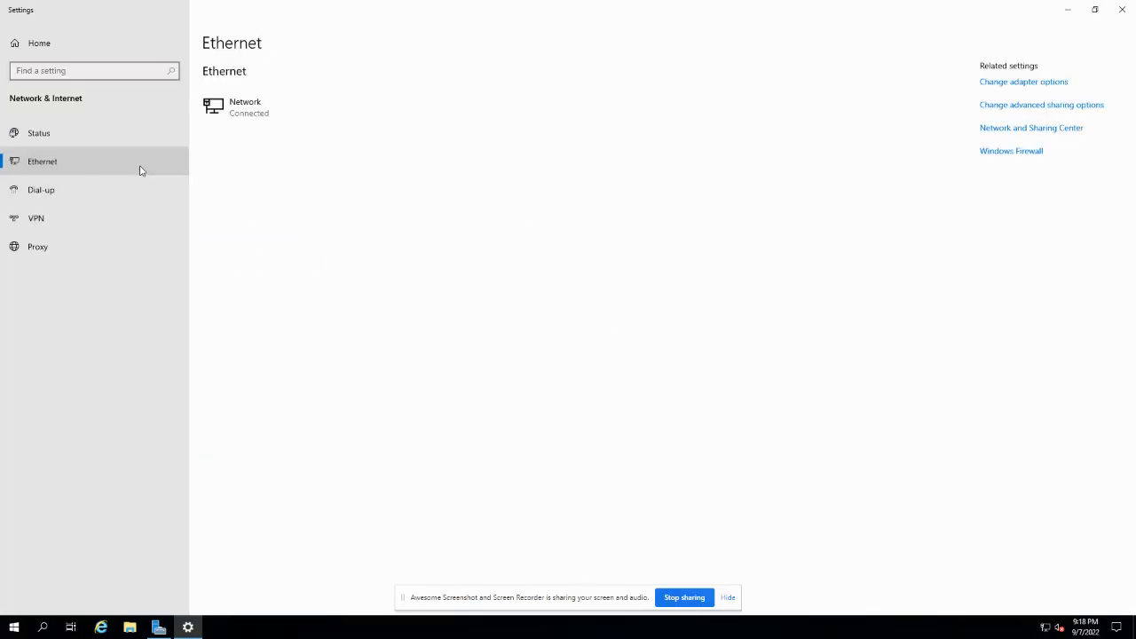
pyautogui.click(989, 80)
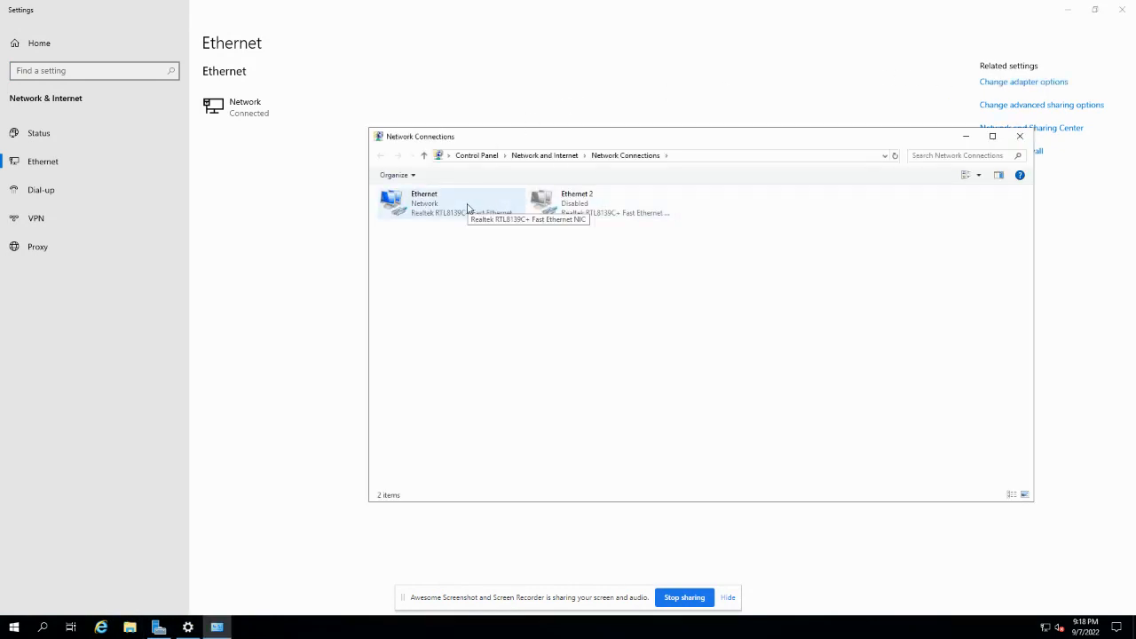
pyautogui.rightClick(452, 206)
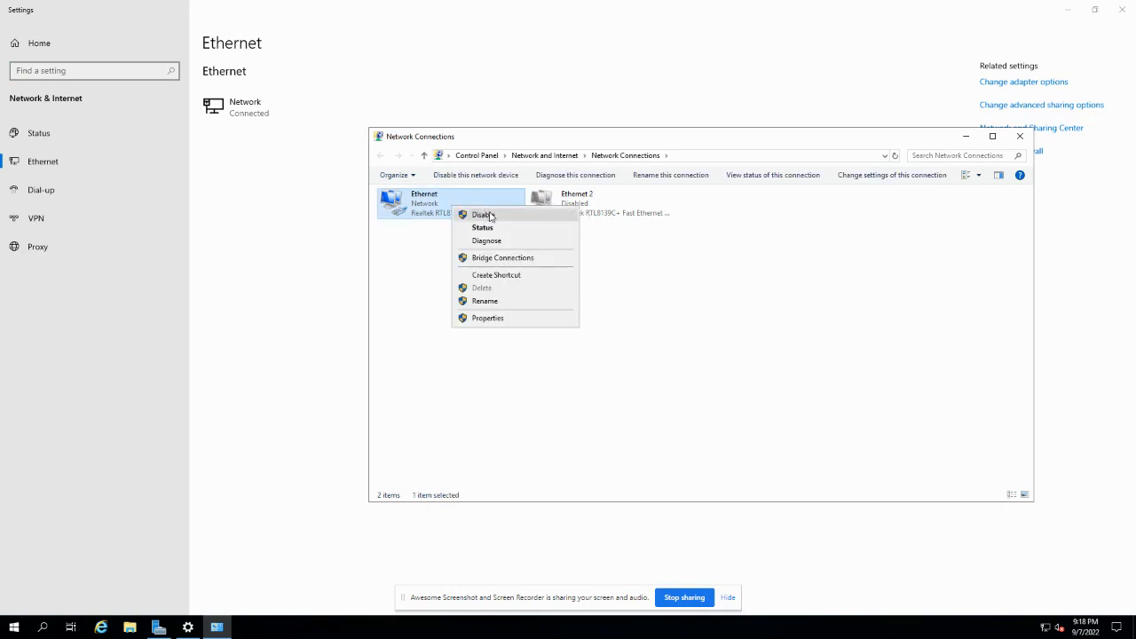
pyautogui.click(491, 318)
pyautogui.scroll(-1, 531, 293)
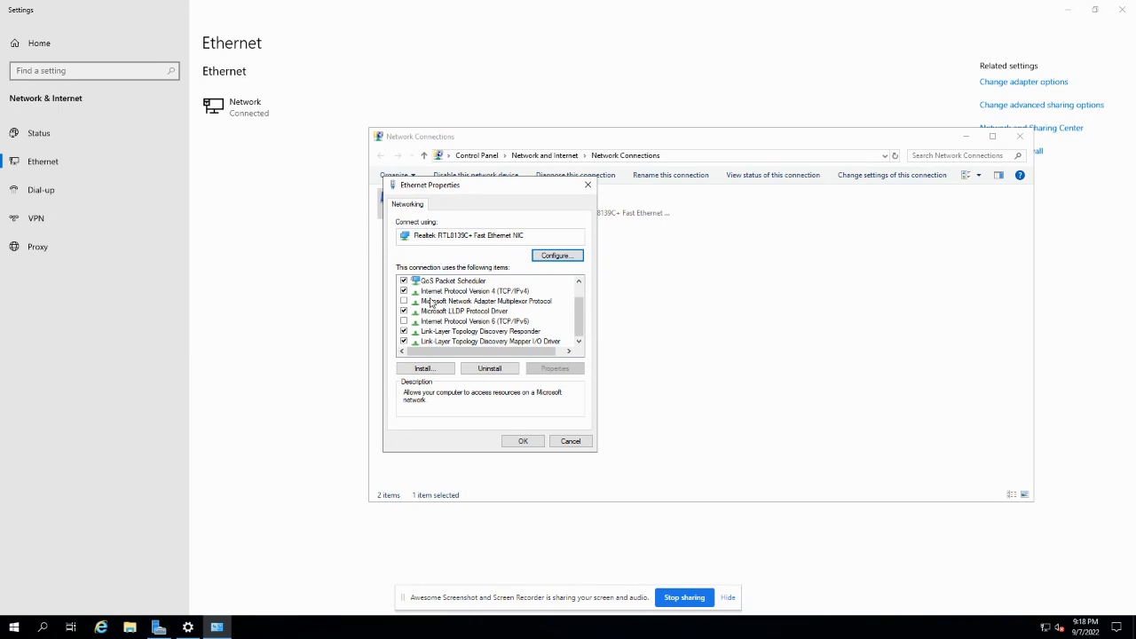
# - Verify IPv4 uses static 192.168.1.179 with DNS 127.0.0.1, then close Network Connections
pyautogui.click(490, 293)
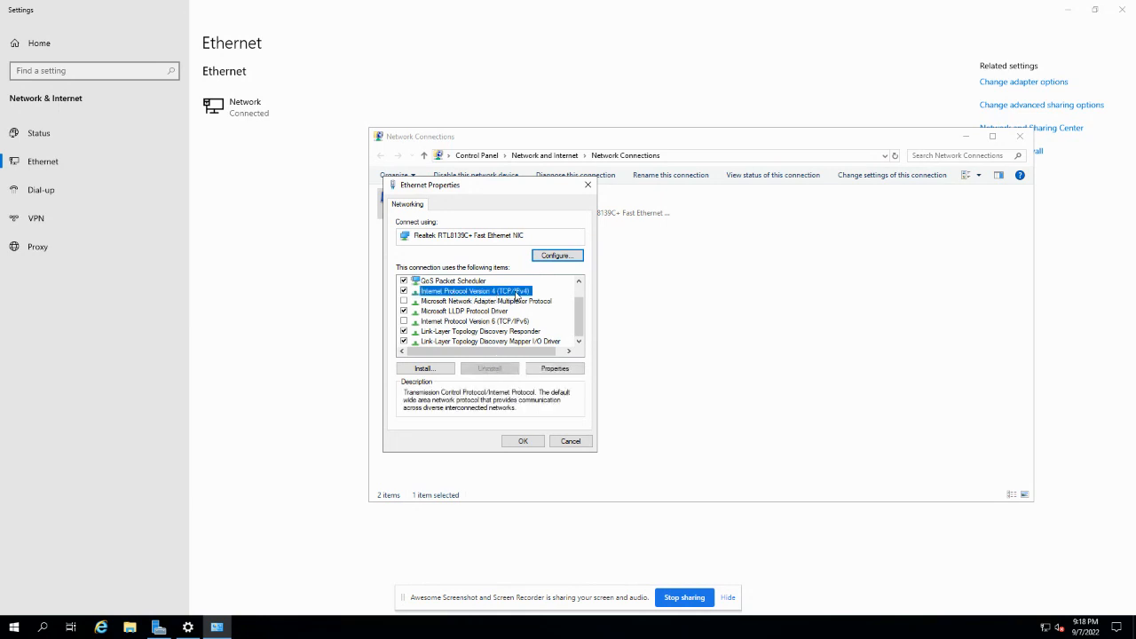
pyautogui.click(555, 366)
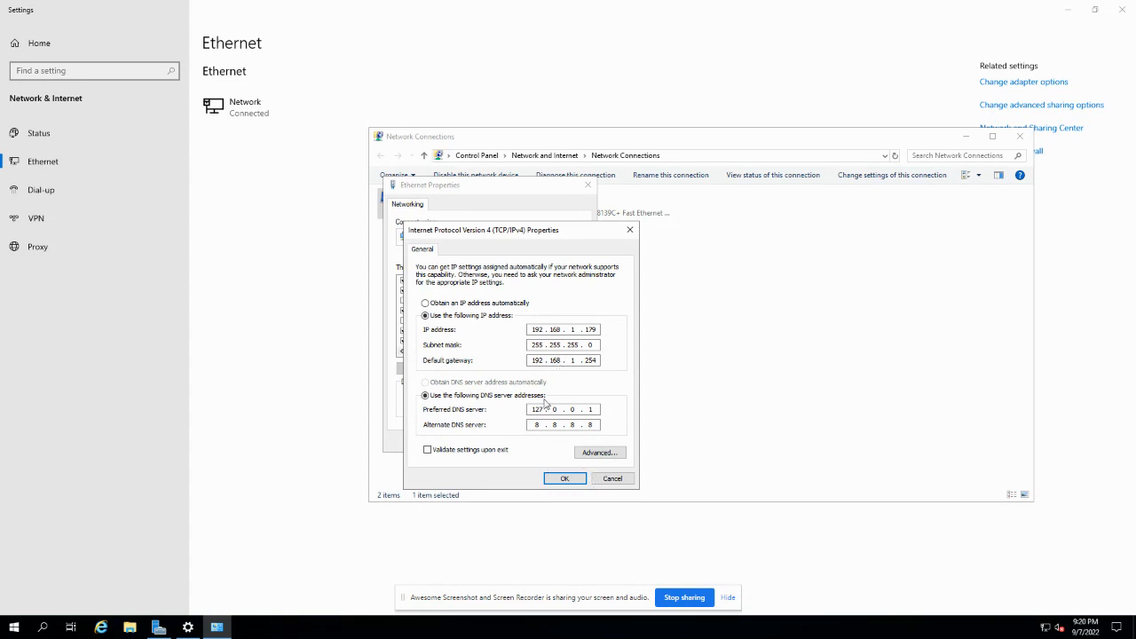
pyautogui.click(610, 479)
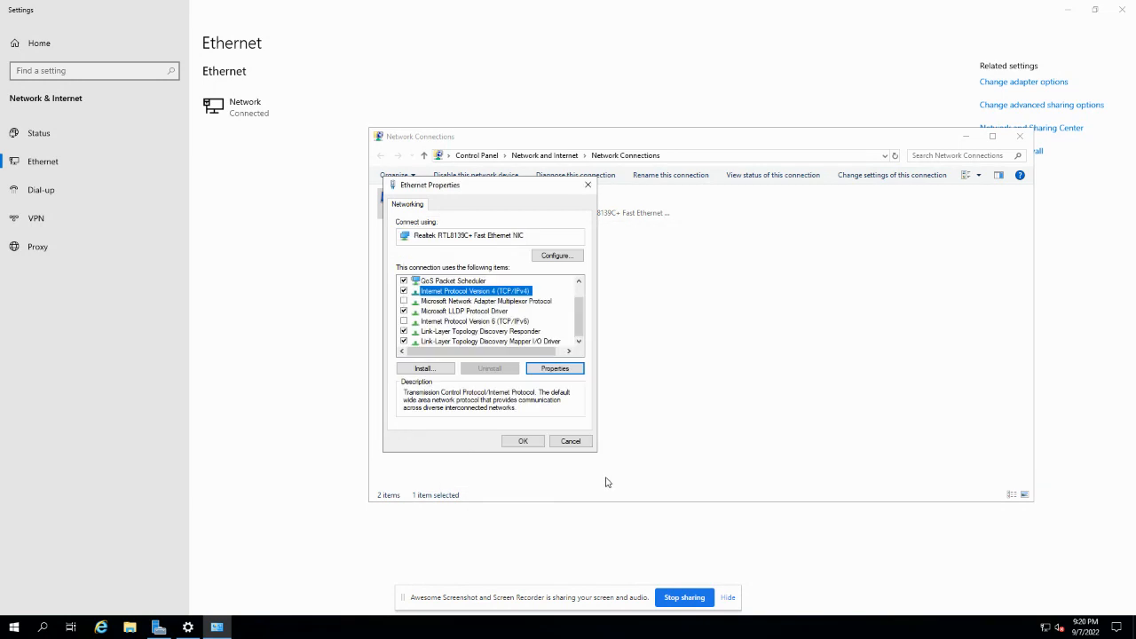
pyautogui.click(523, 441)
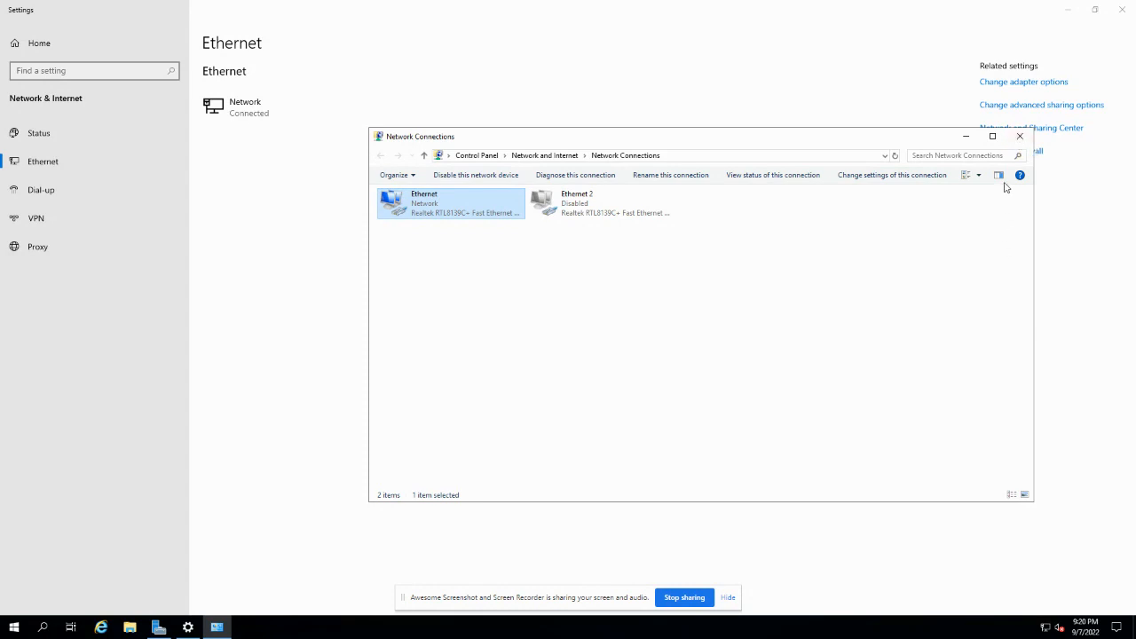
pyautogui.click(1021, 137)
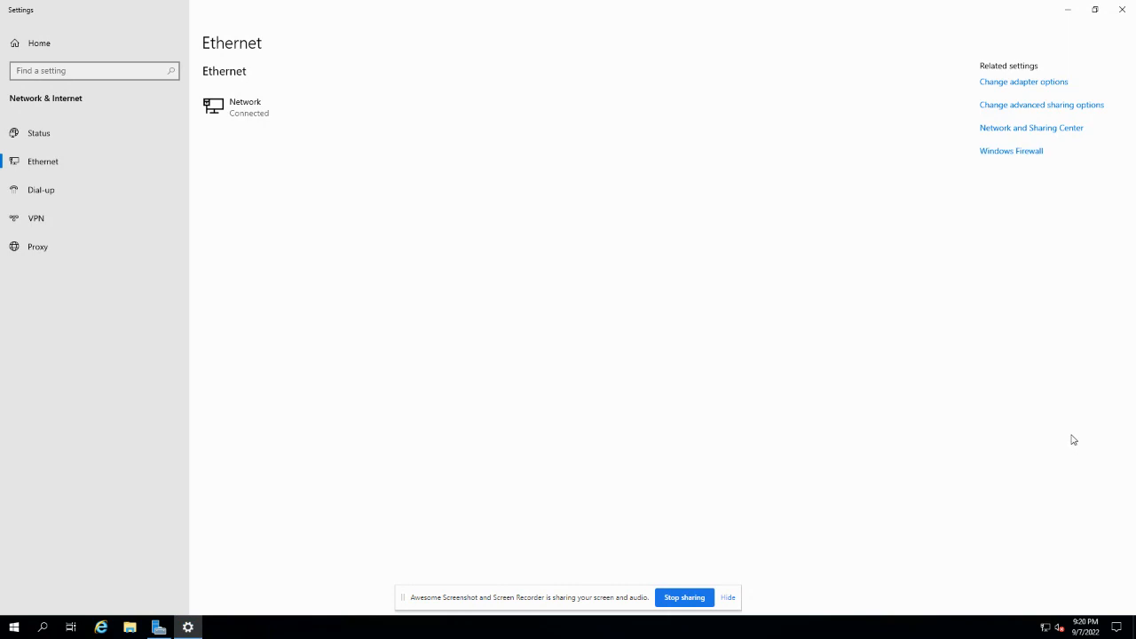
# - Start the Add Roles and Features Wizard with role-based installation targeting corp-svr1
pyautogui.click(1123, 16)
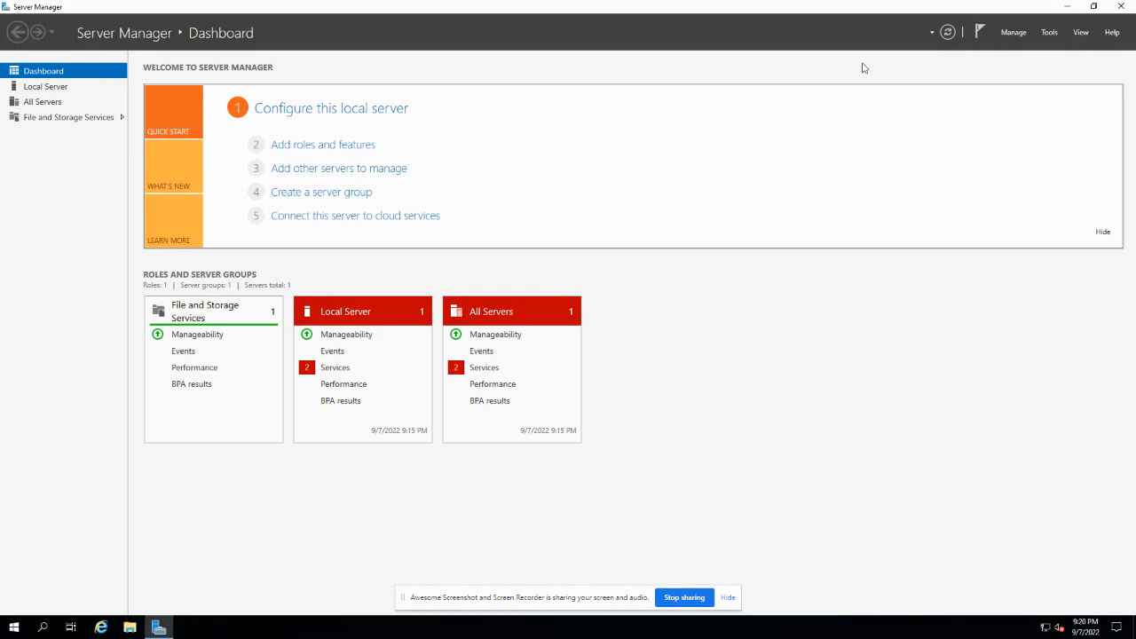
pyautogui.click(1015, 35)
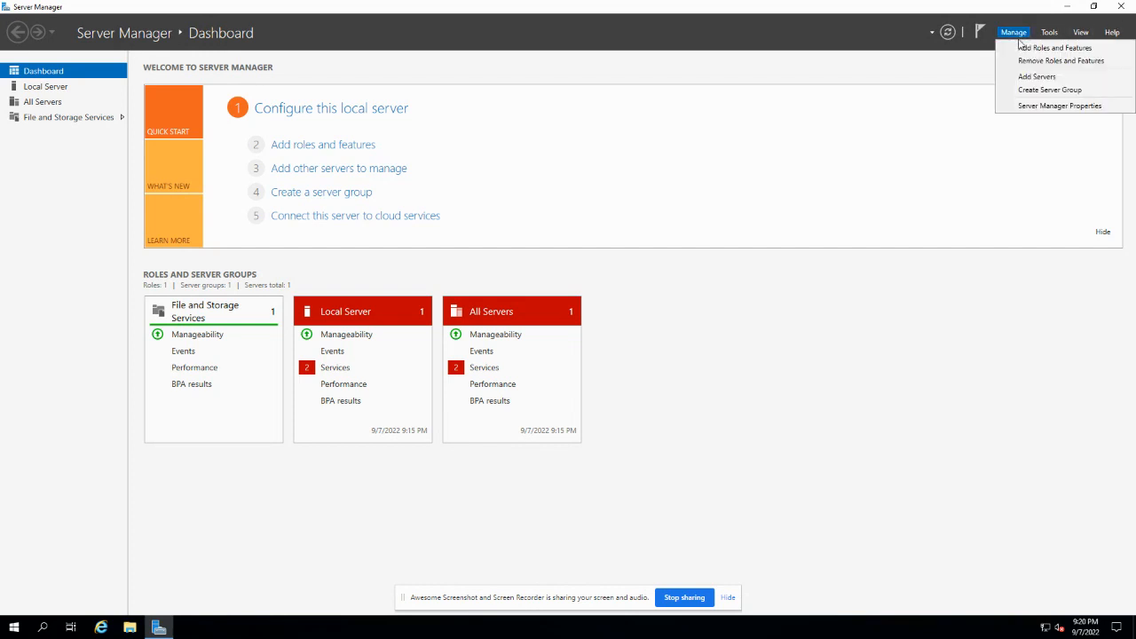
pyautogui.click(1029, 48)
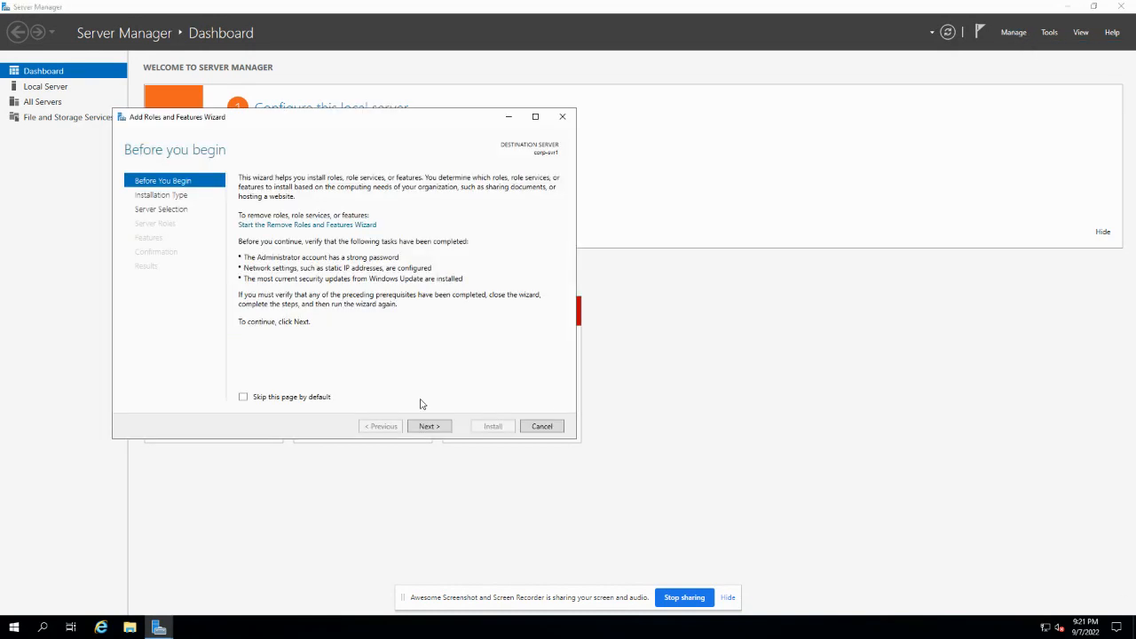
pyautogui.click(432, 430)
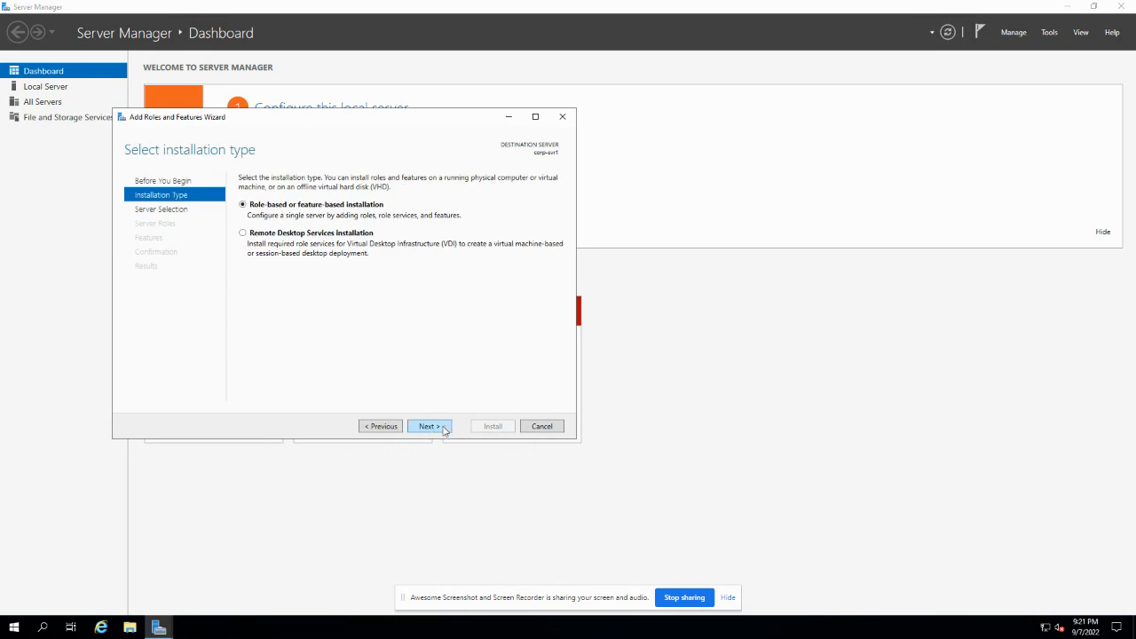
pyautogui.click(436, 428)
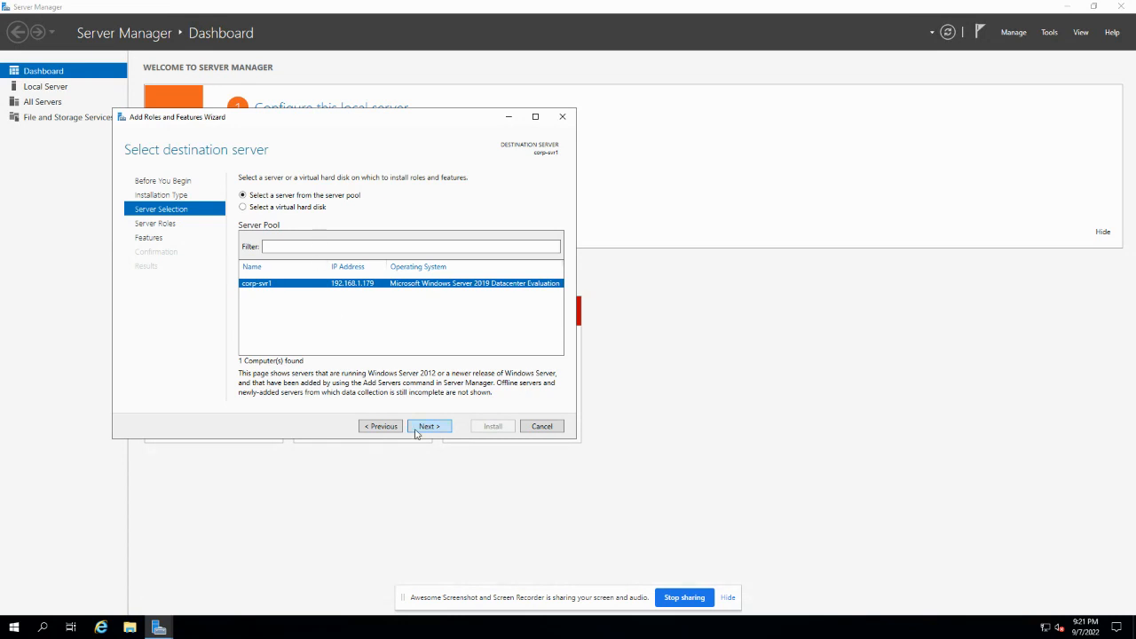
pyautogui.click(417, 432)
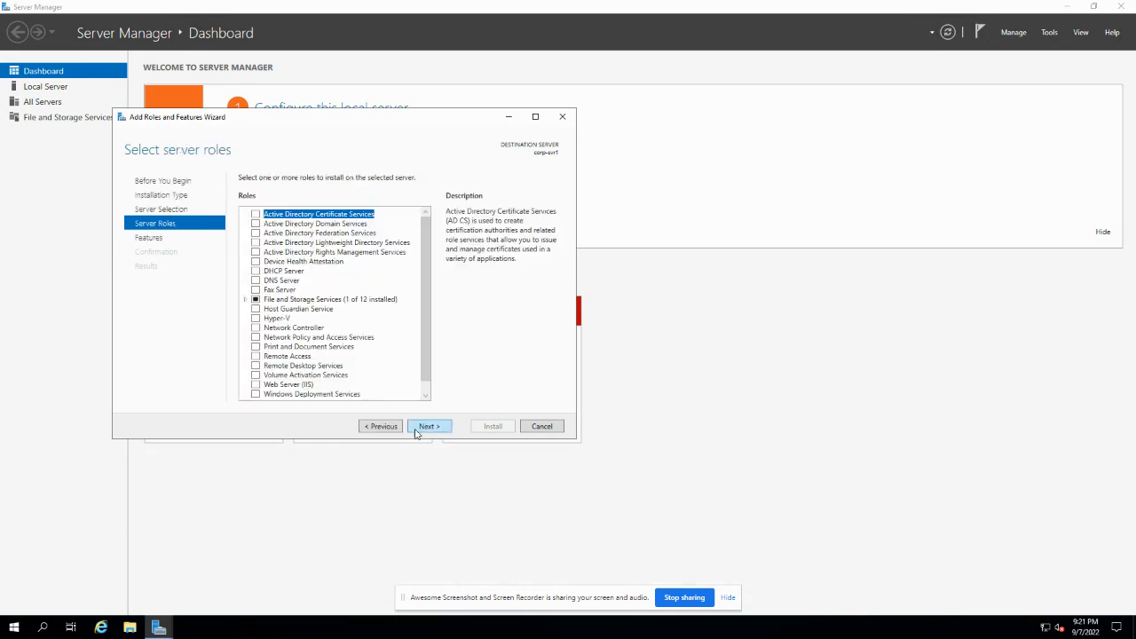
# - Select Active Directory Domain Services plus its management features and proceed to confirmation
pyautogui.click(317, 227)
pyautogui.click(257, 225)
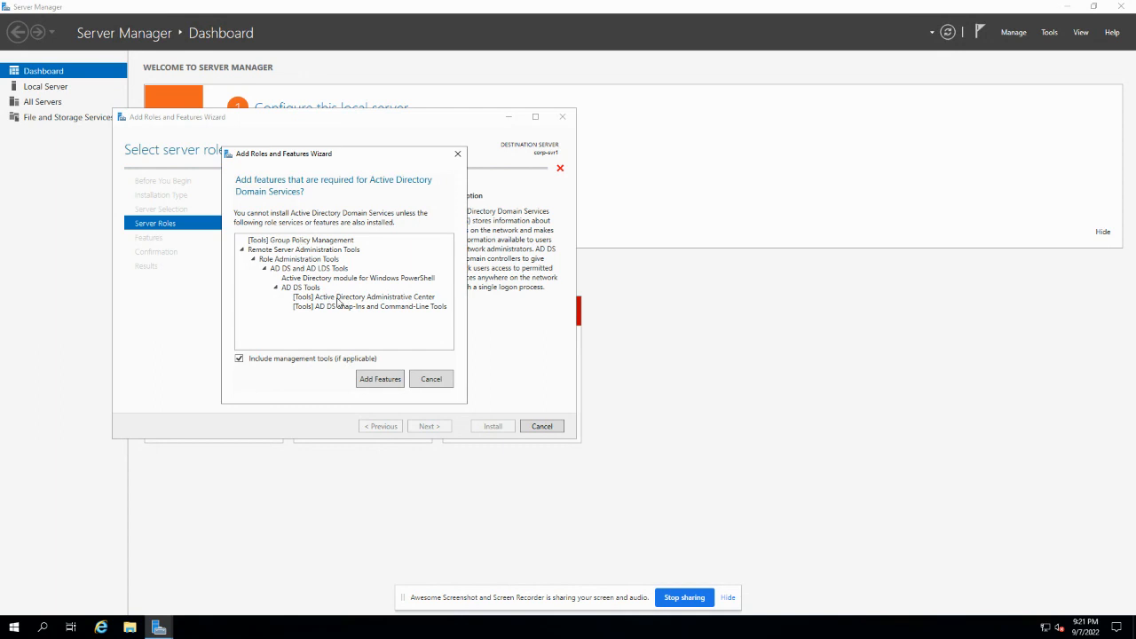
pyautogui.click(373, 381)
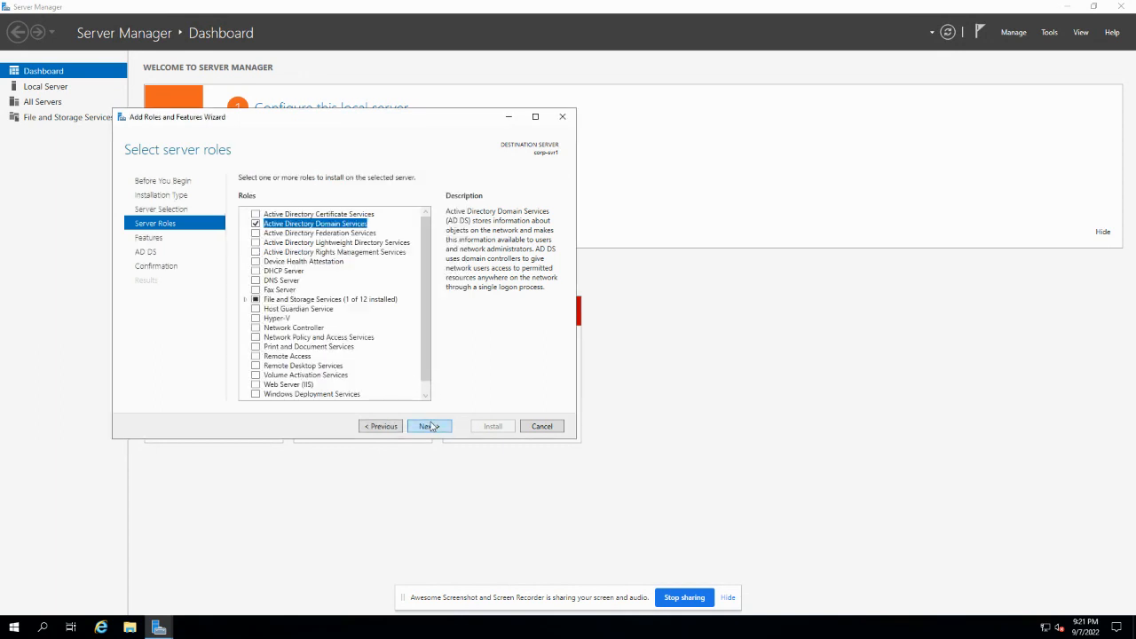
pyautogui.click(431, 427)
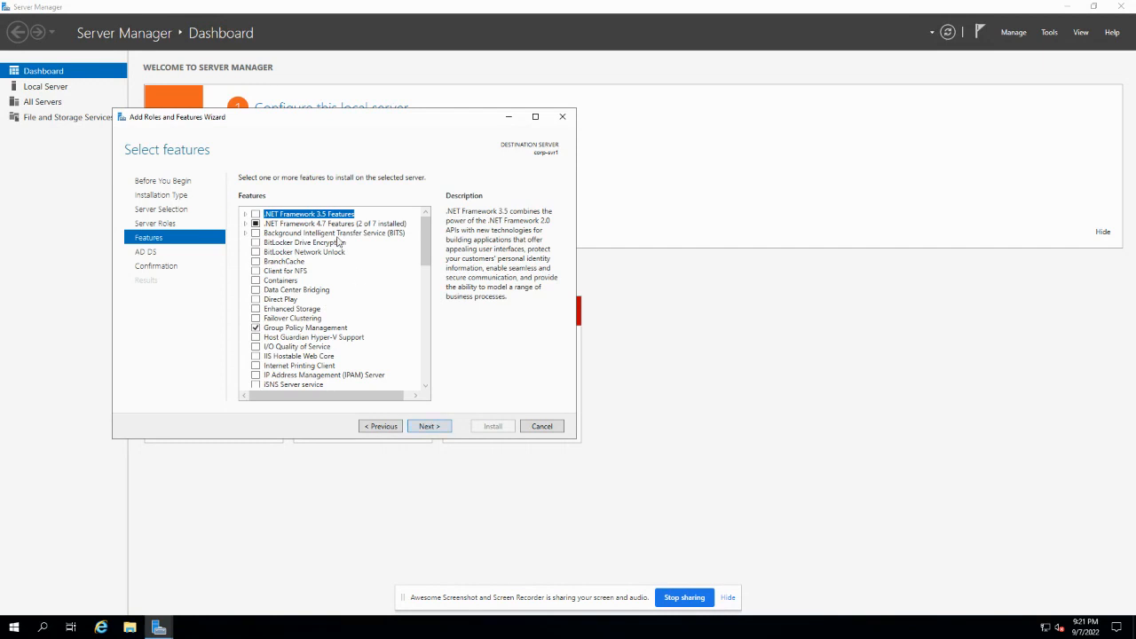
pyautogui.click(435, 432)
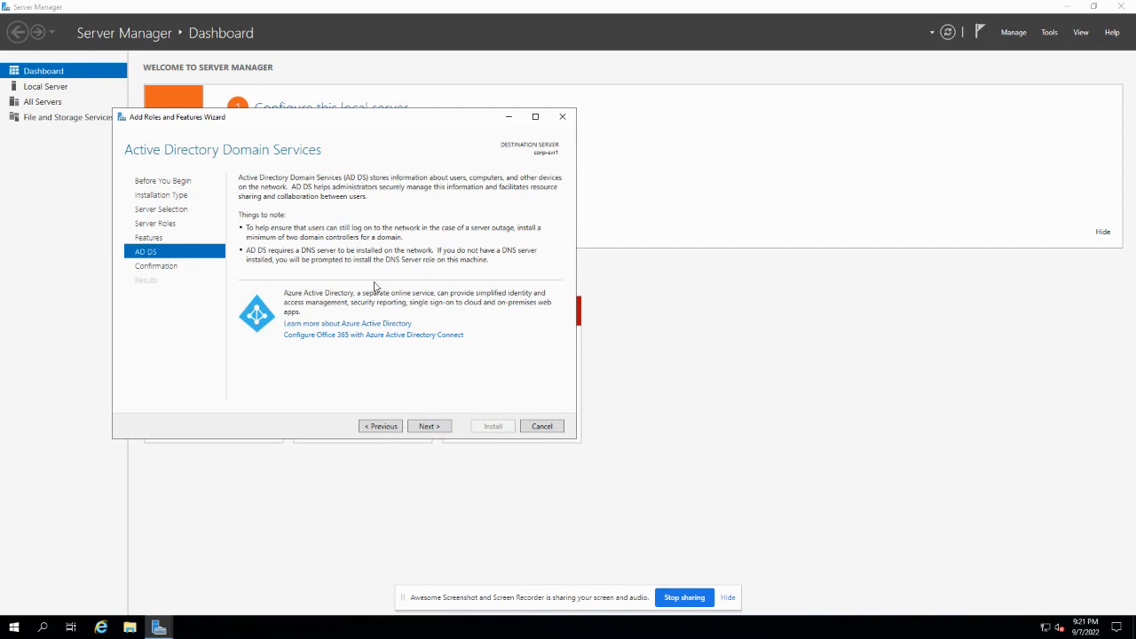
pyautogui.click(432, 427)
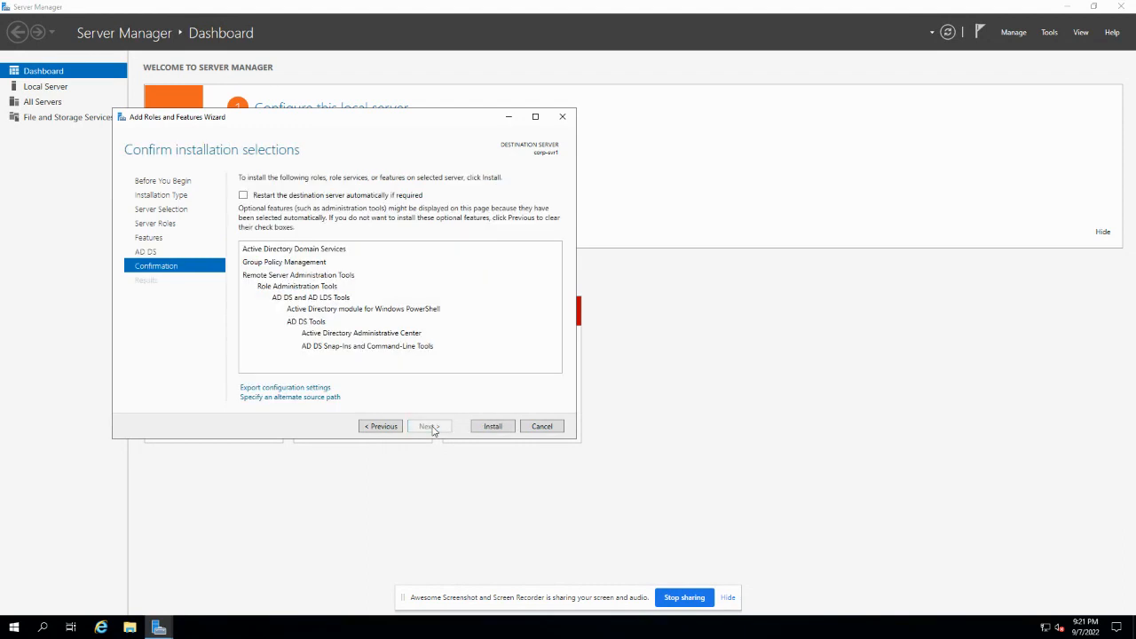
# - Allow automatic restarts and install the AD DS role on corp-svr1
pyautogui.click(243, 196)
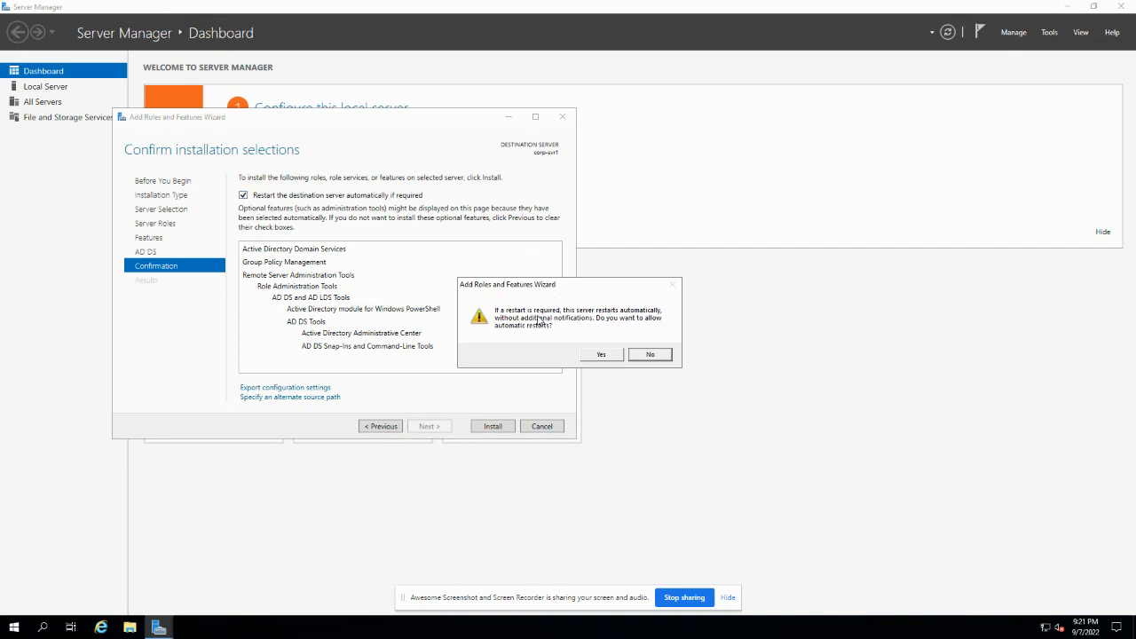
pyautogui.click(601, 355)
pyautogui.click(493, 427)
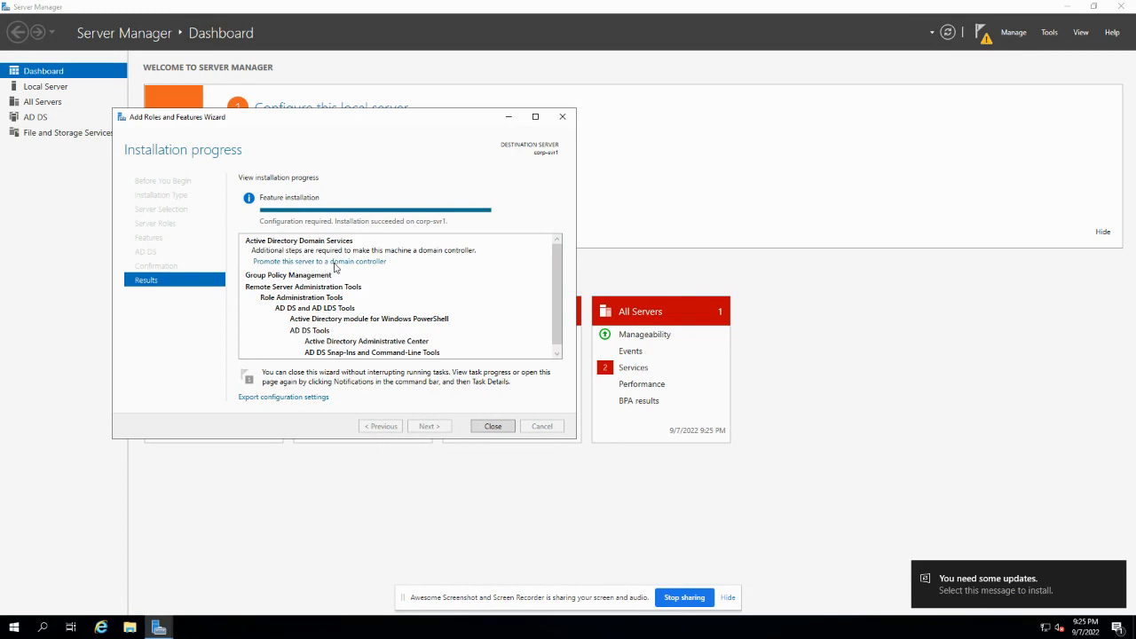
# - Begin domain controller promotion as a new forest with root domain corp.local
pyautogui.click(340, 264)
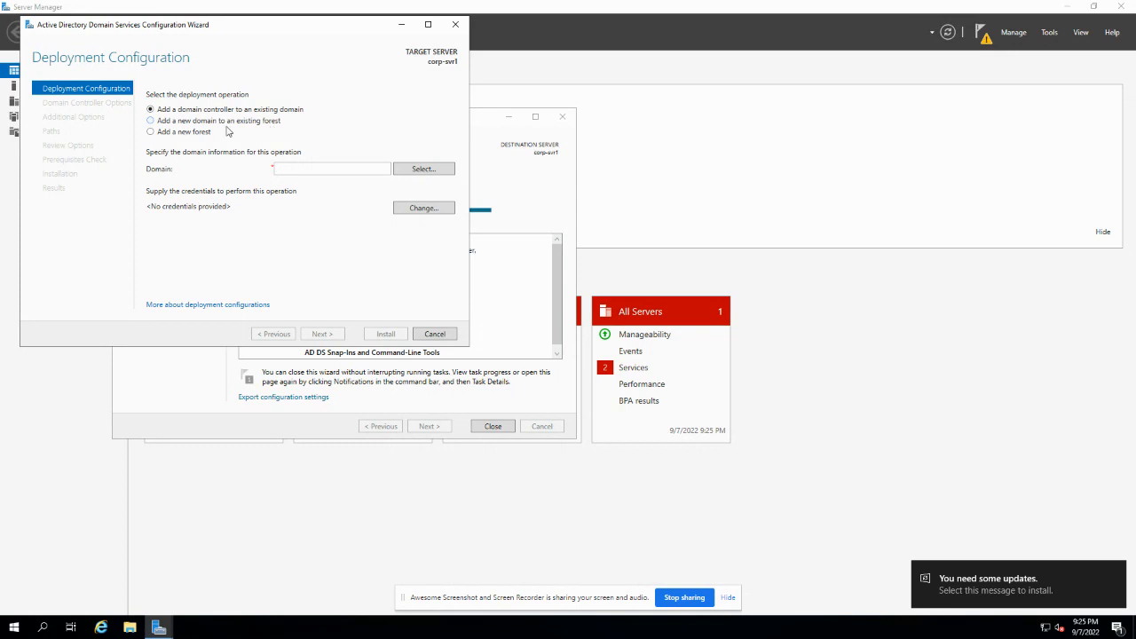
pyautogui.click(174, 134)
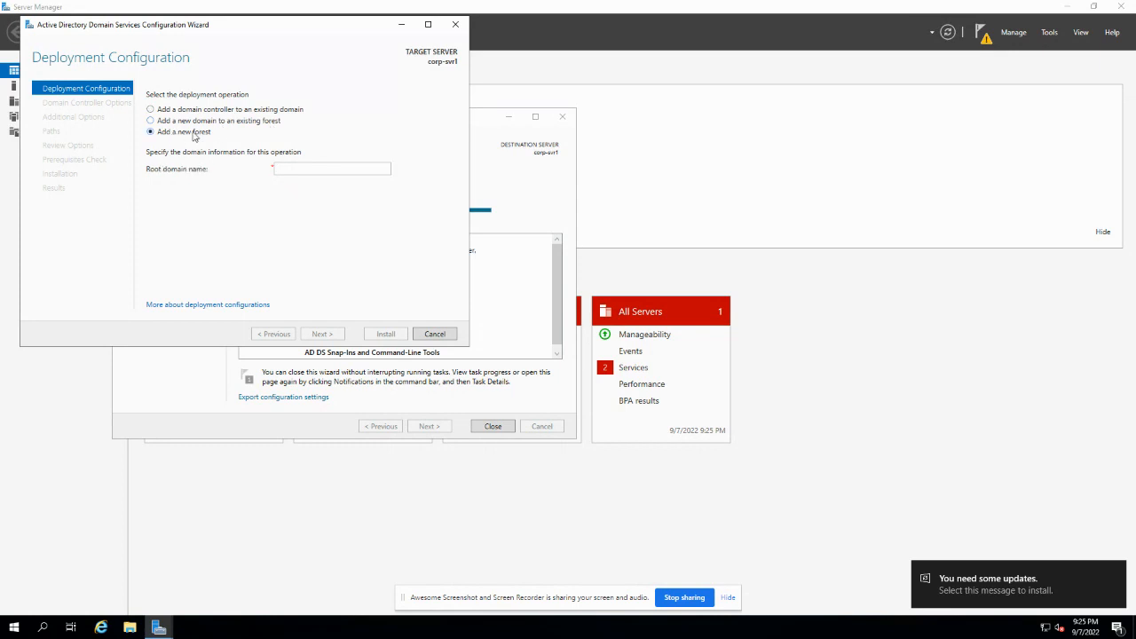
pyautogui.click(285, 168)
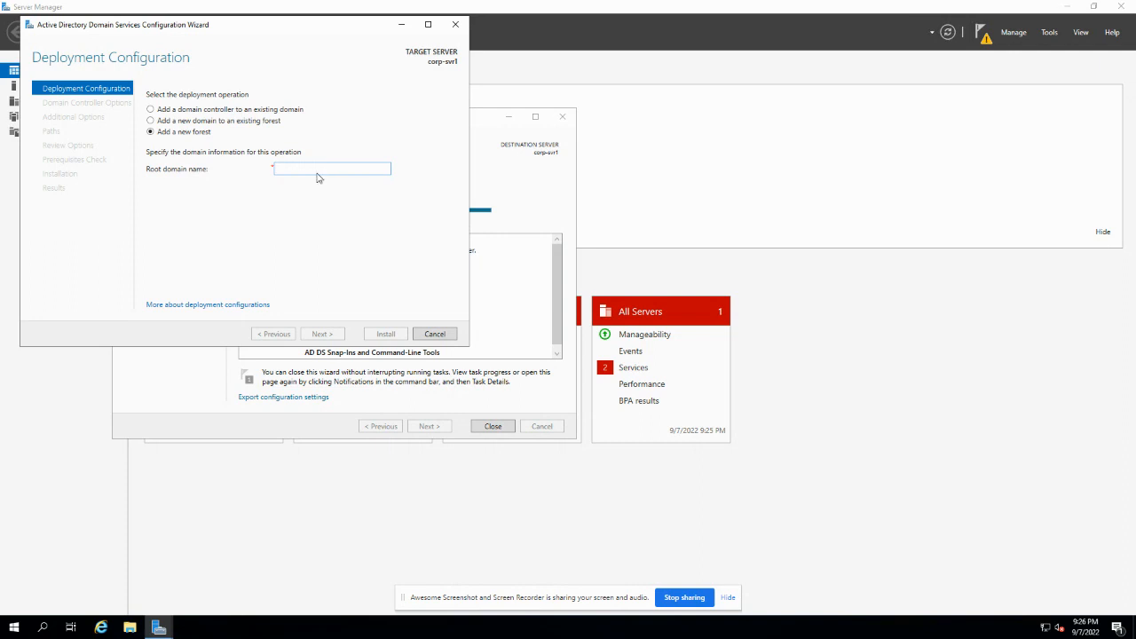
pyautogui.write('corp.local')
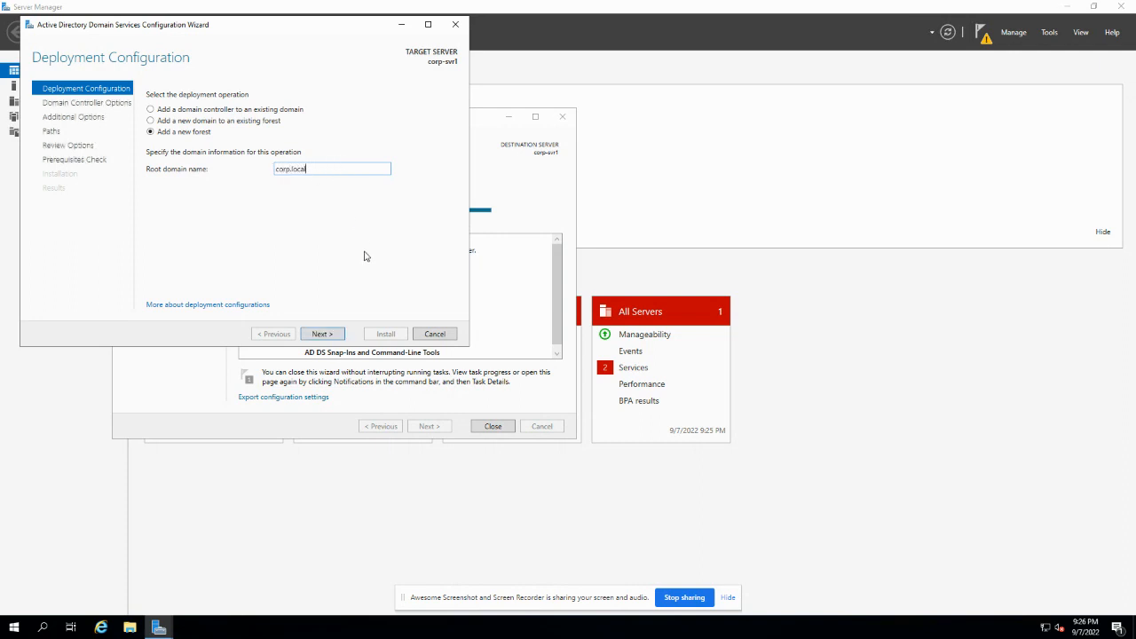
pyautogui.click(325, 335)
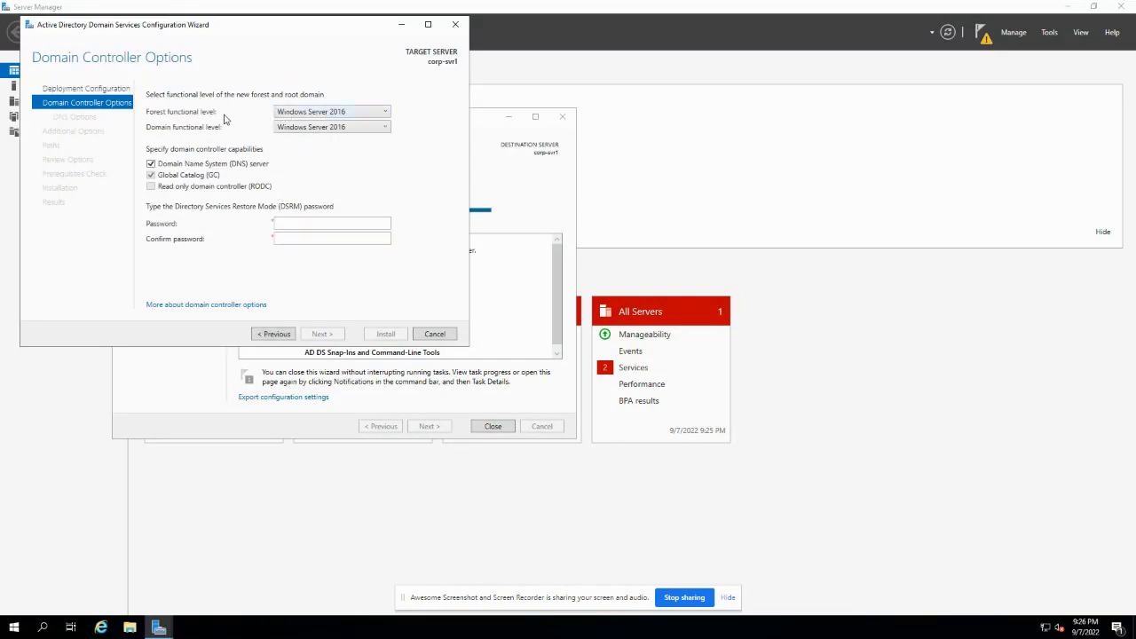
# - Keep the Windows Server 2016 forest level and enter and confirm the DSRM password
pyautogui.click(288, 114)
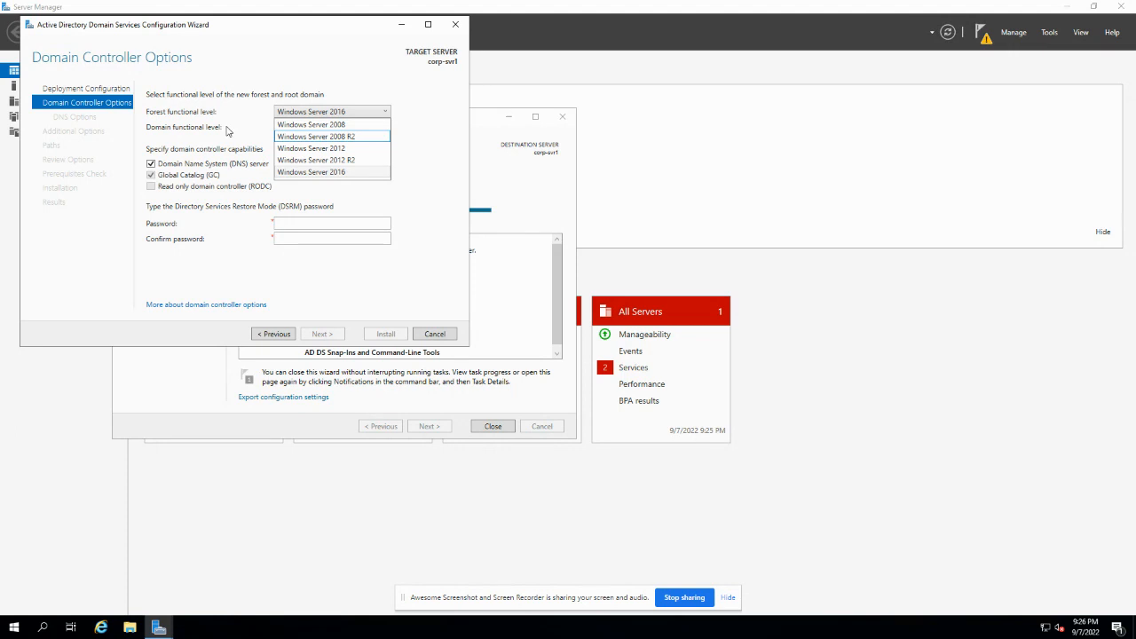
pyautogui.click(293, 173)
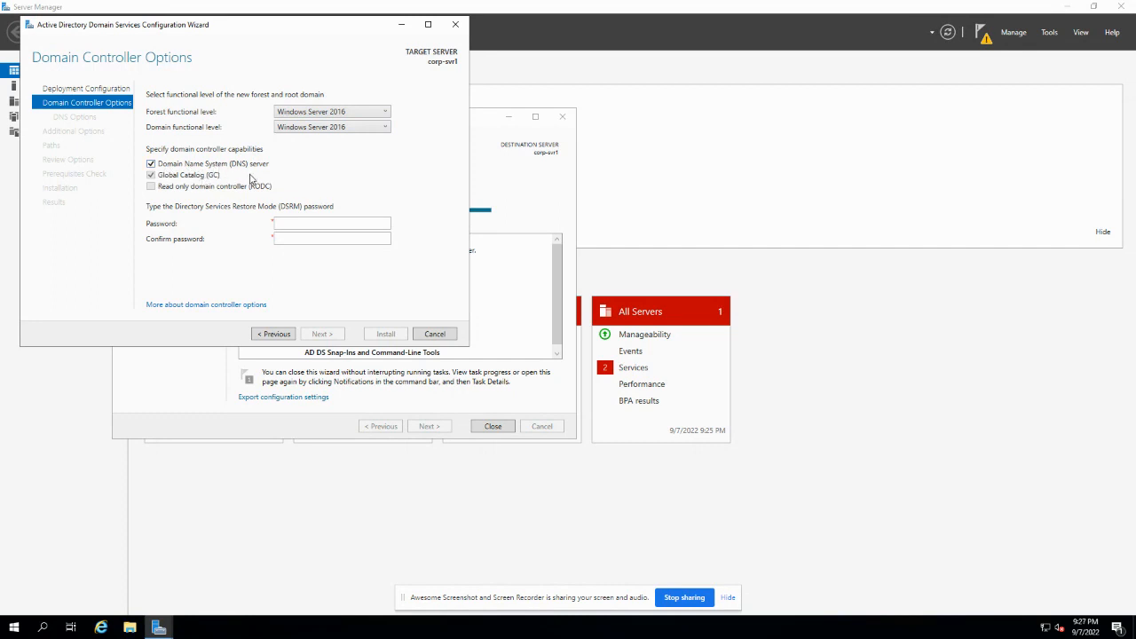
pyautogui.click(284, 224)
pyautogui.write('••••••••')
pyautogui.press('Tab')
pyautogui.write('••••••••')
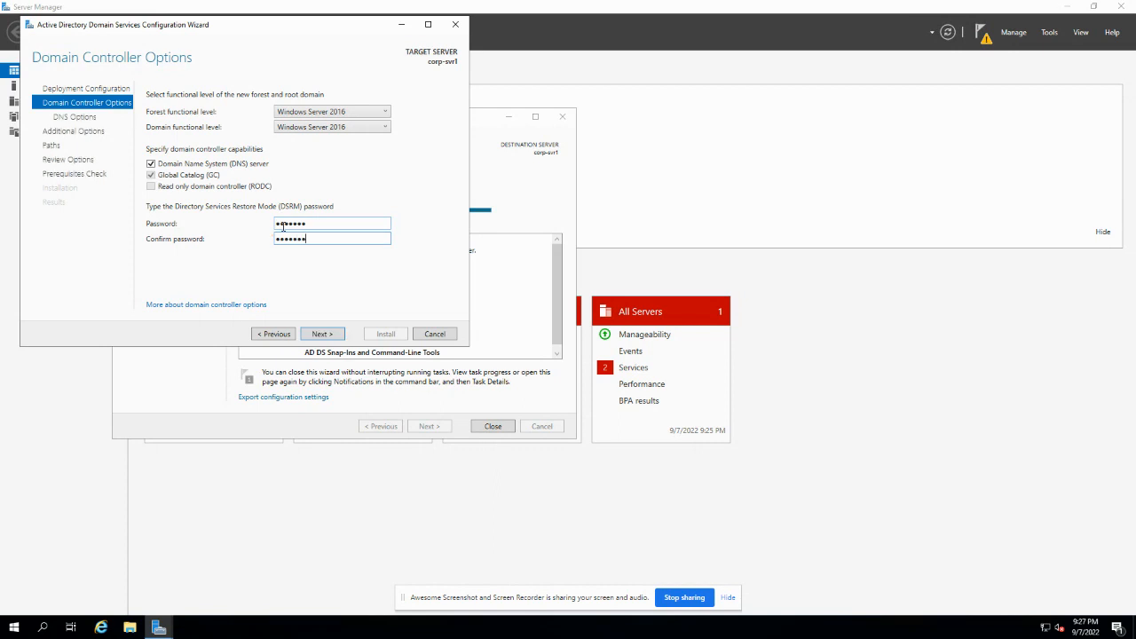
pyautogui.click(321, 334)
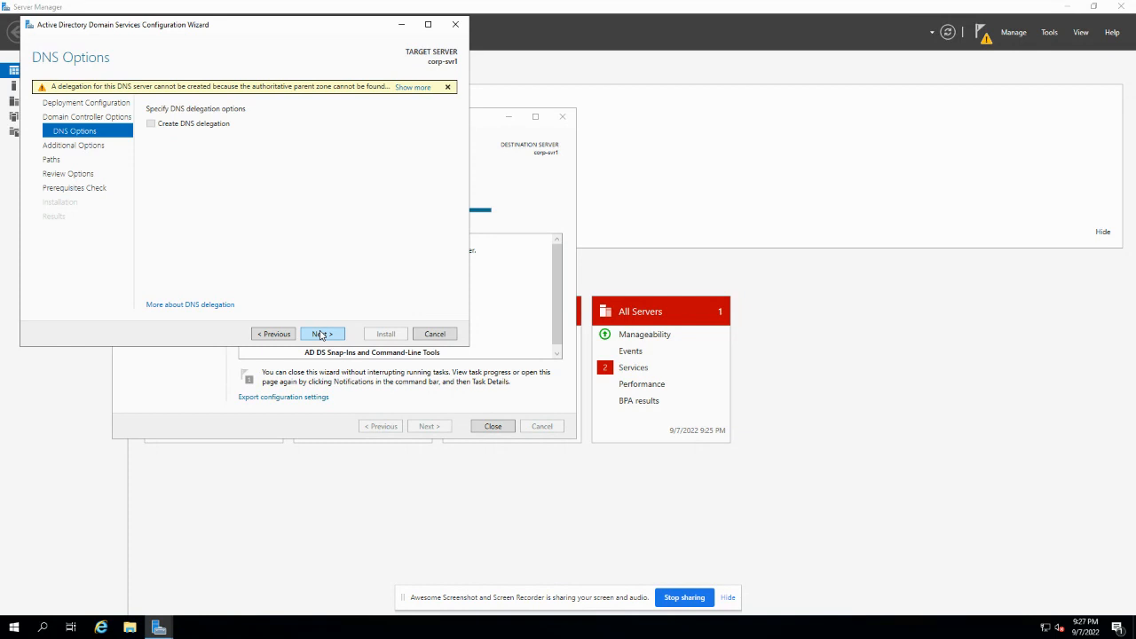
# - Skip DNS delegation, keep NetBIOS name CORP and default NTDS and SYSVOL paths
pyautogui.click(321, 334)
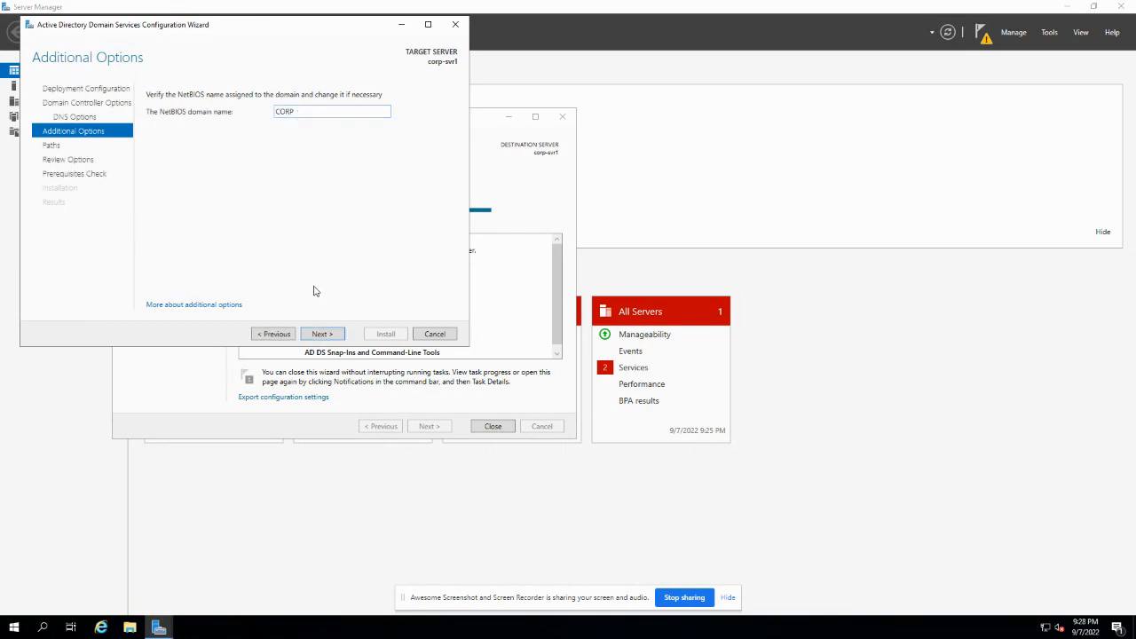
pyautogui.click(316, 334)
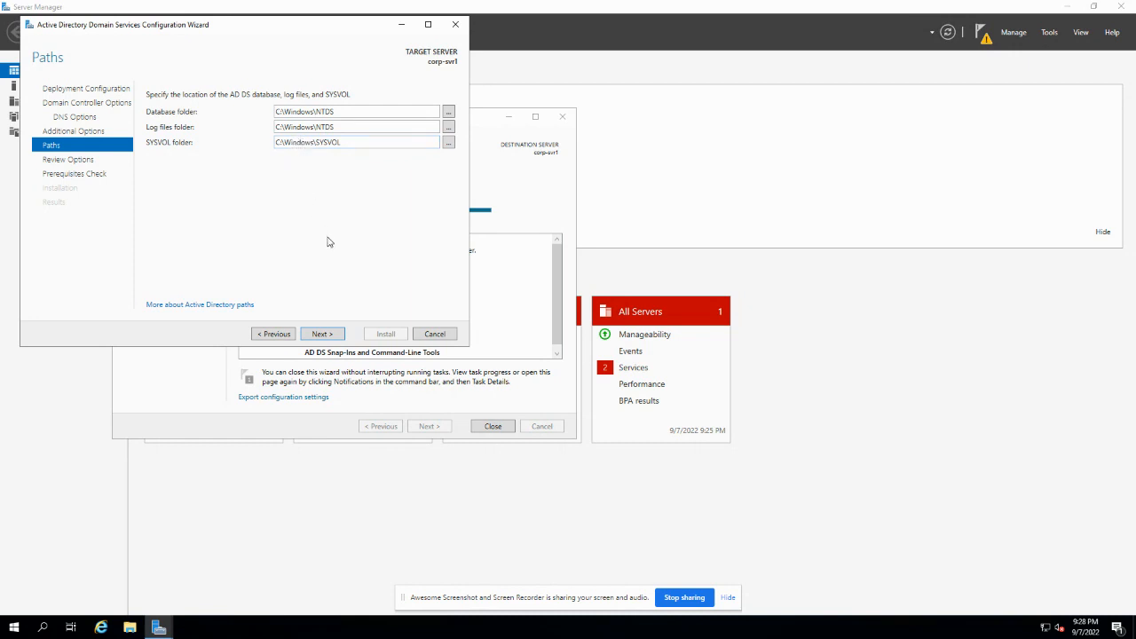
pyautogui.click(321, 334)
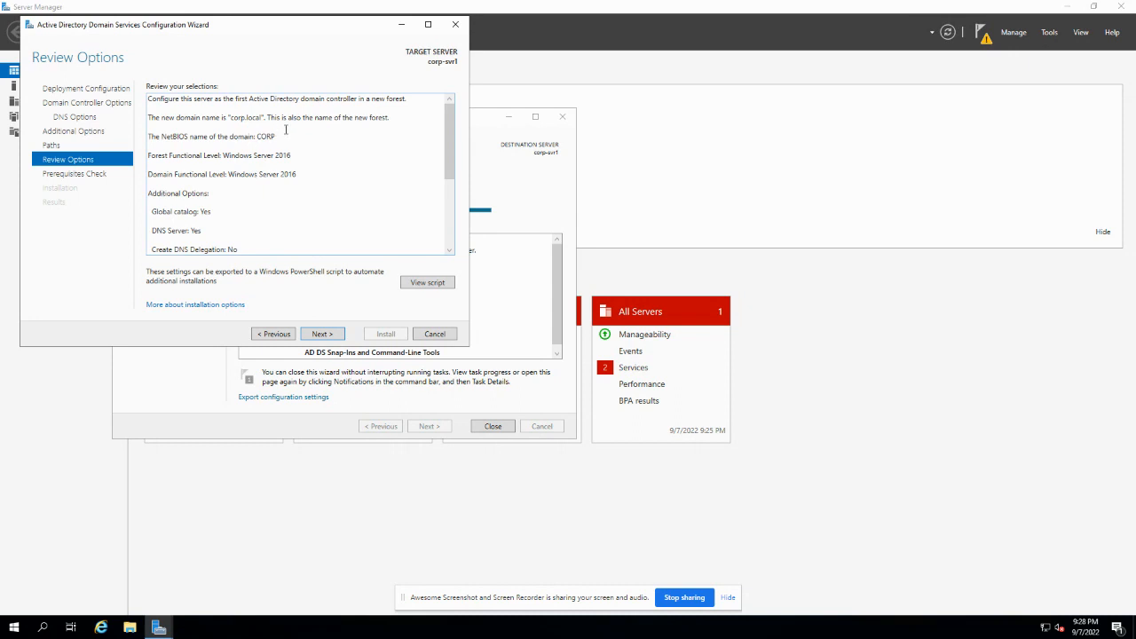
# - Scroll through the corp.local review options and run the prerequisites check
pyautogui.scroll(-2, 285, 138)
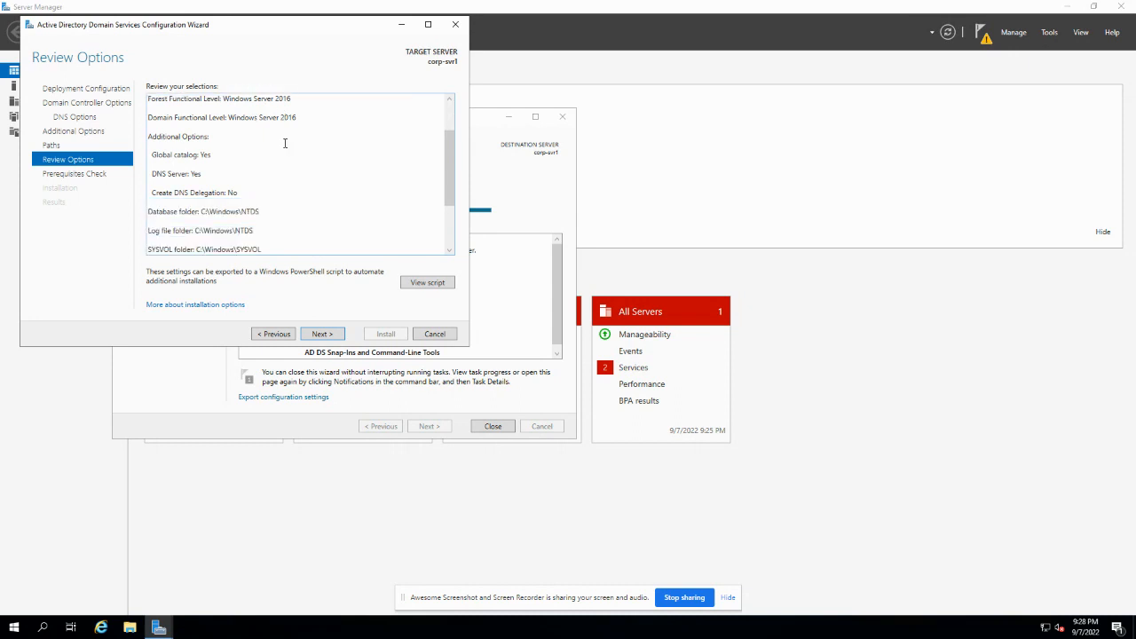
pyautogui.scroll(-2, 285, 143)
pyautogui.scroll(-1, 281, 145)
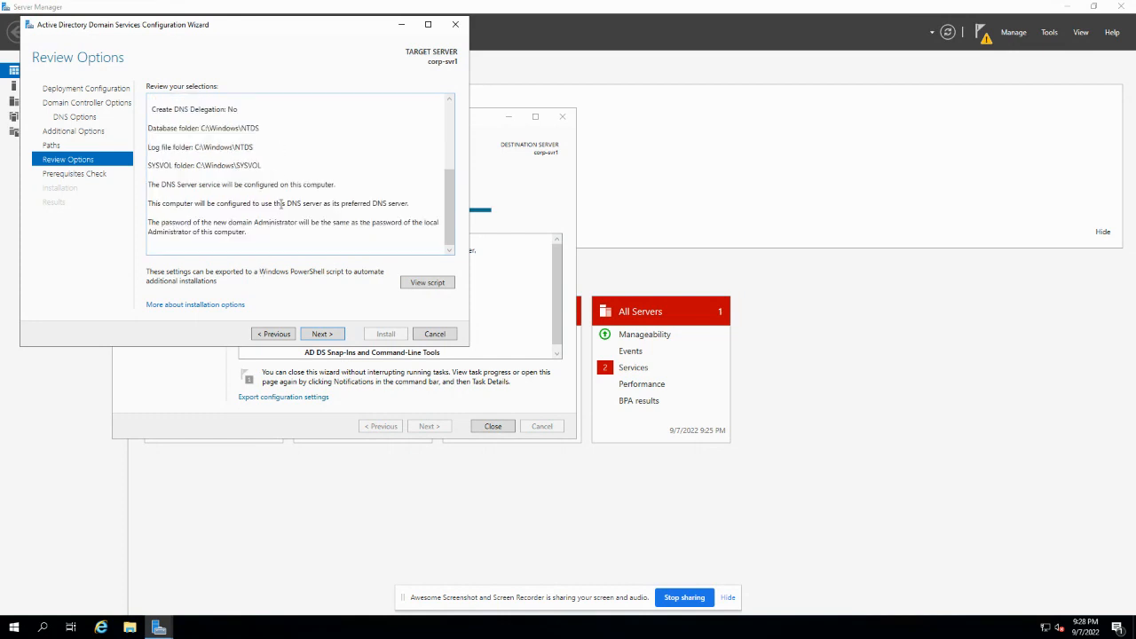
pyautogui.click(323, 335)
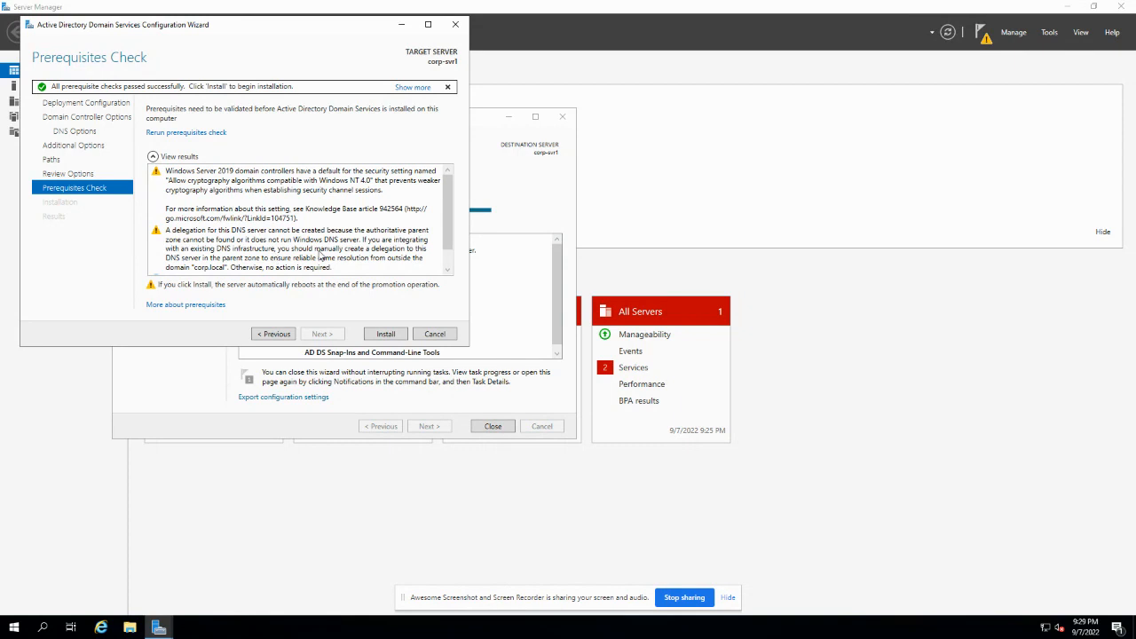
# - Install the domain controller for corp.local, then close the sign-out notice and both wizards' results
pyautogui.click(386, 334)
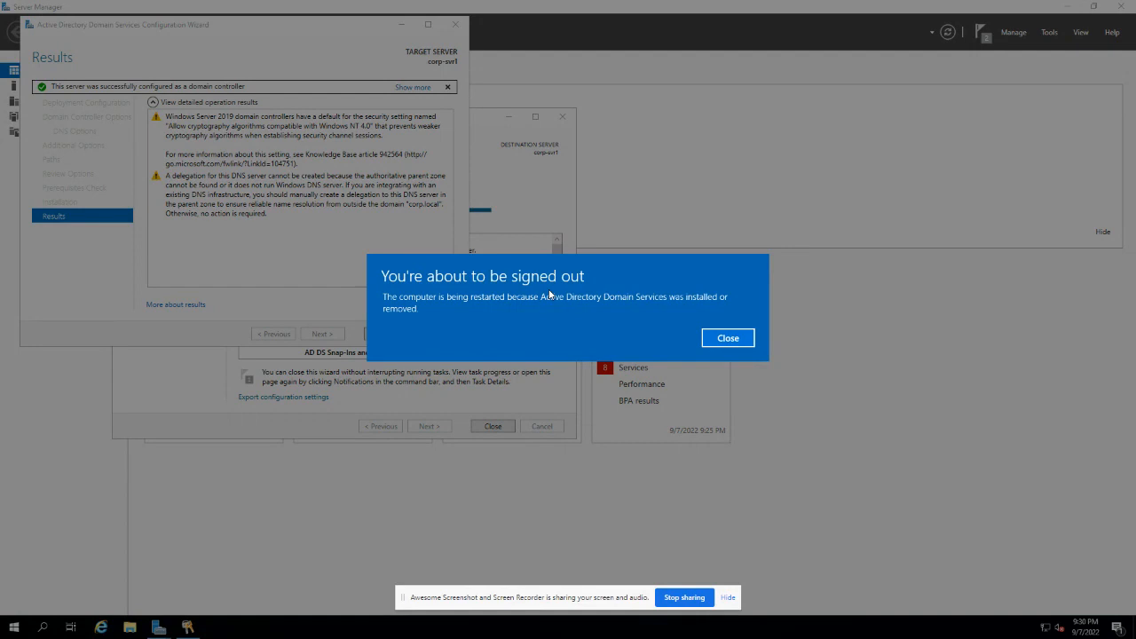
pyautogui.click(730, 339)
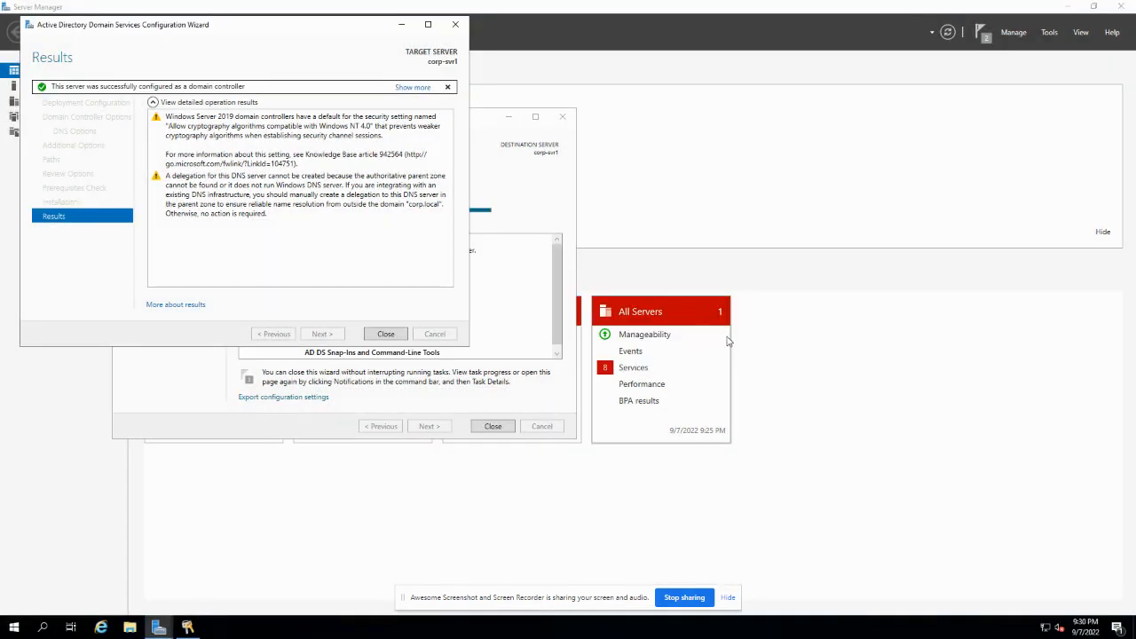
pyautogui.click(387, 335)
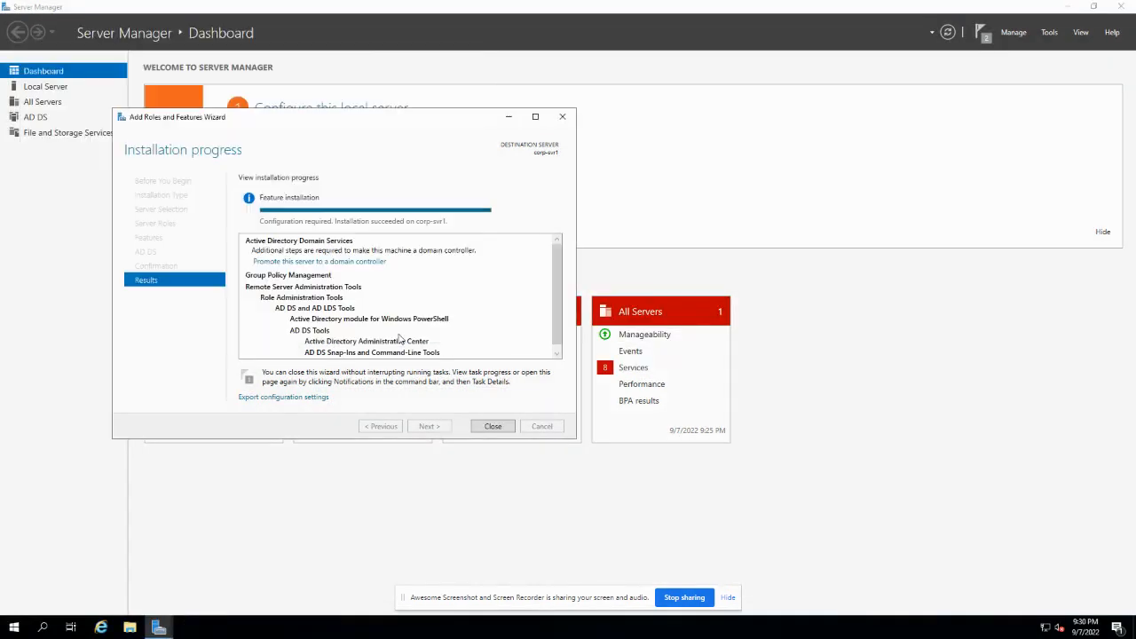
pyautogui.click(492, 426)
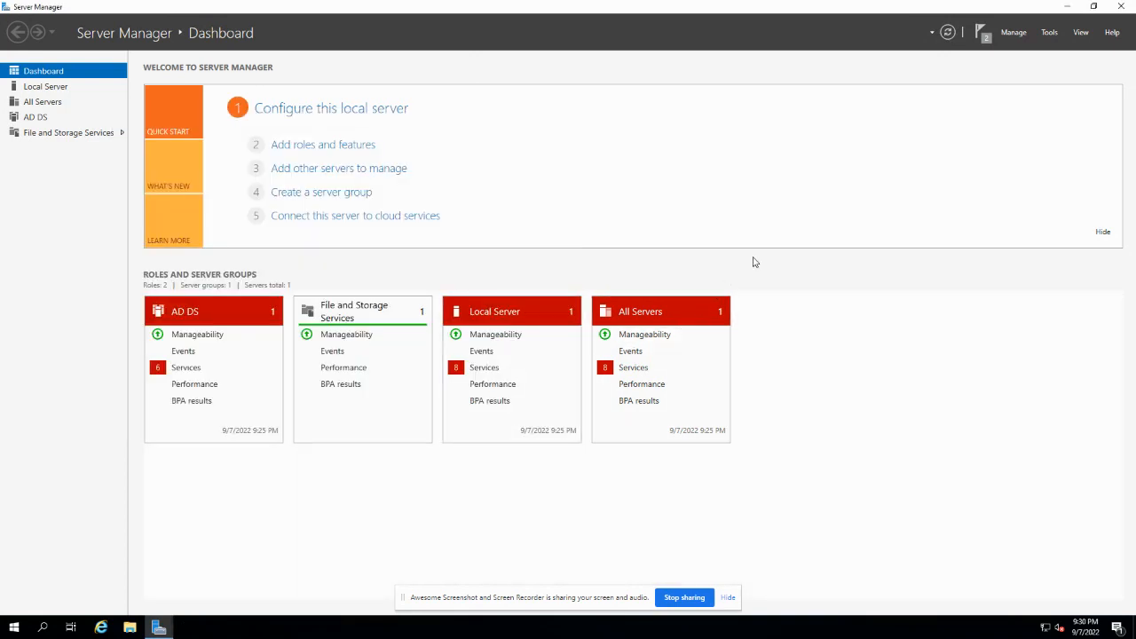
# - Launch Active Directory Users and Computers from Server Manager's Tools menu
pyautogui.click(1122, 6)
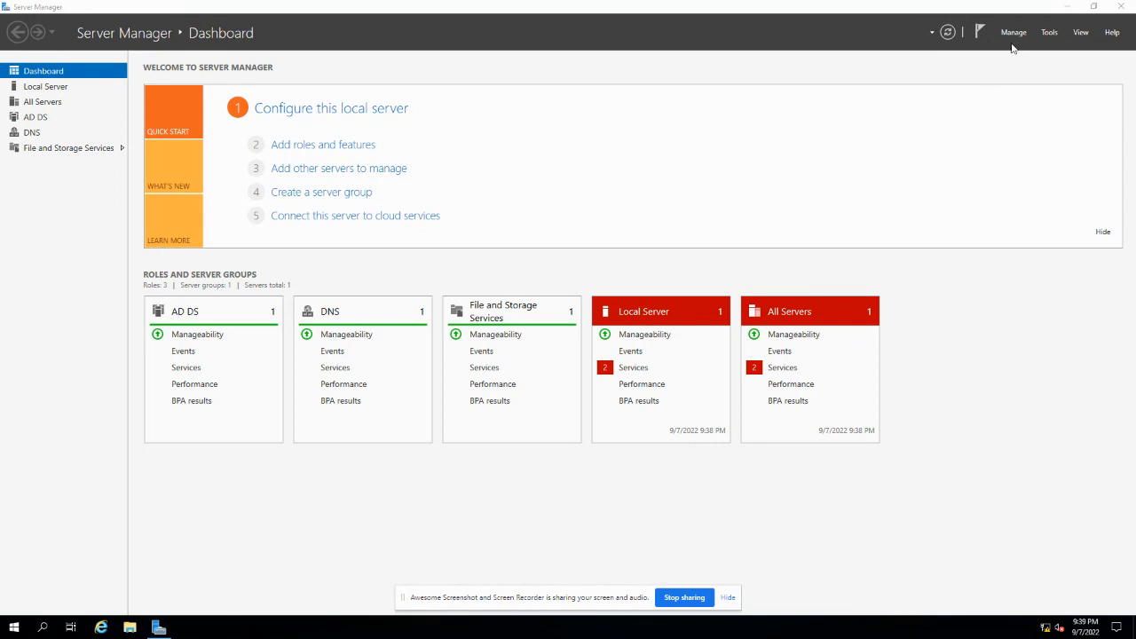
pyautogui.click(1046, 38)
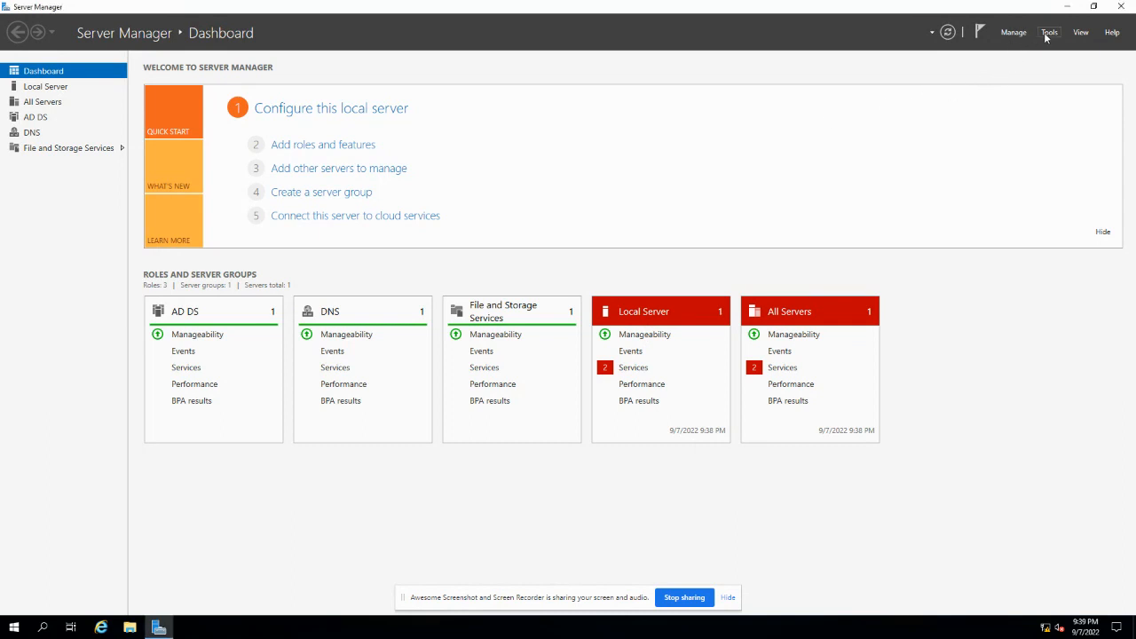
pyautogui.click(1048, 34)
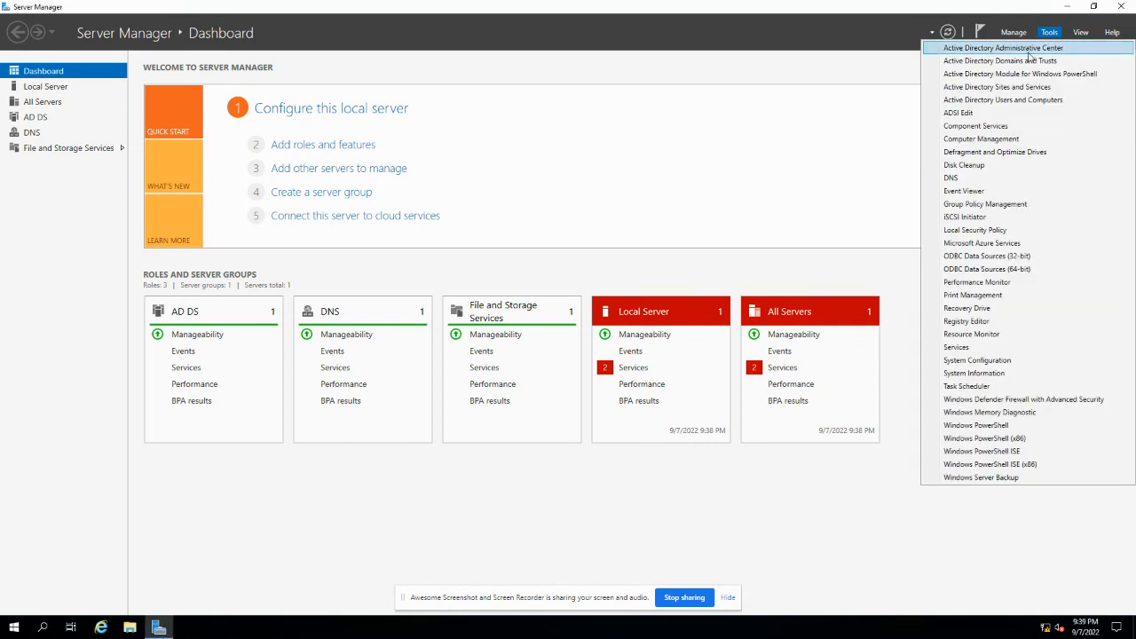
pyautogui.click(1015, 100)
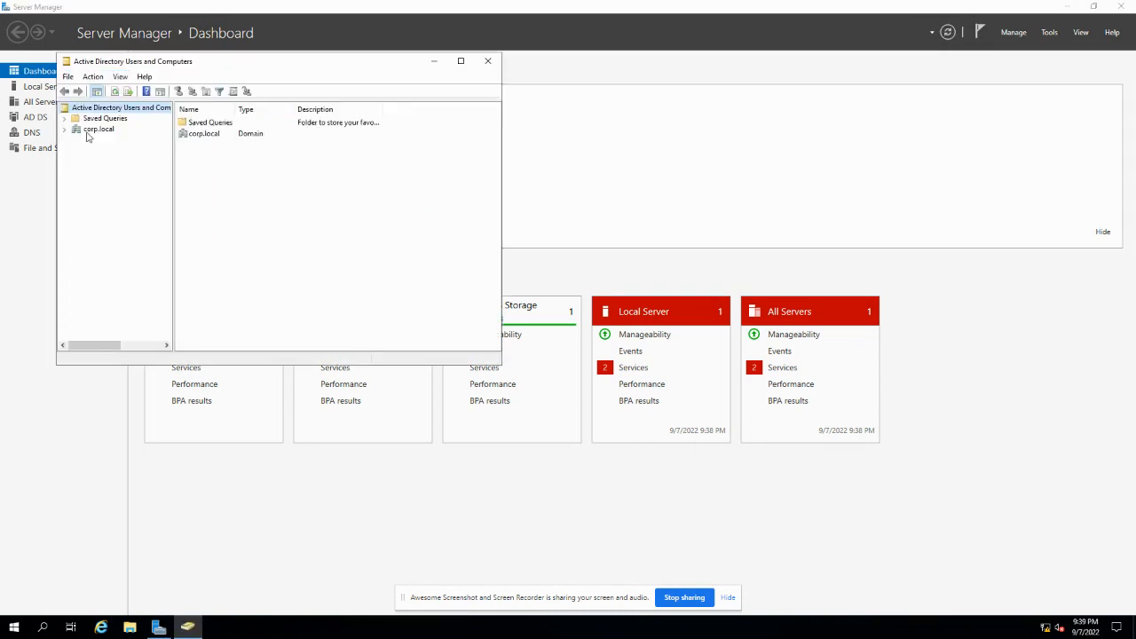
# - Maximize the console, expand corp.local, view Users with a wider Name column, then reselect corp.local
pyautogui.click(461, 62)
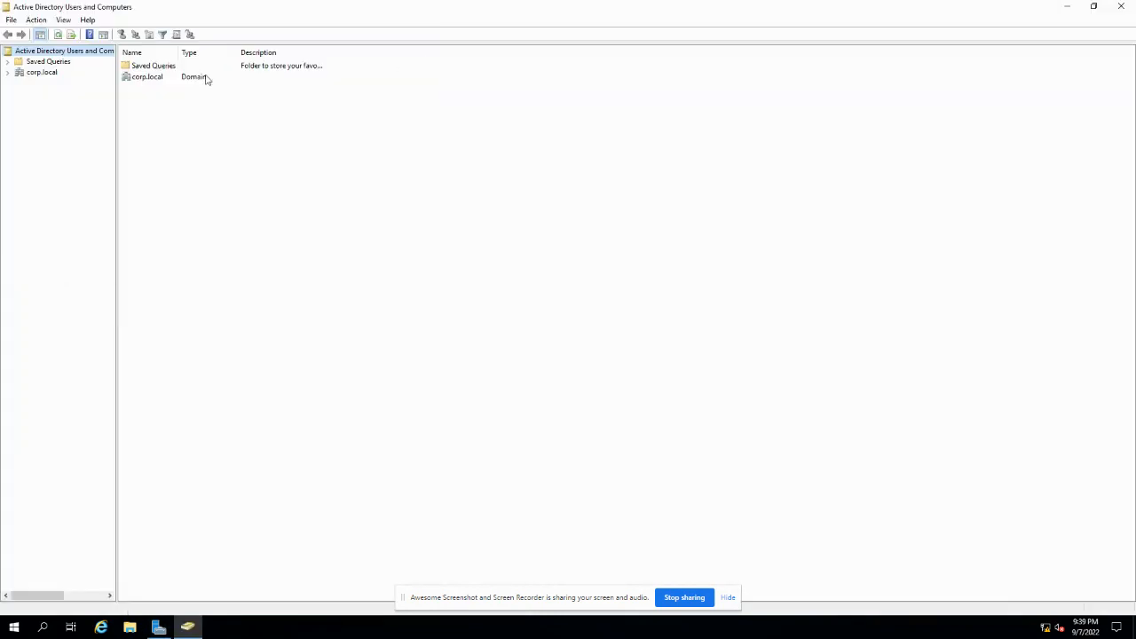
pyautogui.click(8, 72)
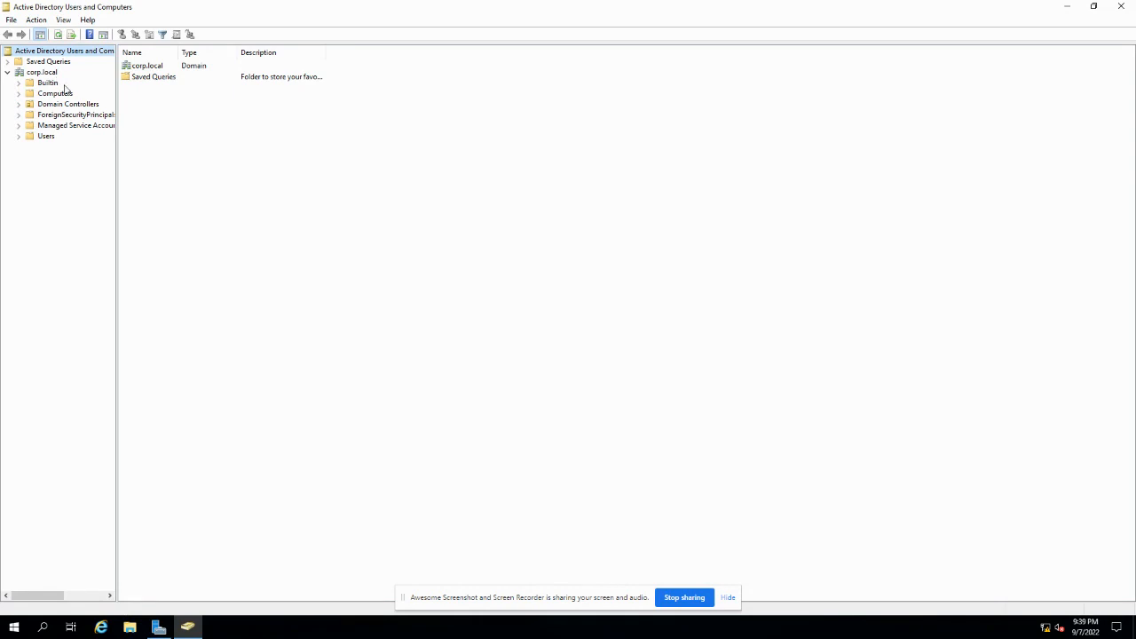
pyautogui.click(47, 139)
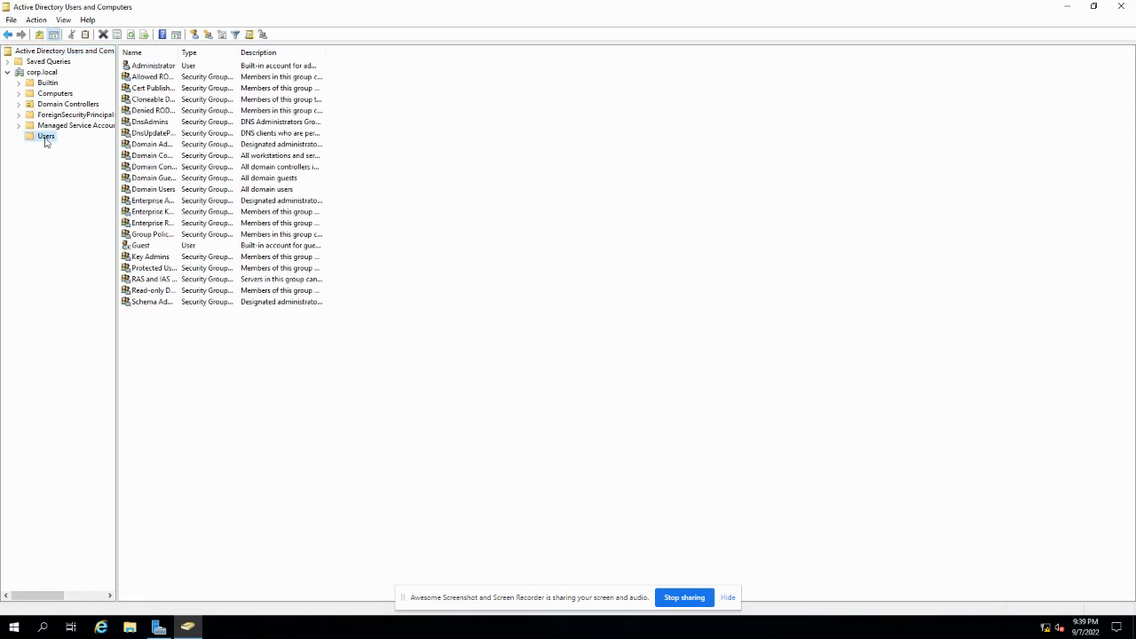
pyautogui.moveTo(179, 55); pyautogui.dragTo(229, 55)
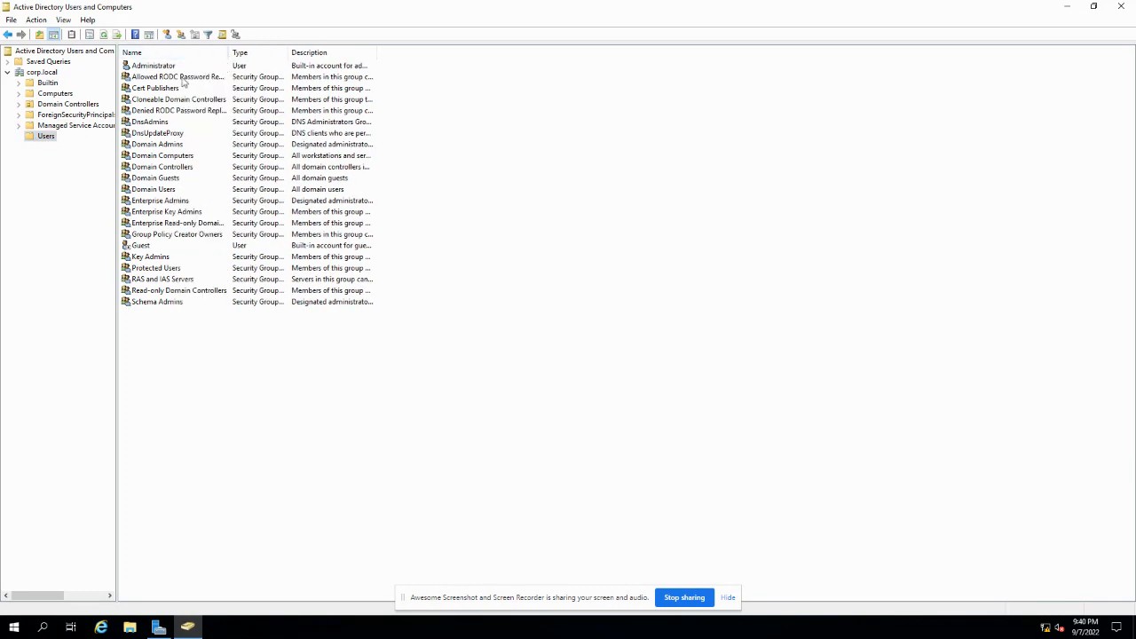
pyautogui.click(50, 74)
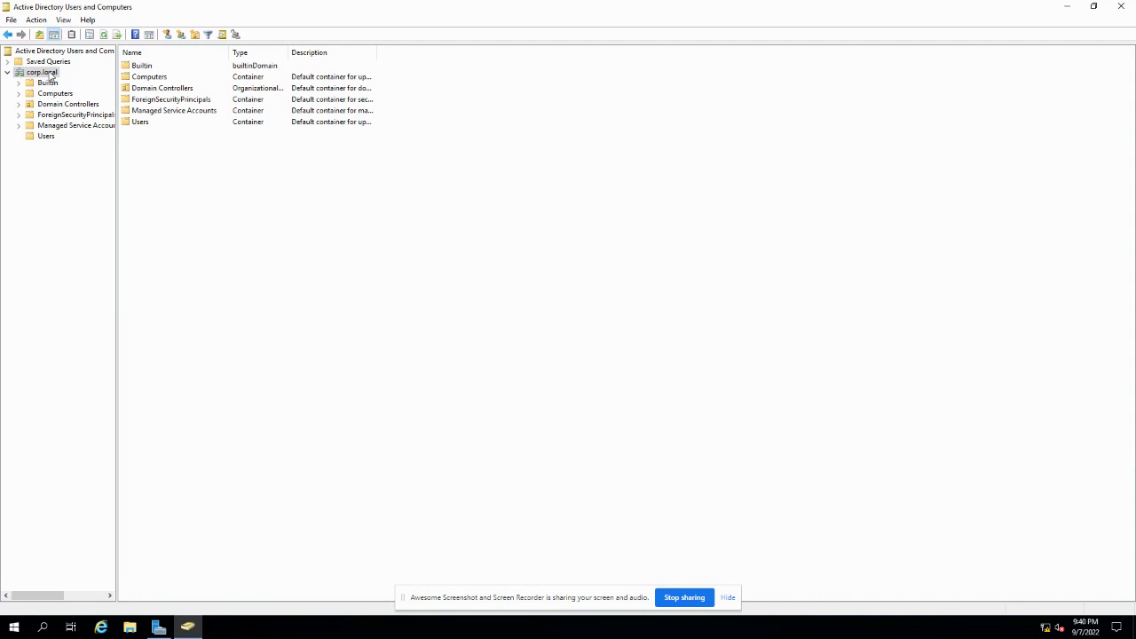
# - Create an organizational unit named Management directly under corp.local
pyautogui.rightClick(50, 73)
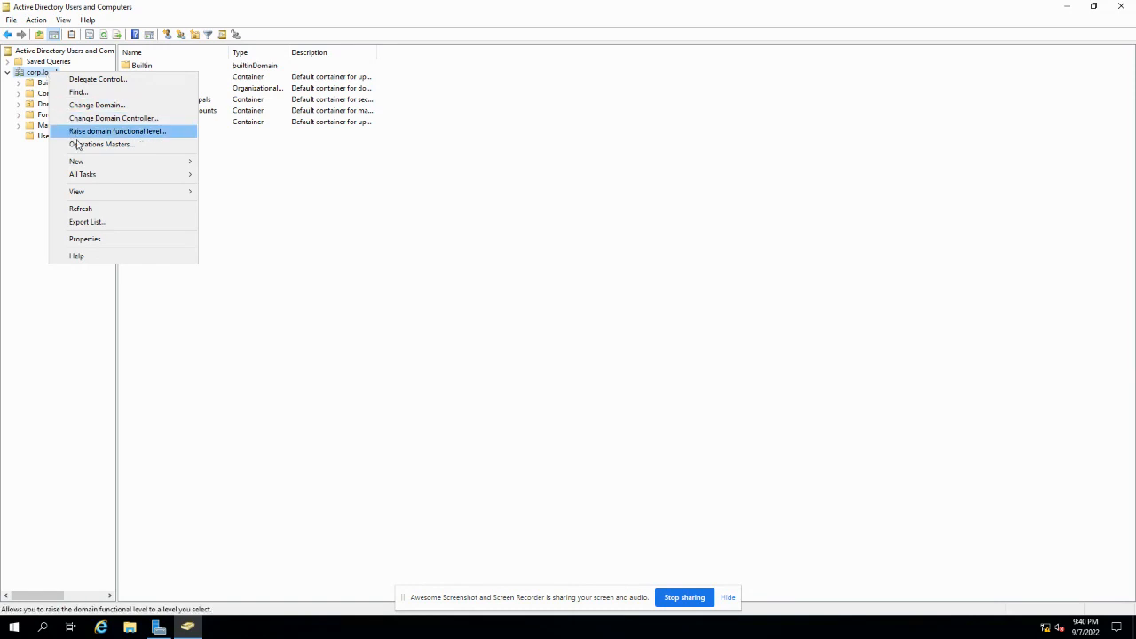
pyautogui.moveTo(82, 162)
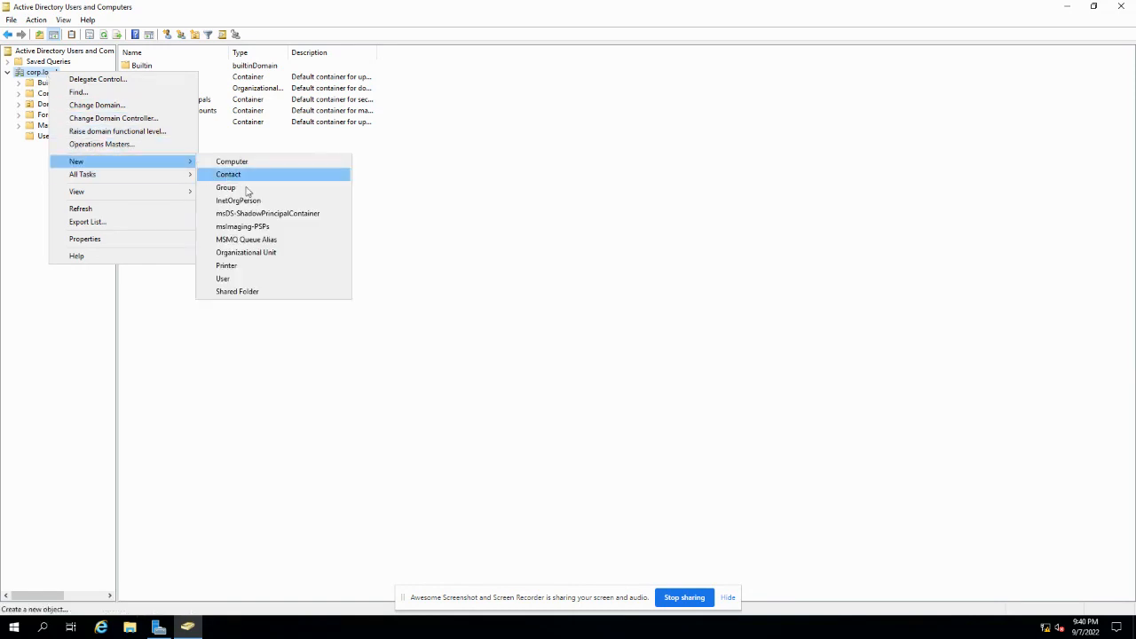
pyautogui.click(242, 252)
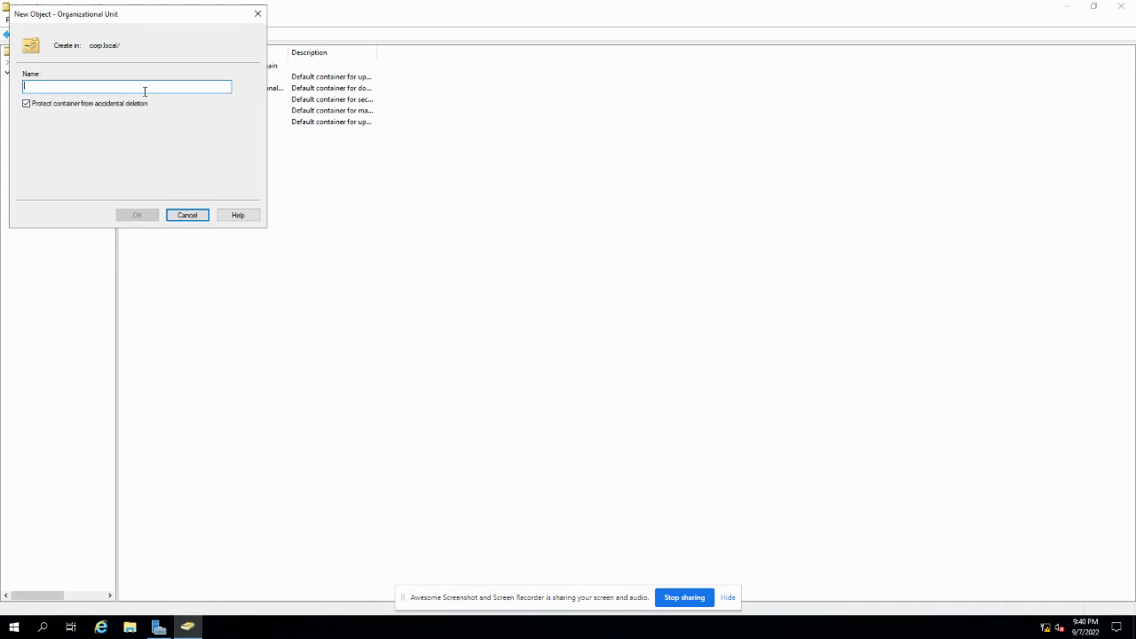
pyautogui.write('Management')
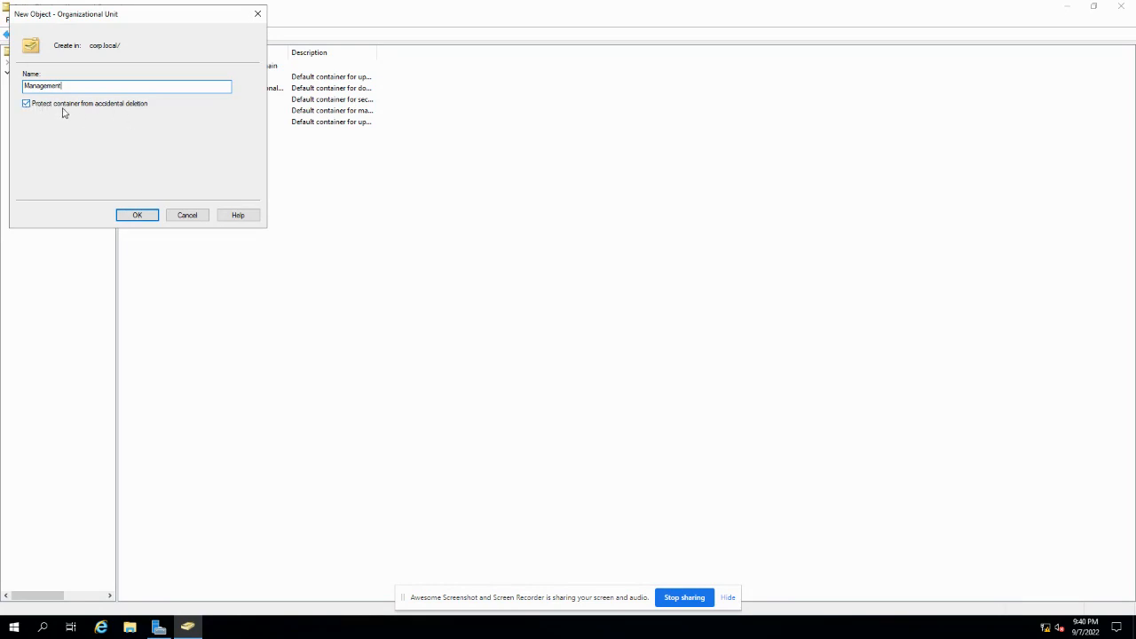
pyautogui.click(140, 216)
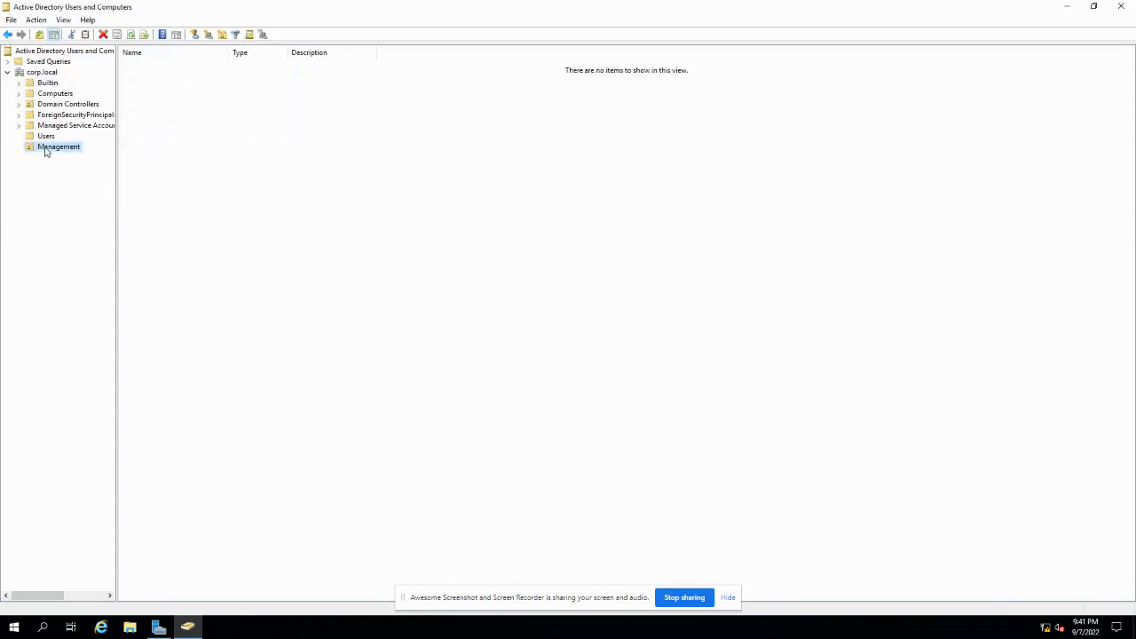
pyautogui.rightClick(46, 151)
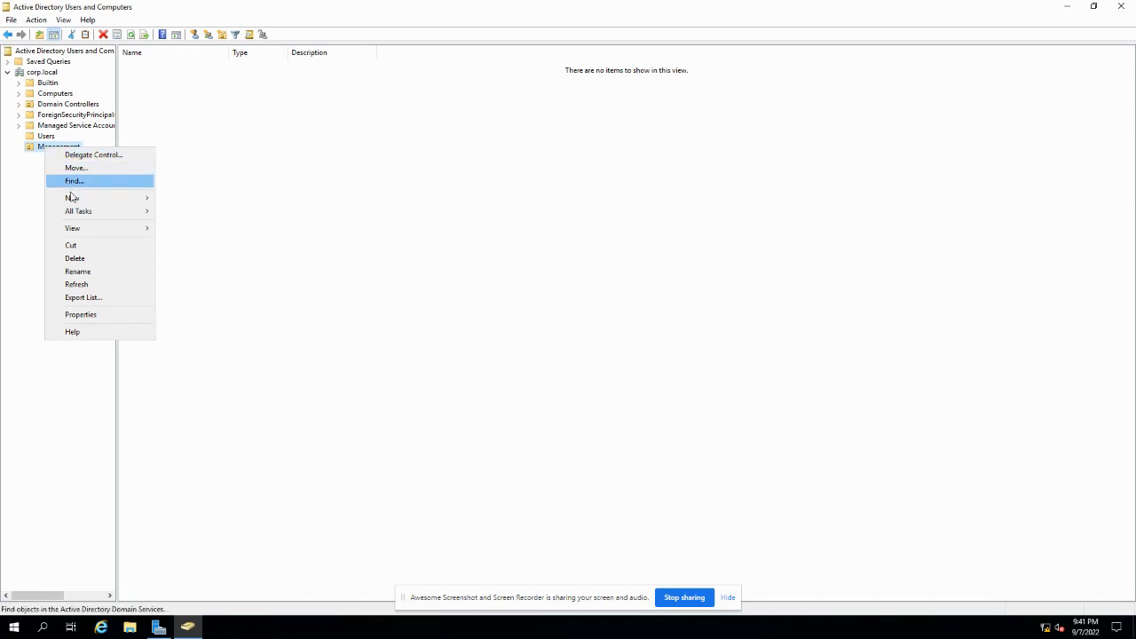
# - Create a Sales organizational unit inside Management
pyautogui.moveTo(73, 199)
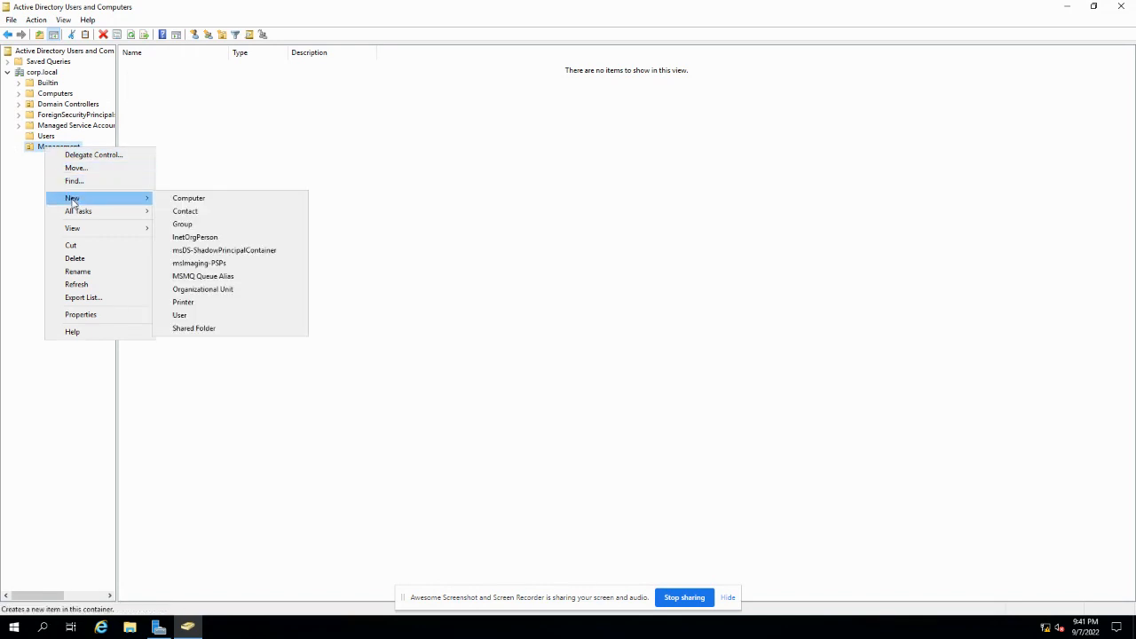
pyautogui.click(194, 288)
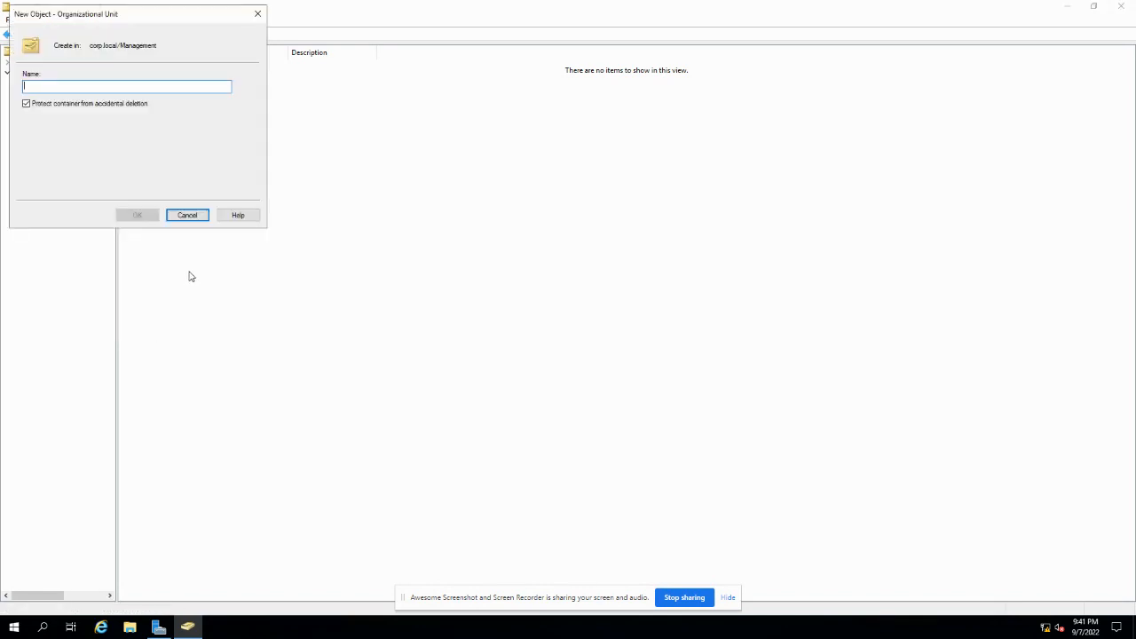
pyautogui.write('Sale')
pyautogui.write('s')
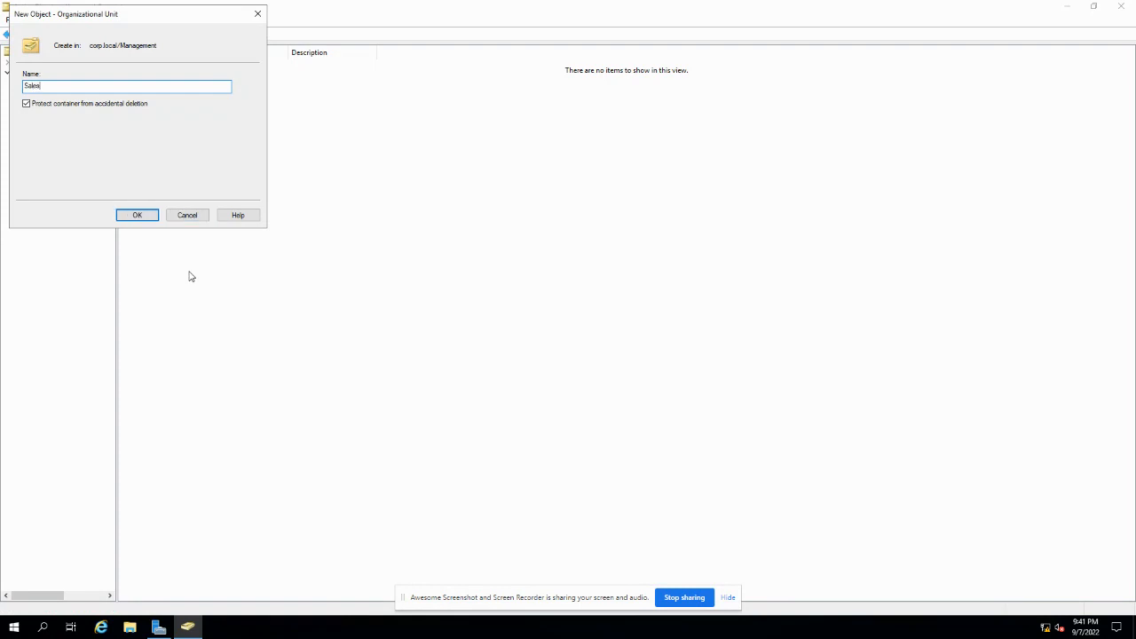
pyautogui.click(144, 214)
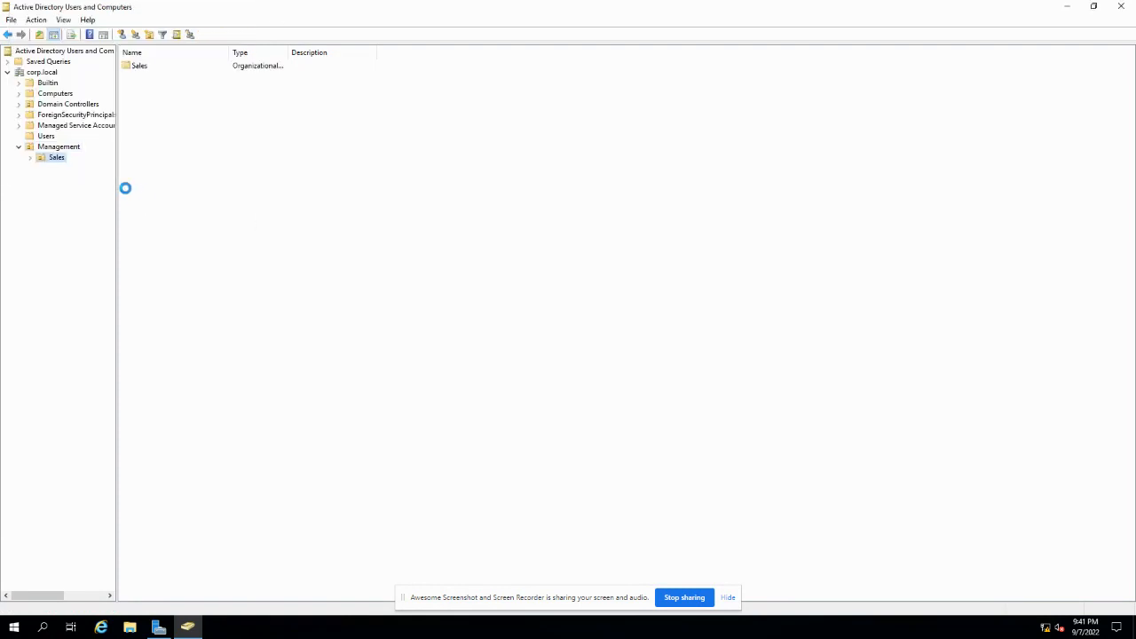
# - Create an Accounting organizational unit inside Management
pyautogui.click(64, 147)
pyautogui.rightClick(66, 148)
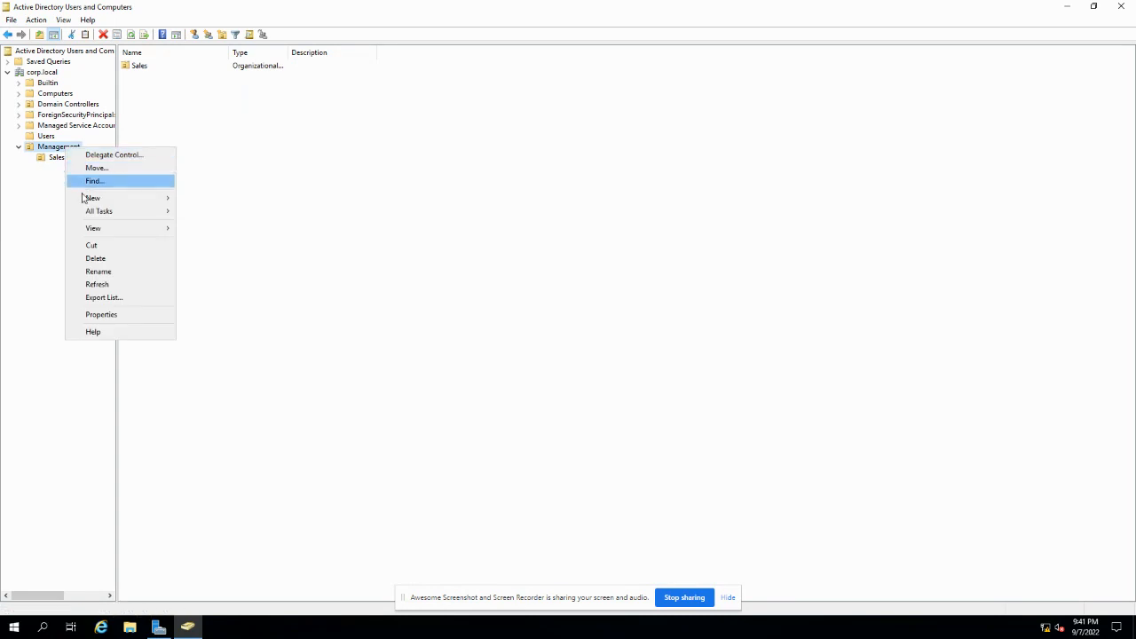
pyautogui.moveTo(93, 198)
pyautogui.click(224, 290)
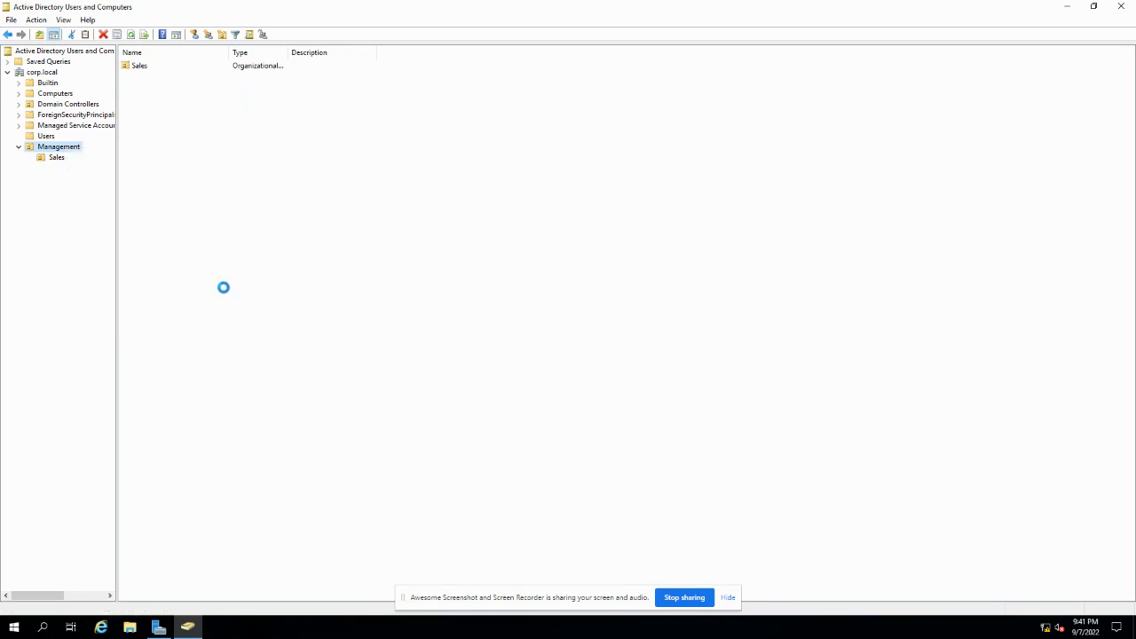
pyautogui.write('Accounting')
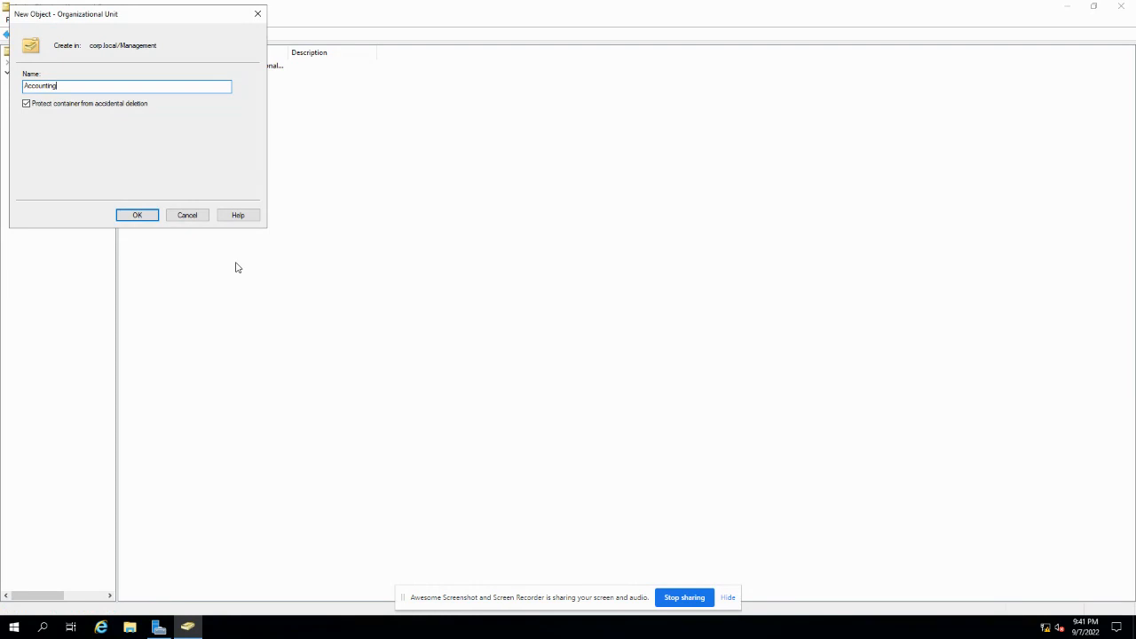
pyautogui.click(149, 221)
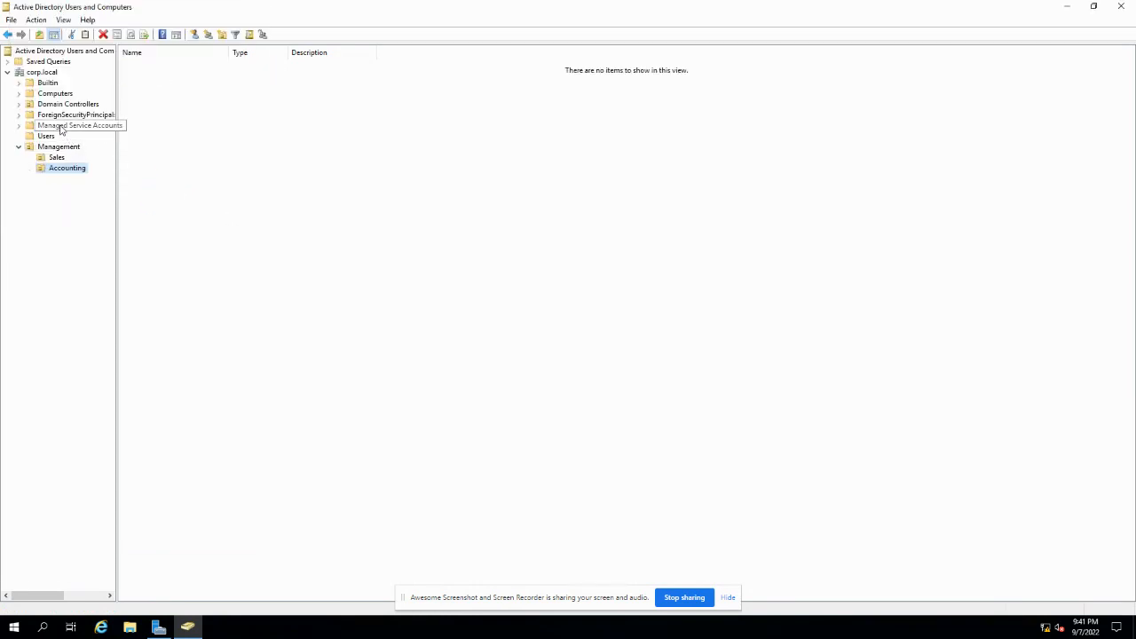
# - Create a top-level IT organizational unit under corp.local and collapse Management
pyautogui.click(42, 72)
pyautogui.rightClick(46, 73)
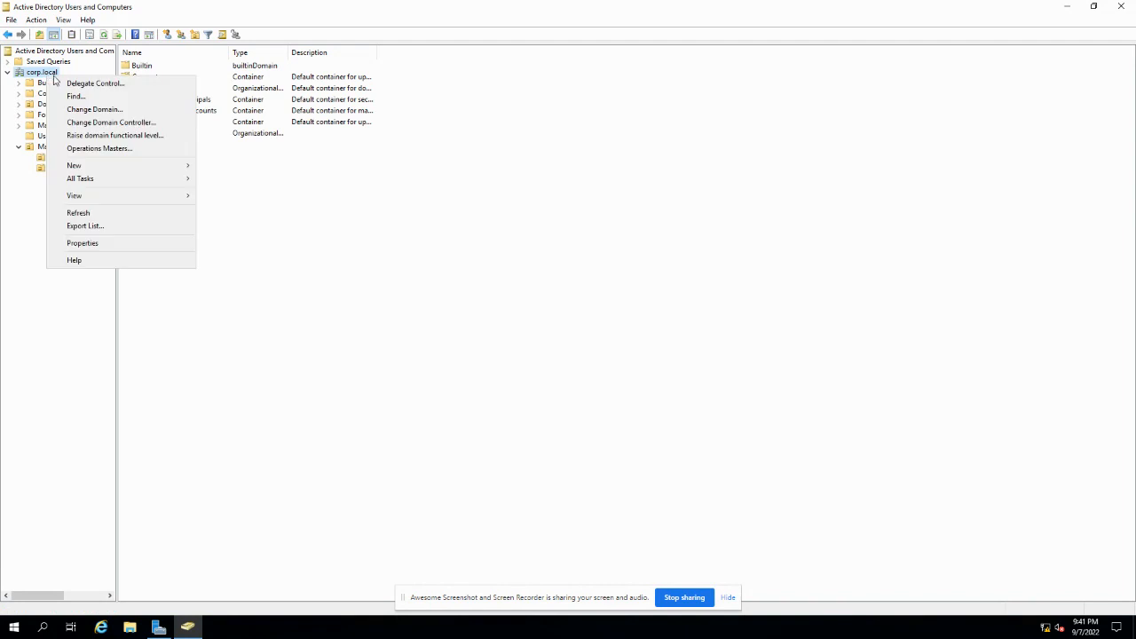
pyautogui.moveTo(74, 166)
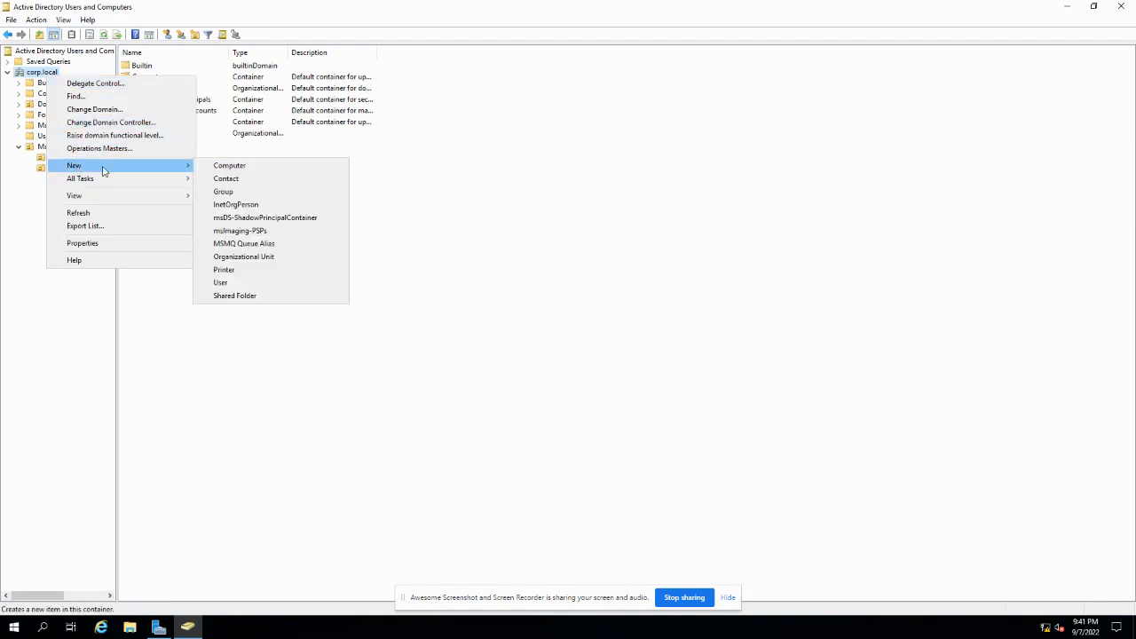
pyautogui.click(240, 257)
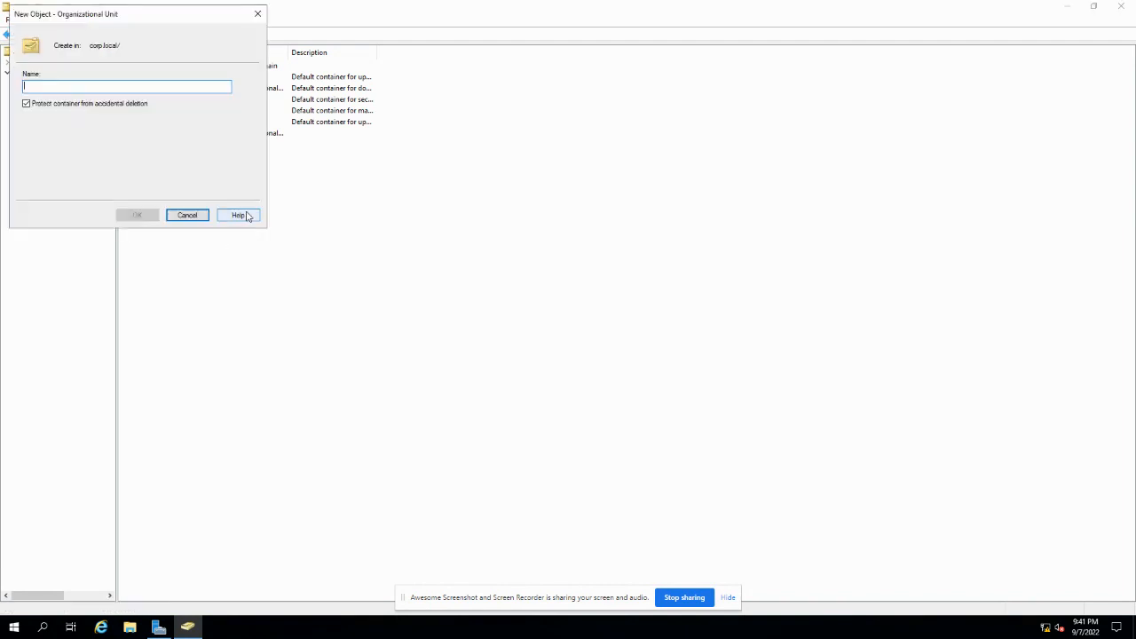
pyautogui.write('IT')
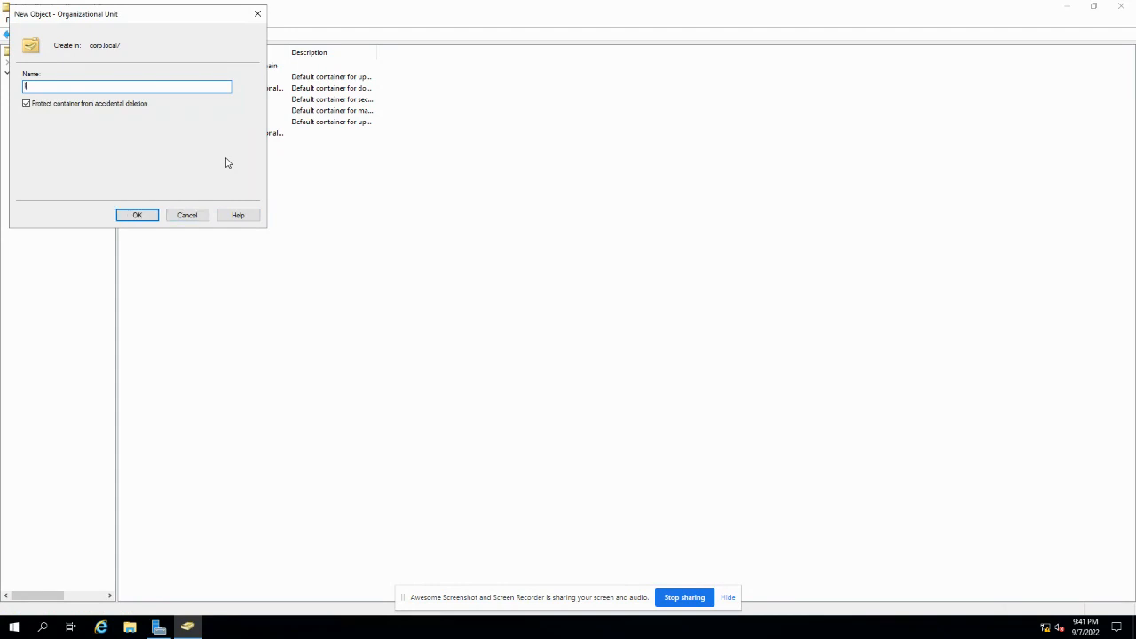
pyautogui.click(142, 214)
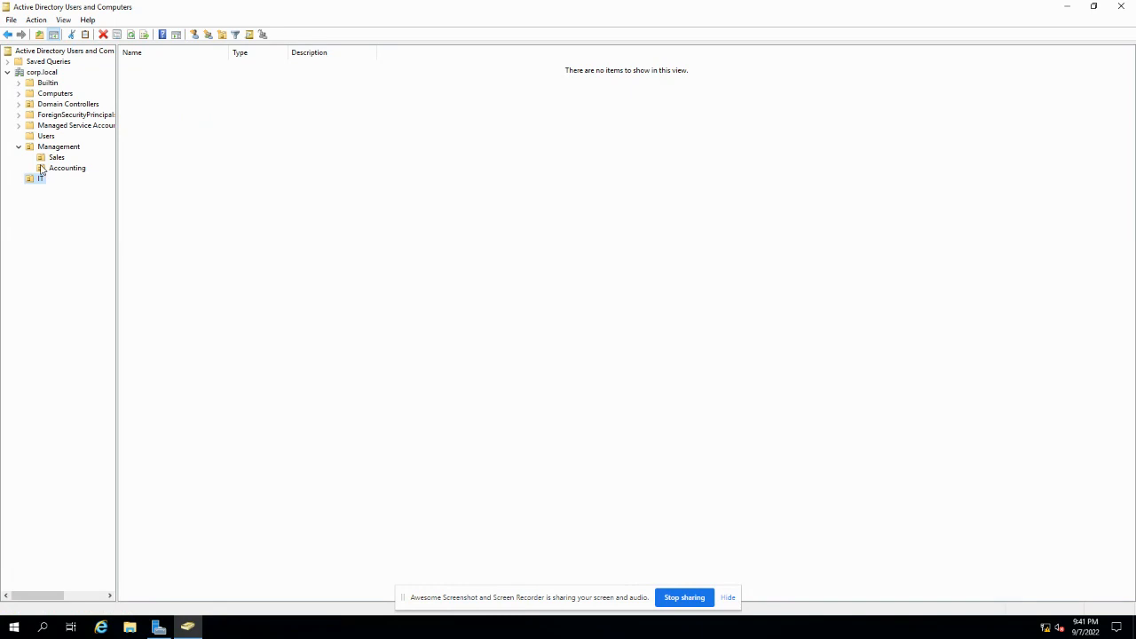
pyautogui.click(20, 147)
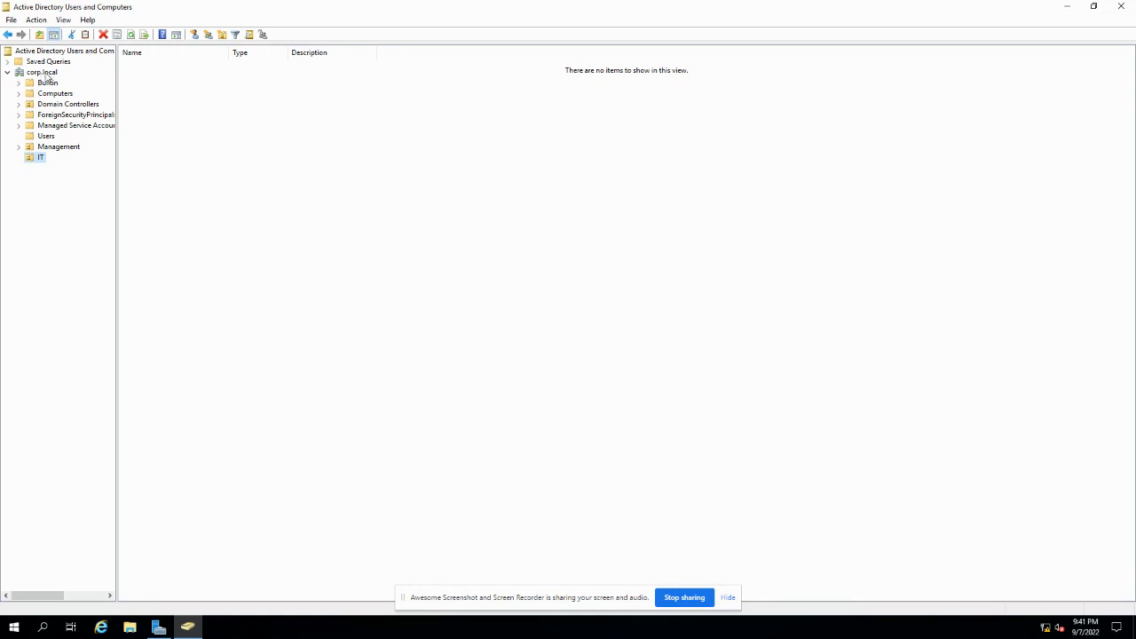
# - Show the corp.local domain's contents, dismissing its context menu without creating anything
pyautogui.click(48, 74)
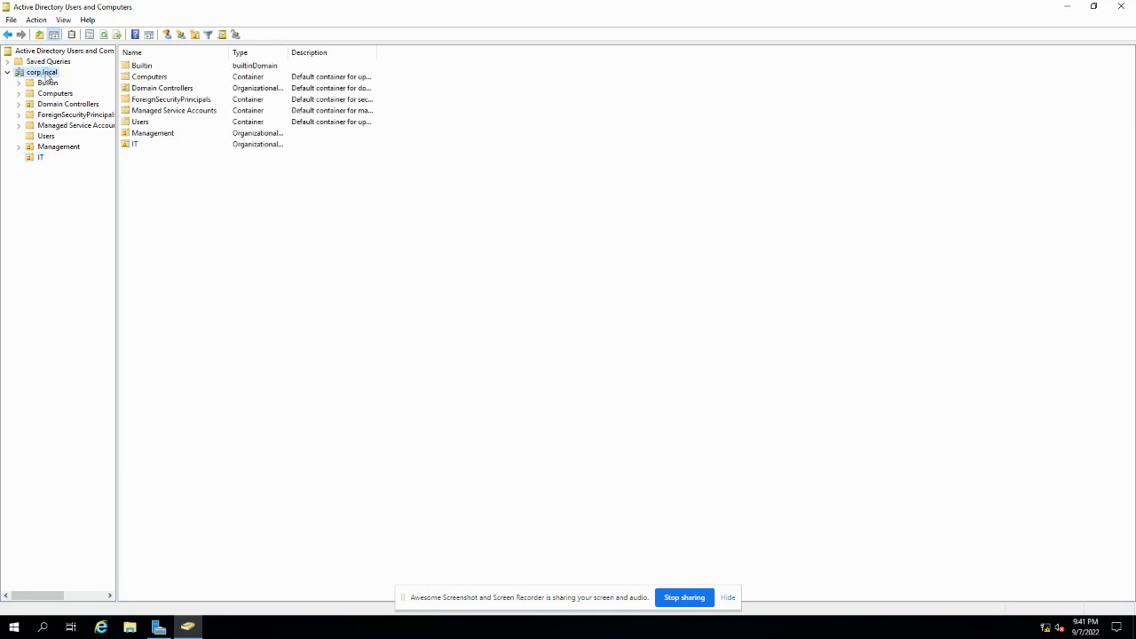
pyautogui.rightClick(48, 76)
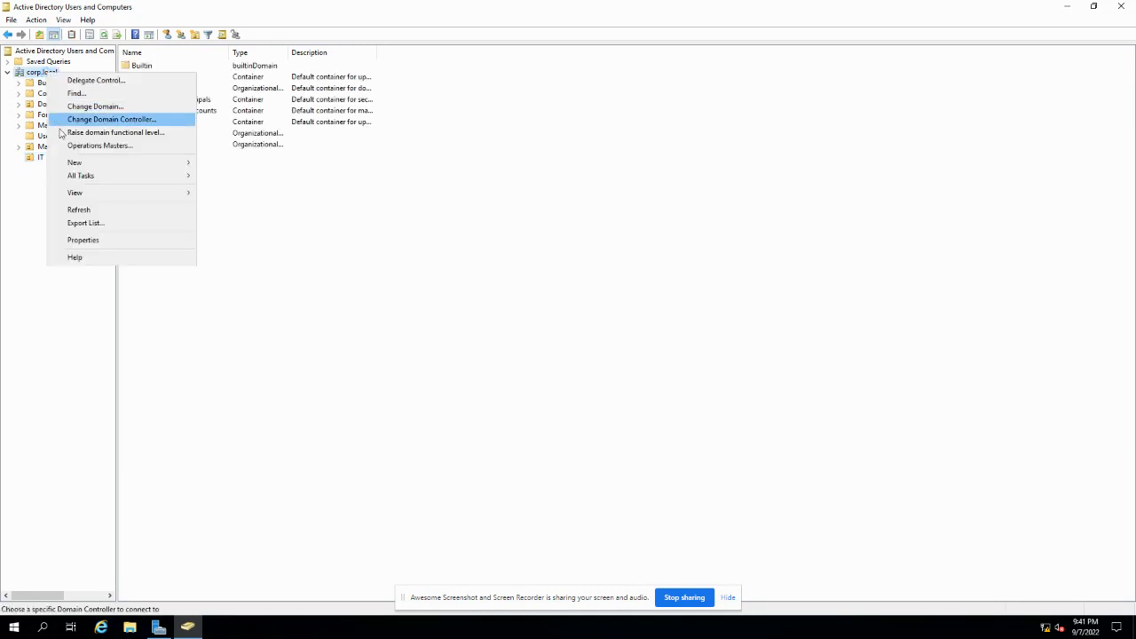
pyautogui.moveTo(99, 166)
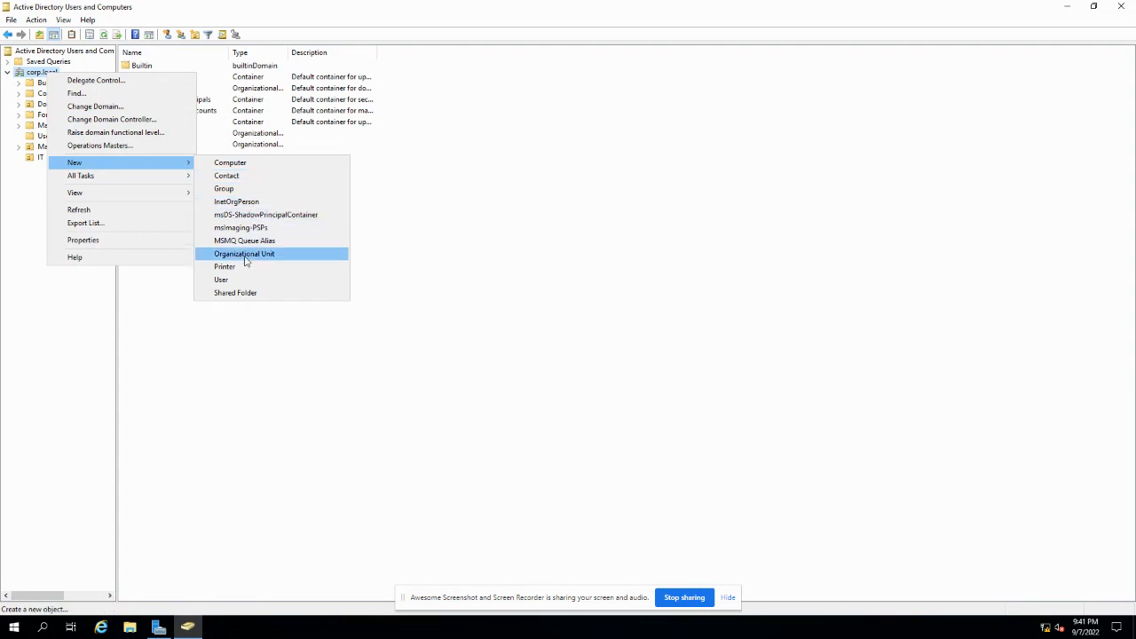
pyautogui.click(76, 351)
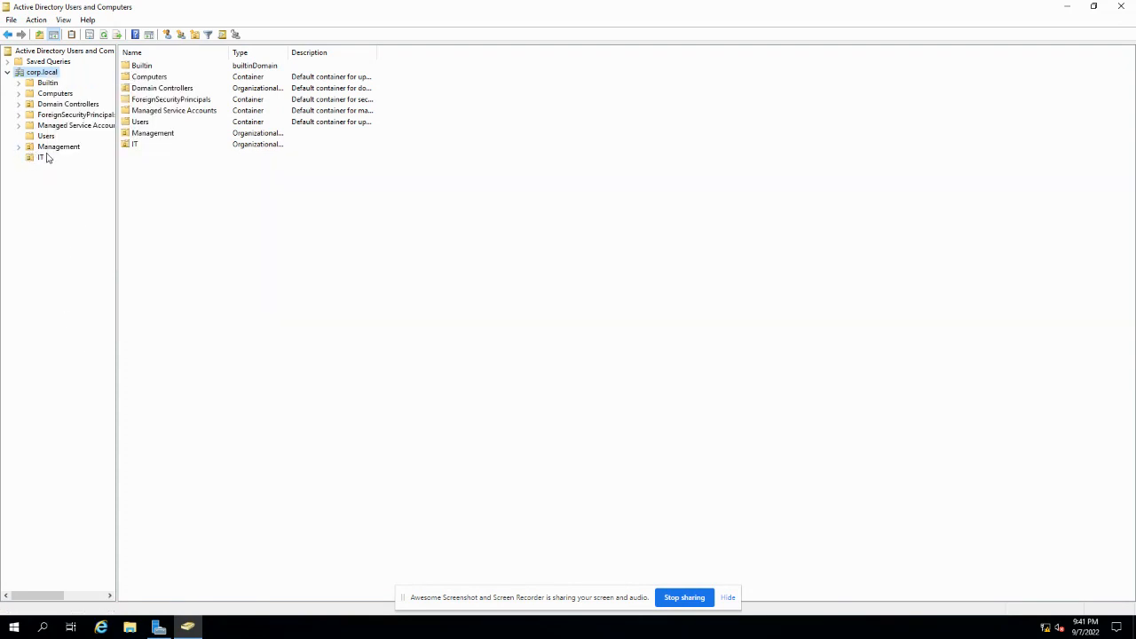
# - Expand Management to list Sales and Accounting, then open the Sales unit
pyautogui.click(19, 147)
pyautogui.click(55, 147)
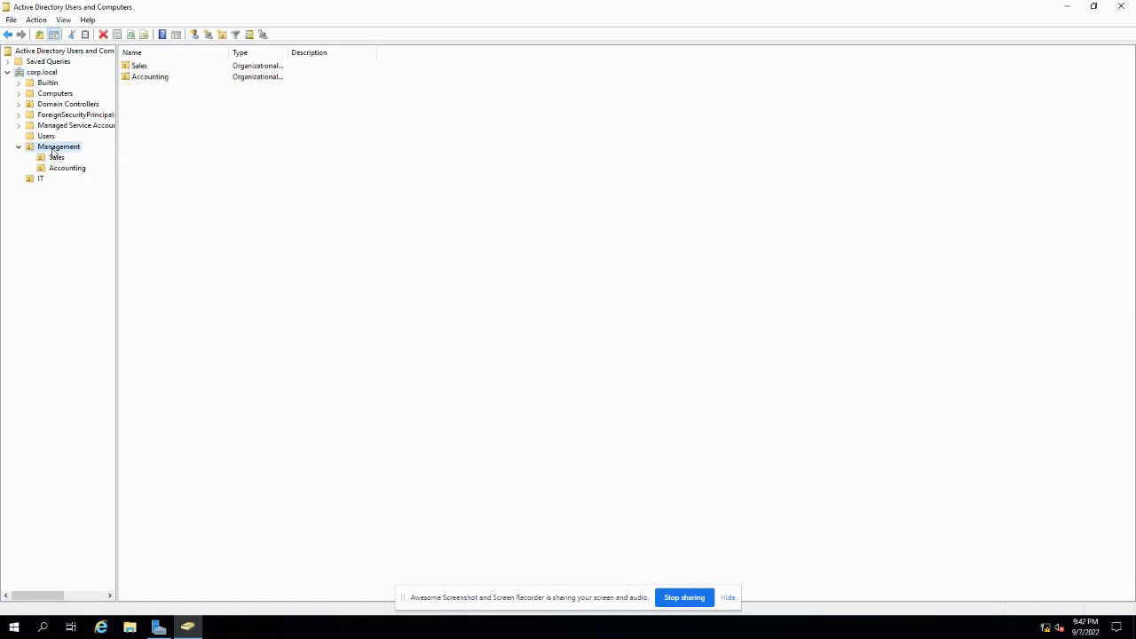
pyautogui.rightClick(63, 149)
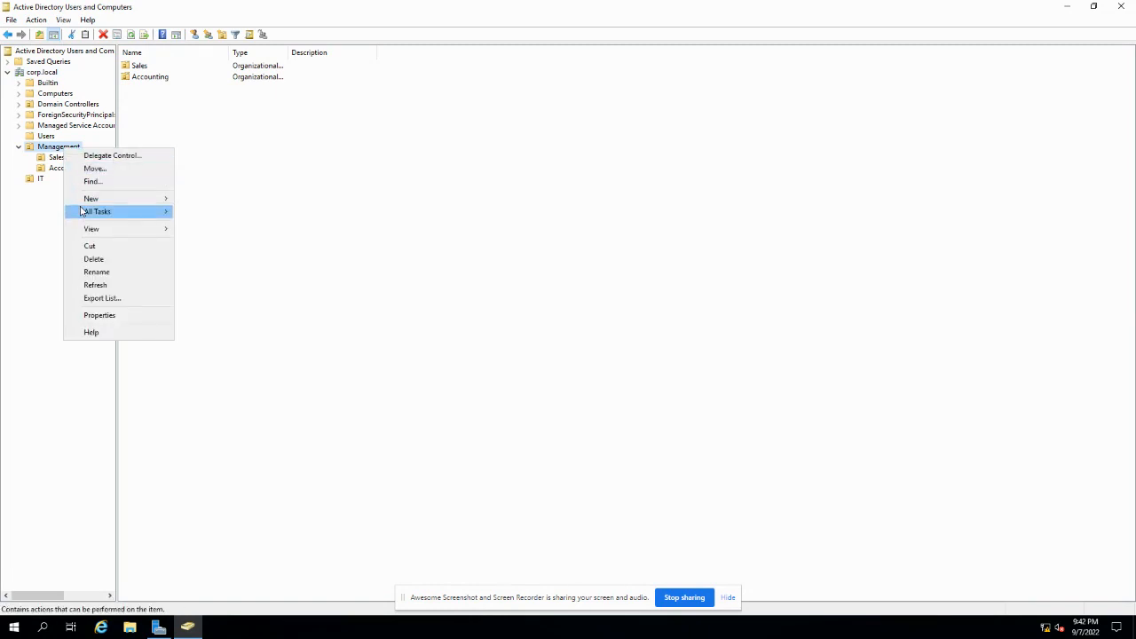
pyautogui.moveTo(107, 205)
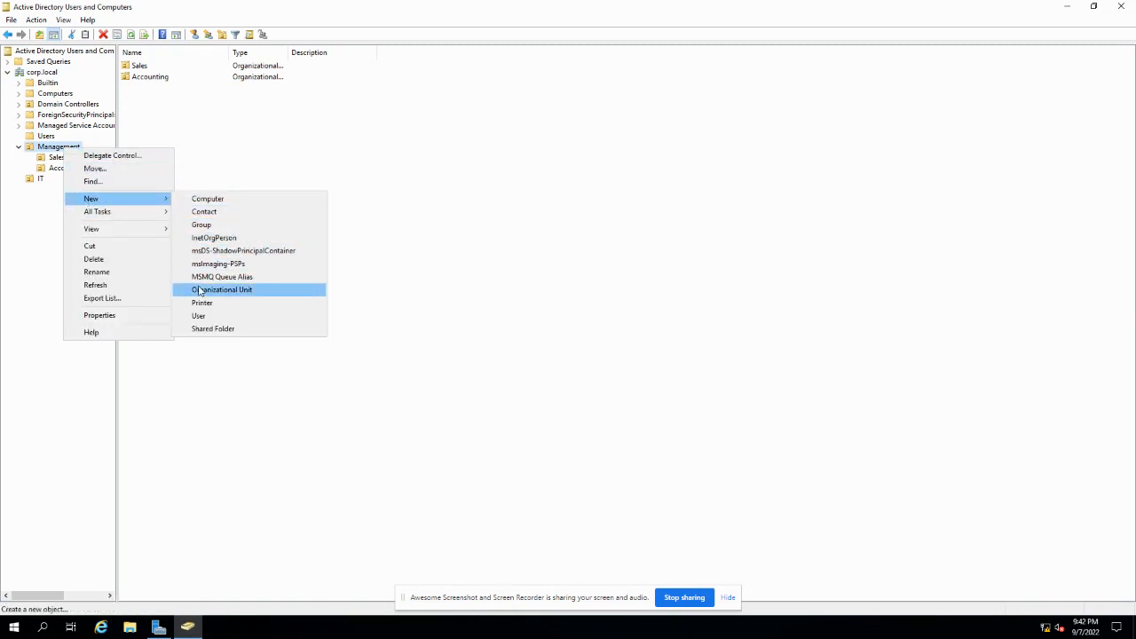
pyautogui.click(293, 373)
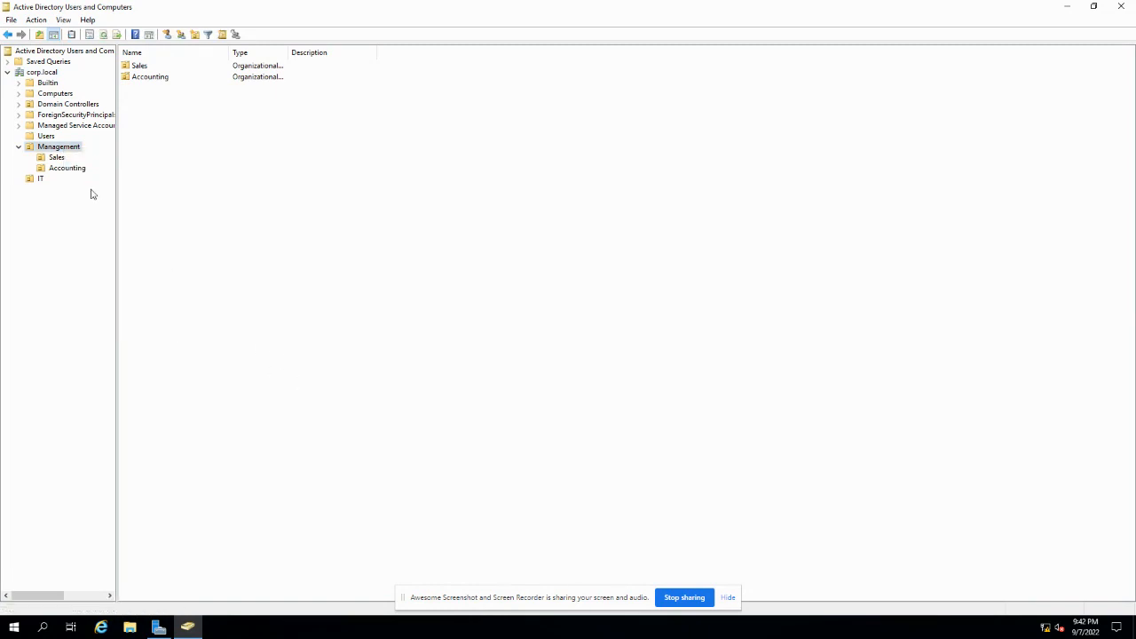
pyautogui.click(56, 160)
# - Start a new user in Sales and enter the user's first name, last name and logon name
pyautogui.rightClick(164, 119)
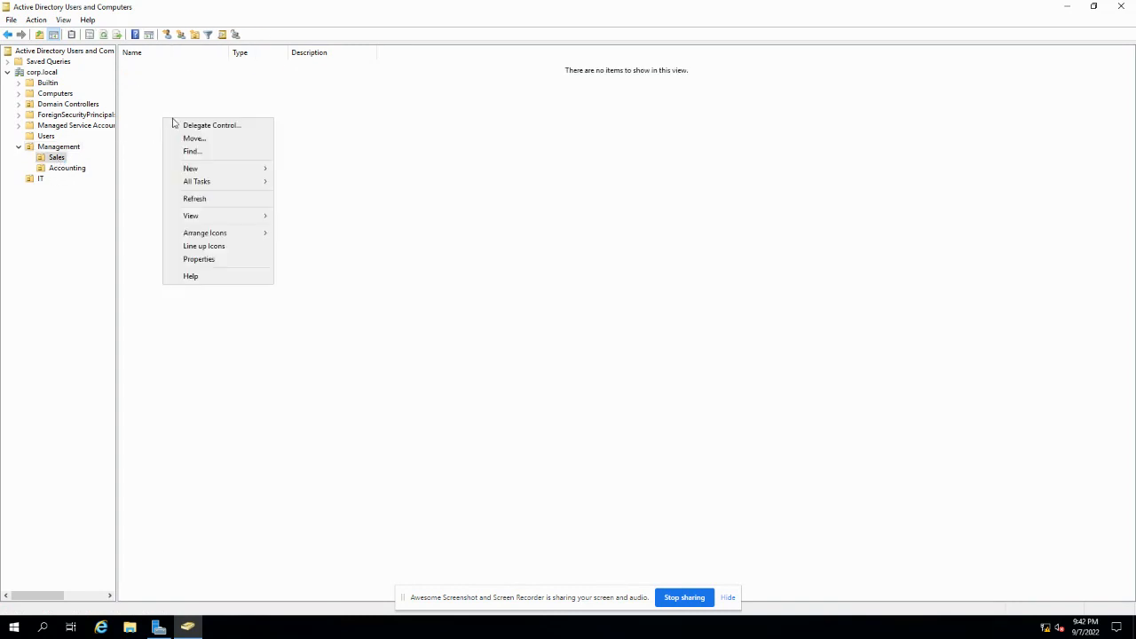
pyautogui.moveTo(192, 171)
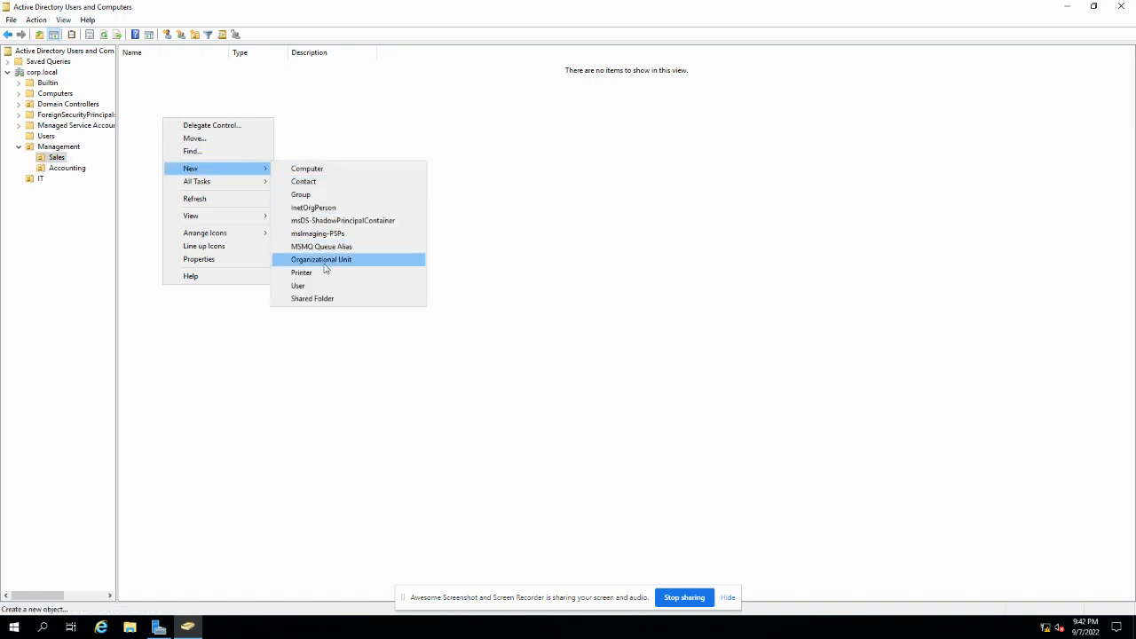
pyautogui.click(300, 285)
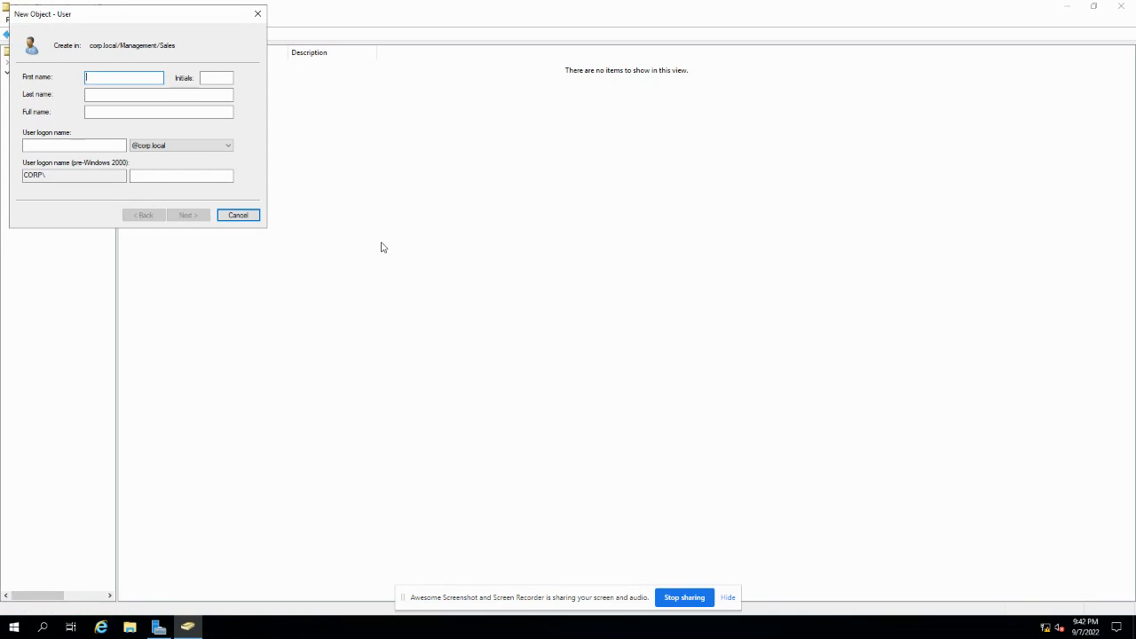
pyautogui.write('MAry')
pyautogui.press('Tab')
pyautogui.hotkey('shift', 'Tab')
pyautogui.press('Tab')
pyautogui.press('Tab')
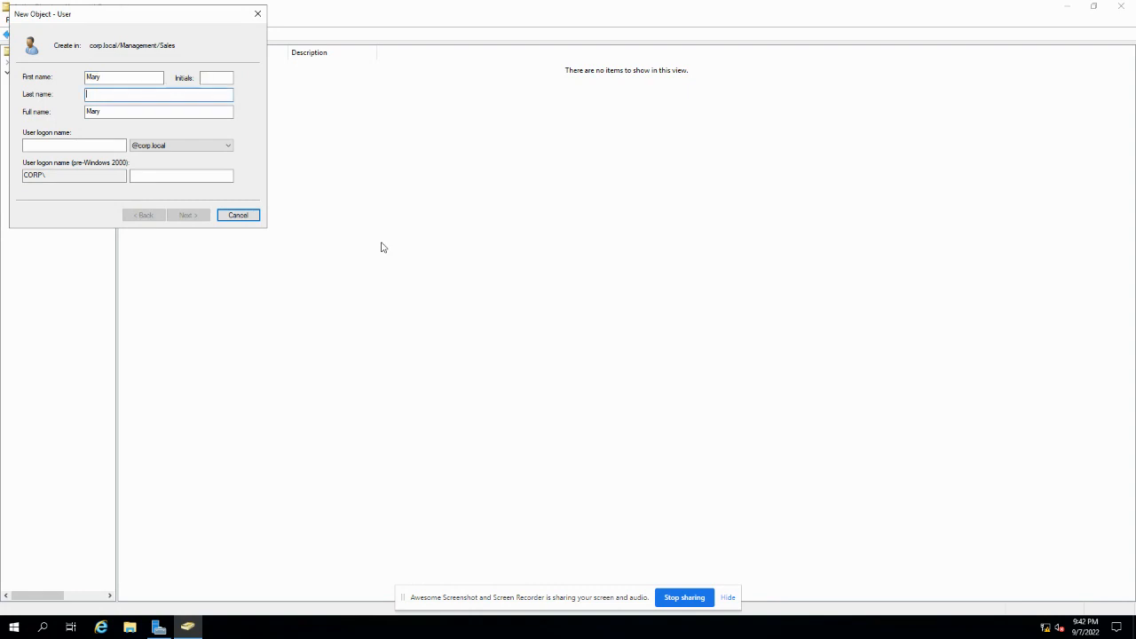
pyautogui.press('Tab')
pyautogui.press('Tab')
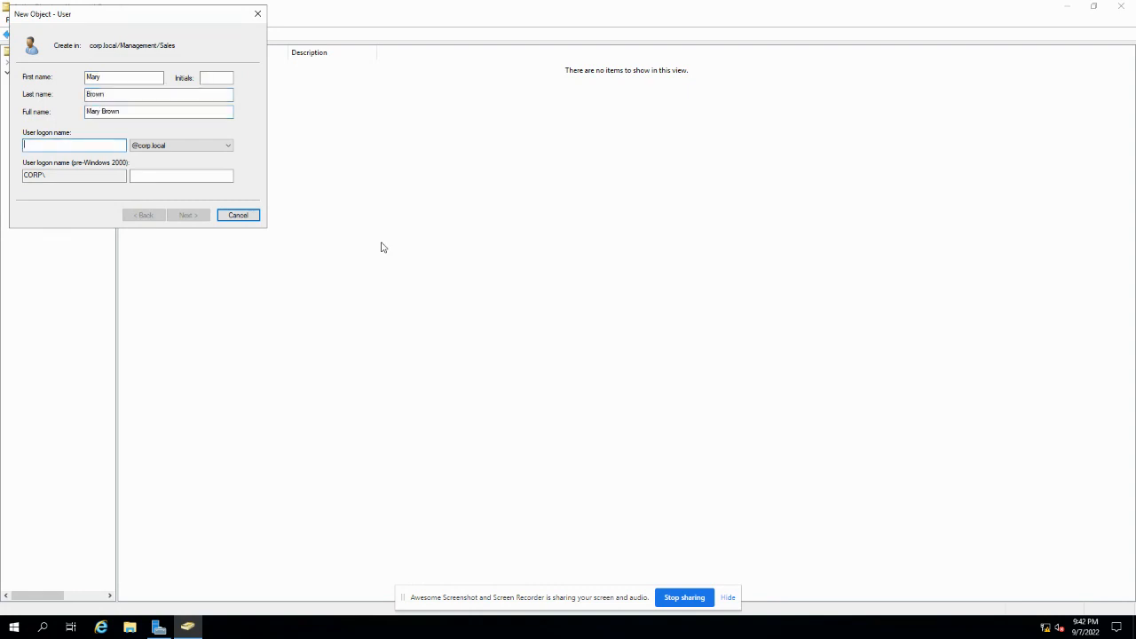
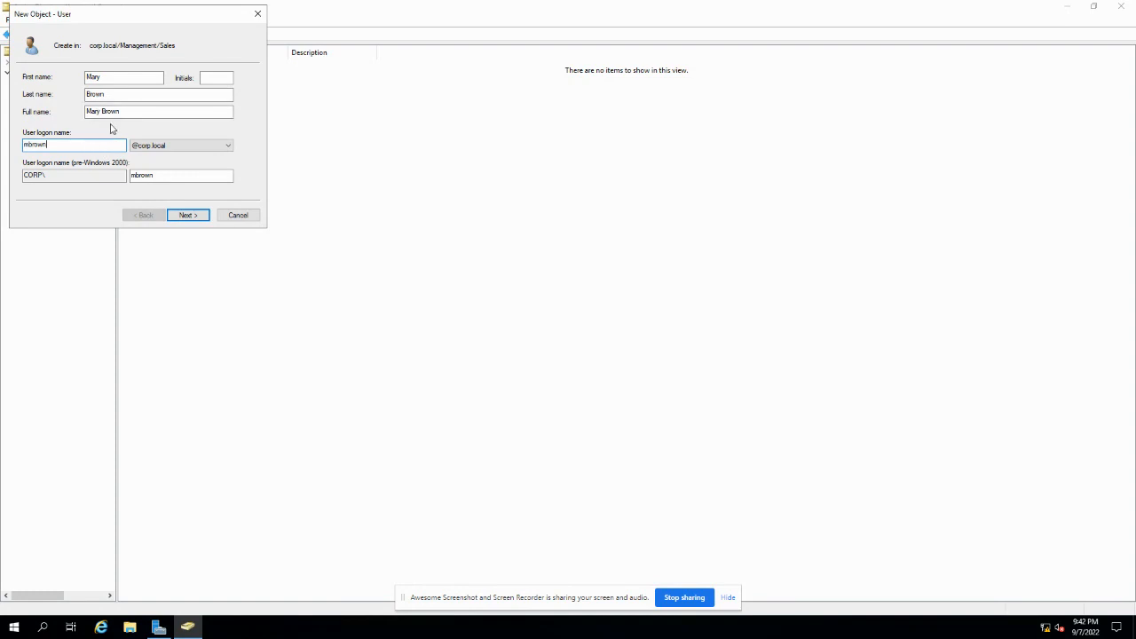
# - Set and confirm the user's password, clear forced change at logon, enable Password never expires, and finish
pyautogui.click(182, 216)
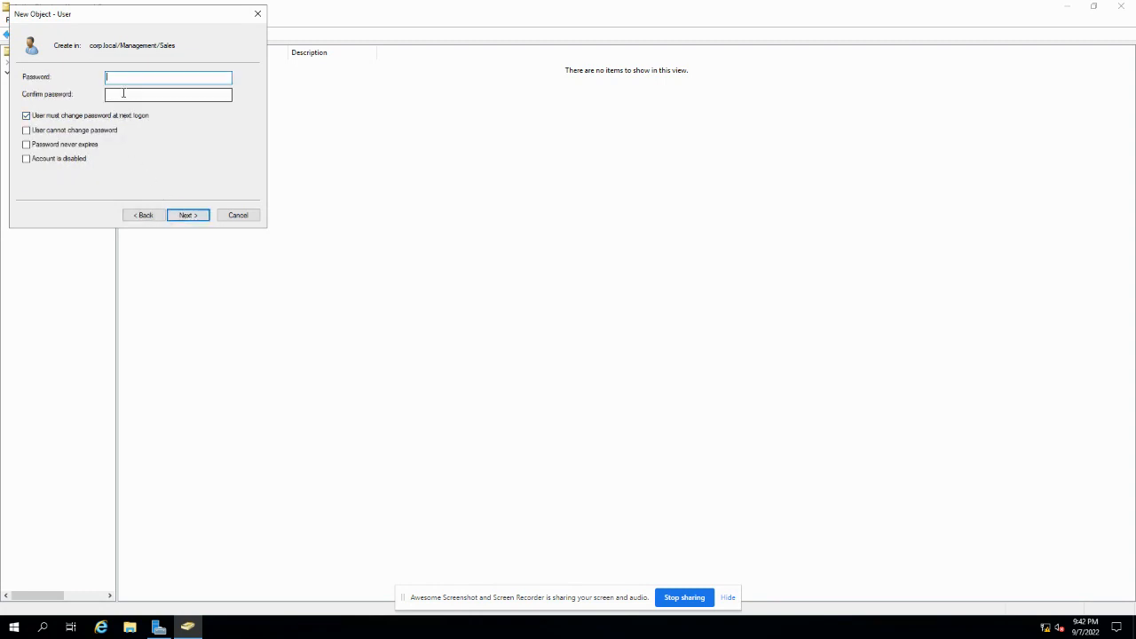
pyautogui.write('P@ss•••')
pyautogui.press('Tab')
pyautogui.write('•@ss')
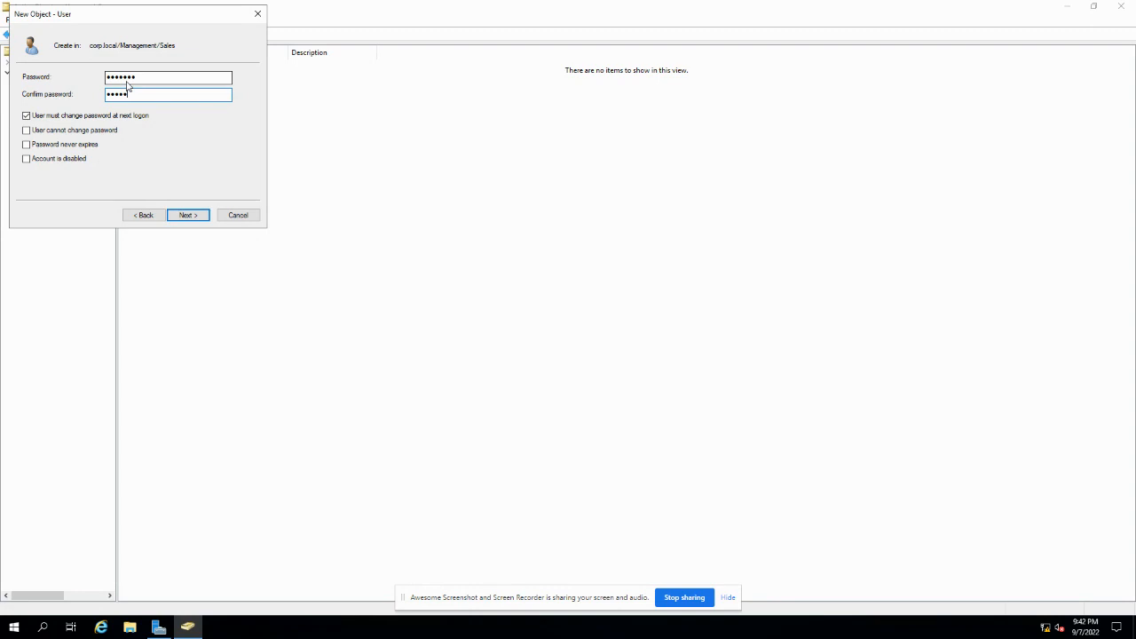
pyautogui.write('•••')
pyautogui.click(54, 117)
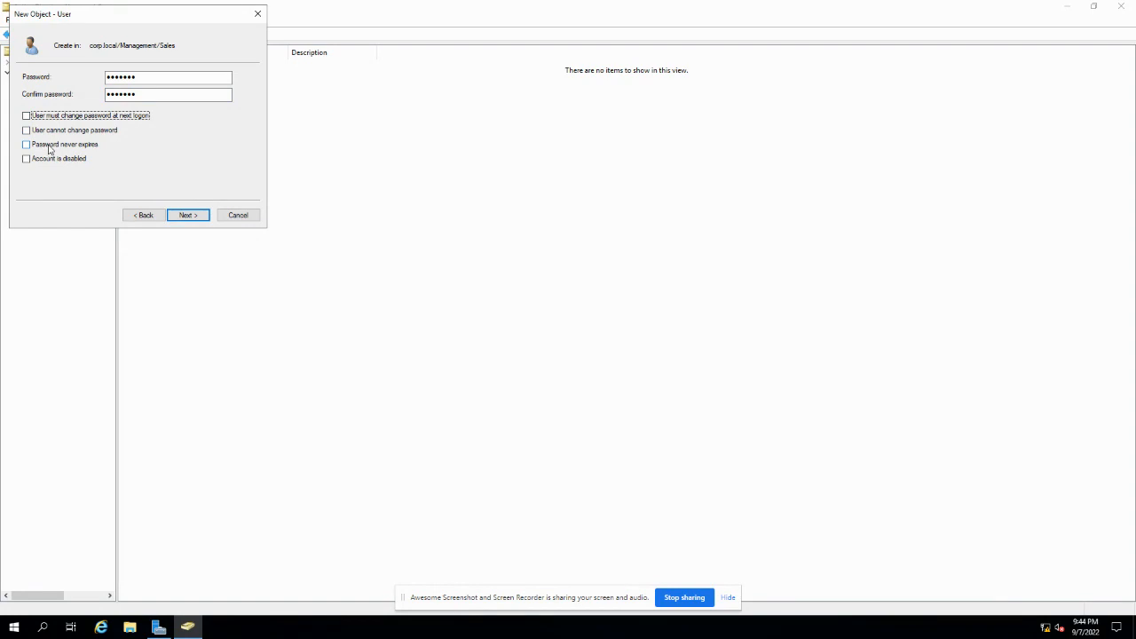
pyautogui.click(51, 146)
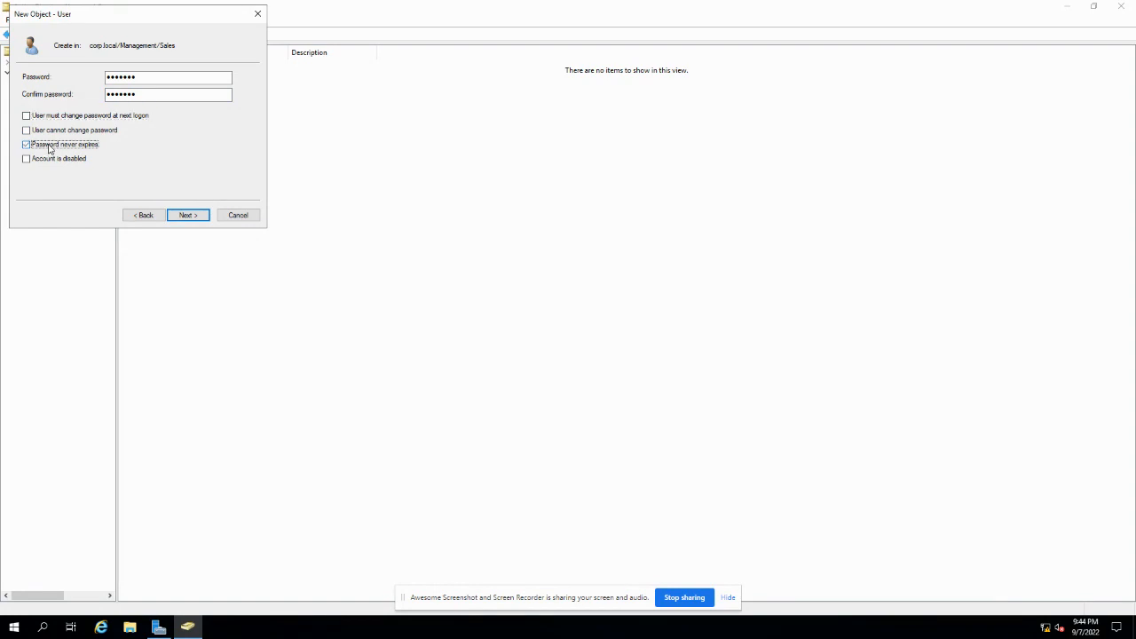
pyautogui.click(182, 217)
pyautogui.click(182, 217)
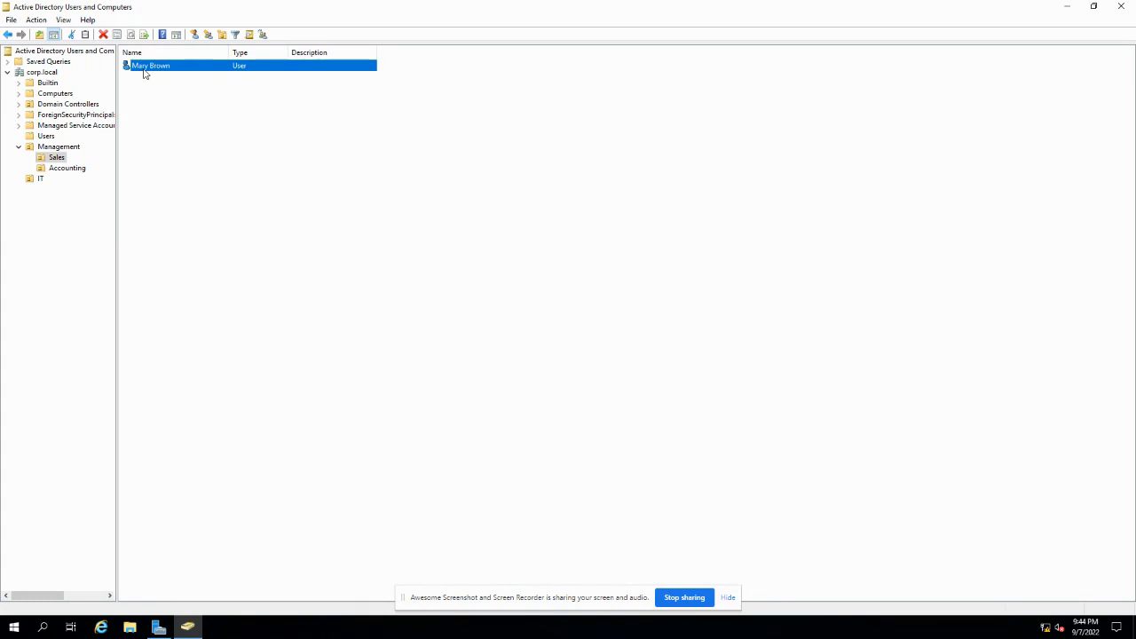
pyautogui.rightClick(145, 74)
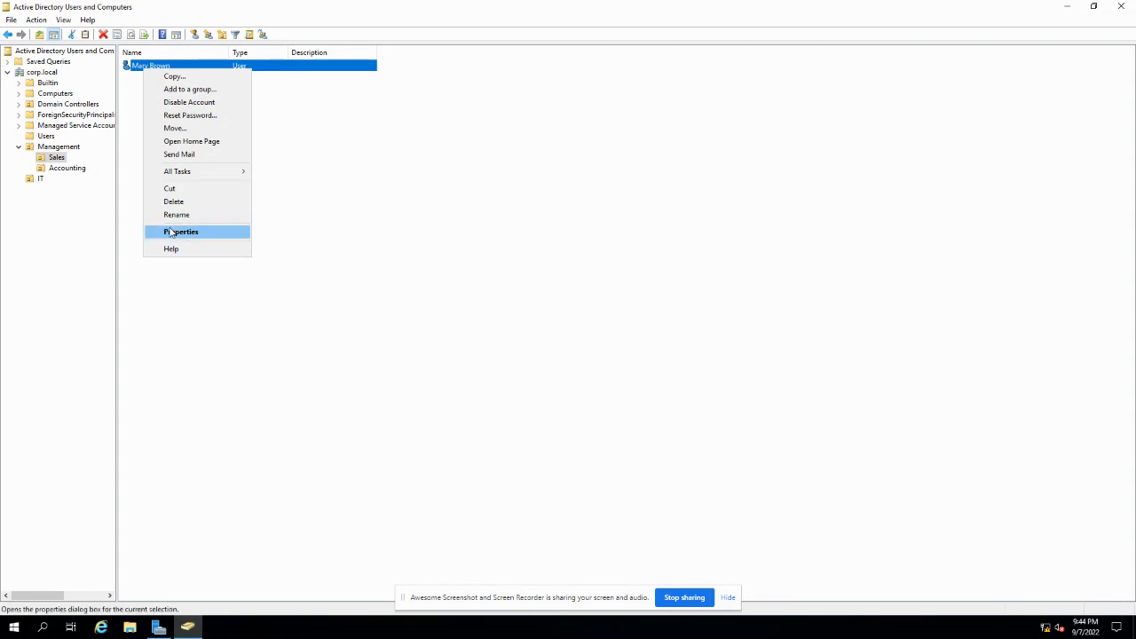
pyautogui.click(173, 232)
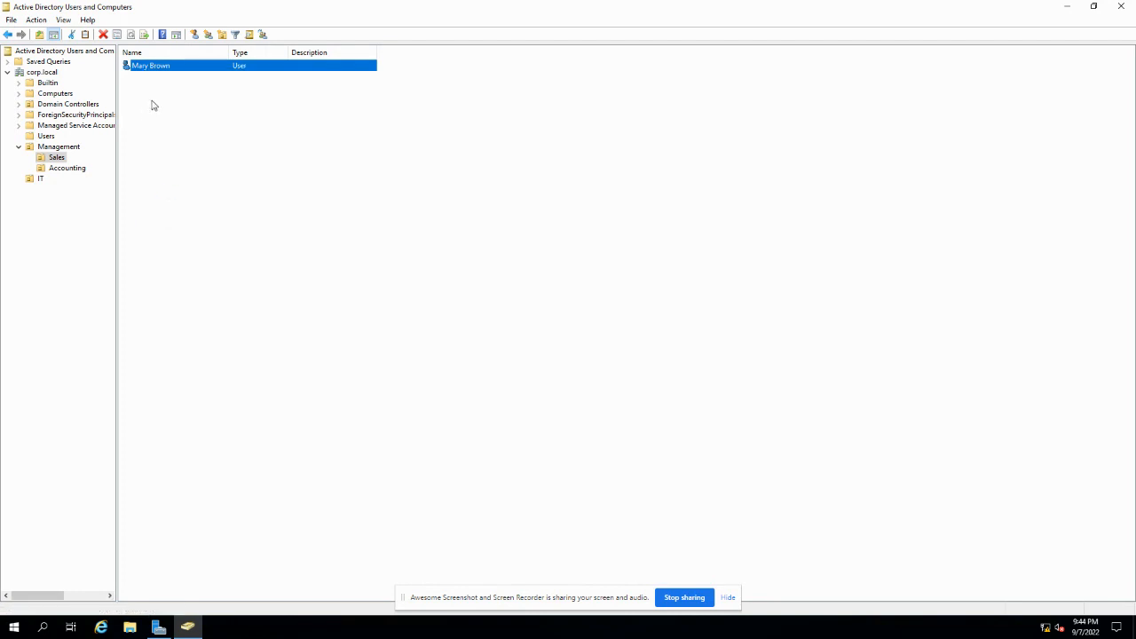
pyautogui.click(482, 176)
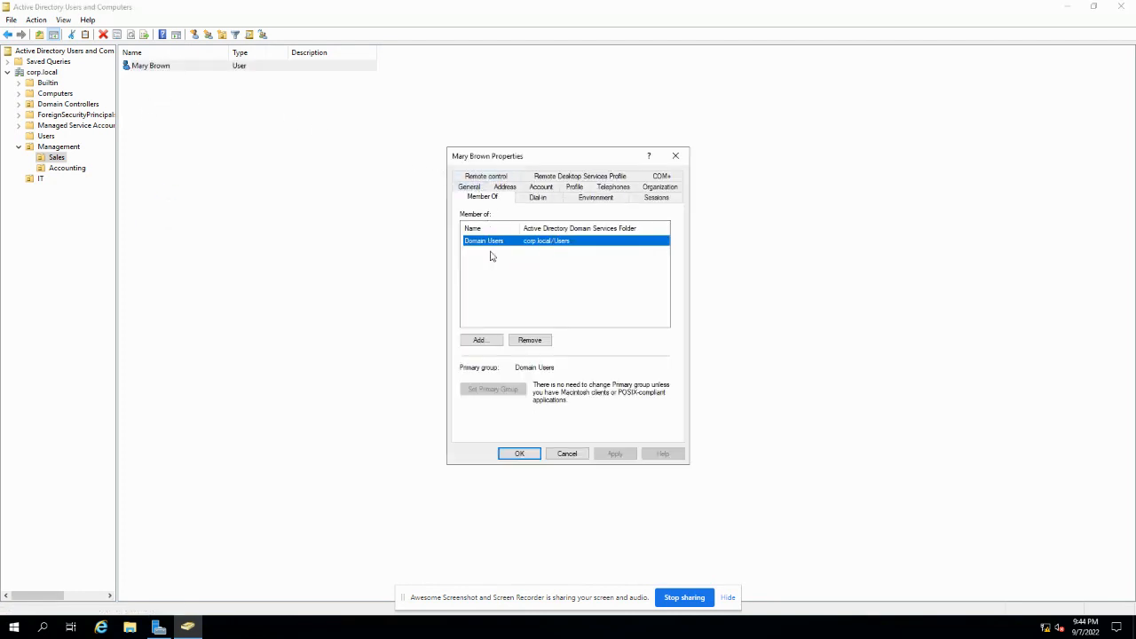
pyautogui.click(567, 453)
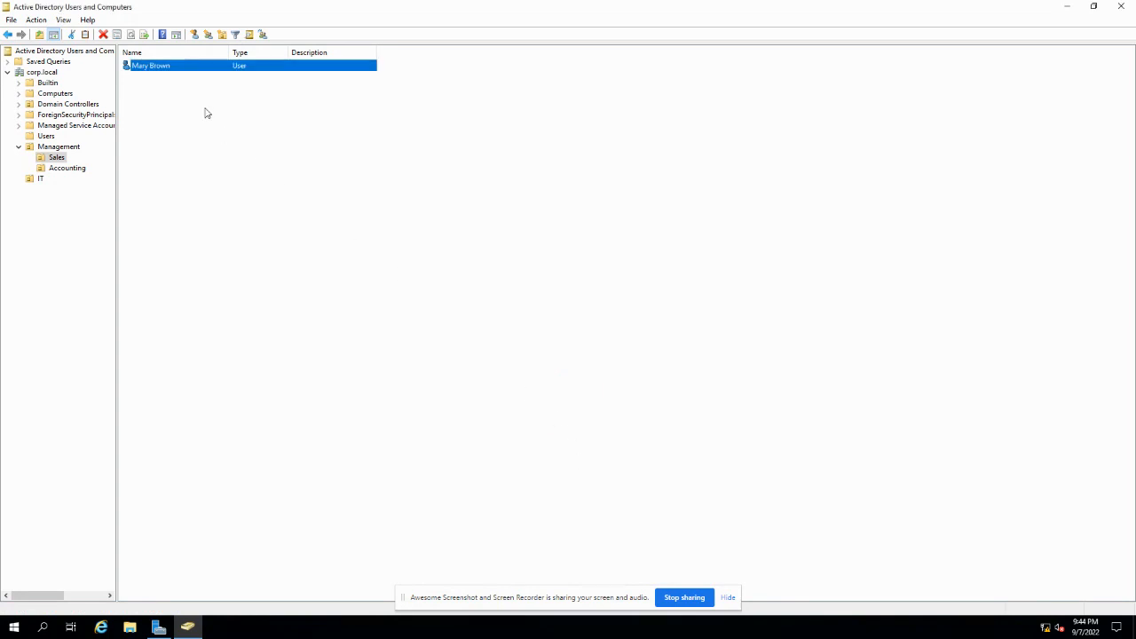
pyautogui.rightClick(170, 70)
# - Copy the existing user and enter the new user's first name, last name and logon name
pyautogui.click(197, 76)
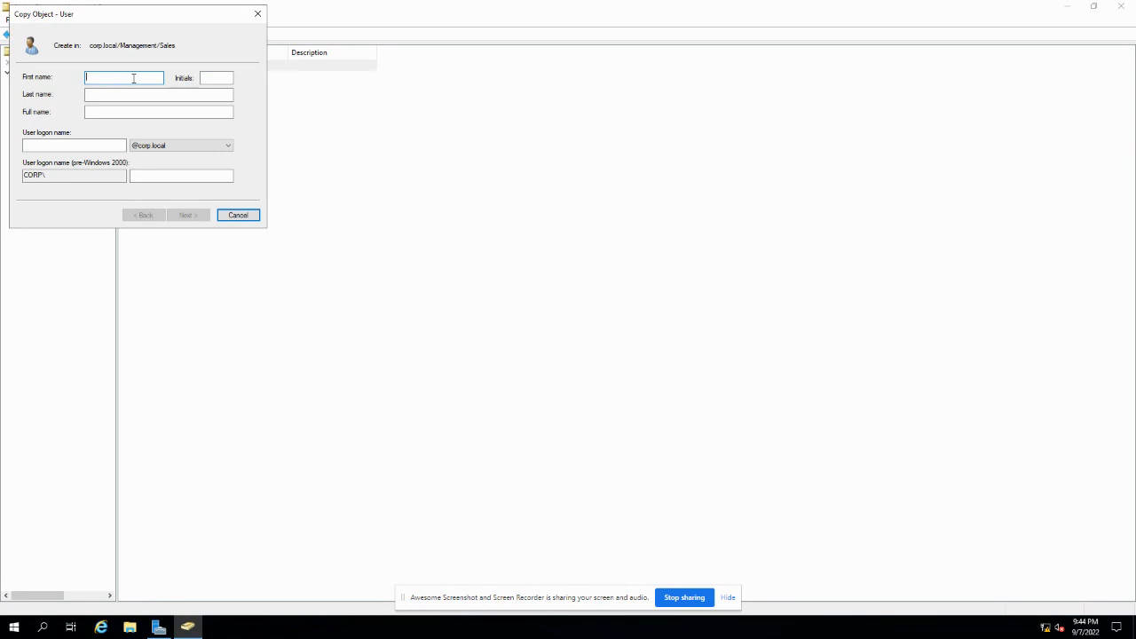
pyautogui.press('Tab')
pyautogui.press('Tab')
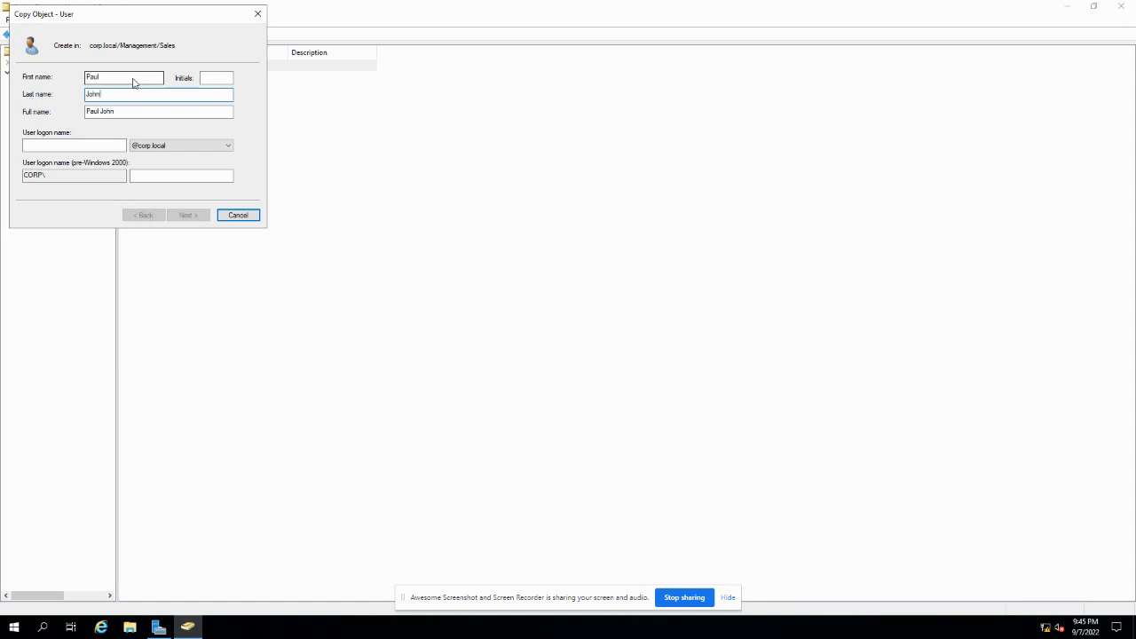
pyautogui.click(58, 145)
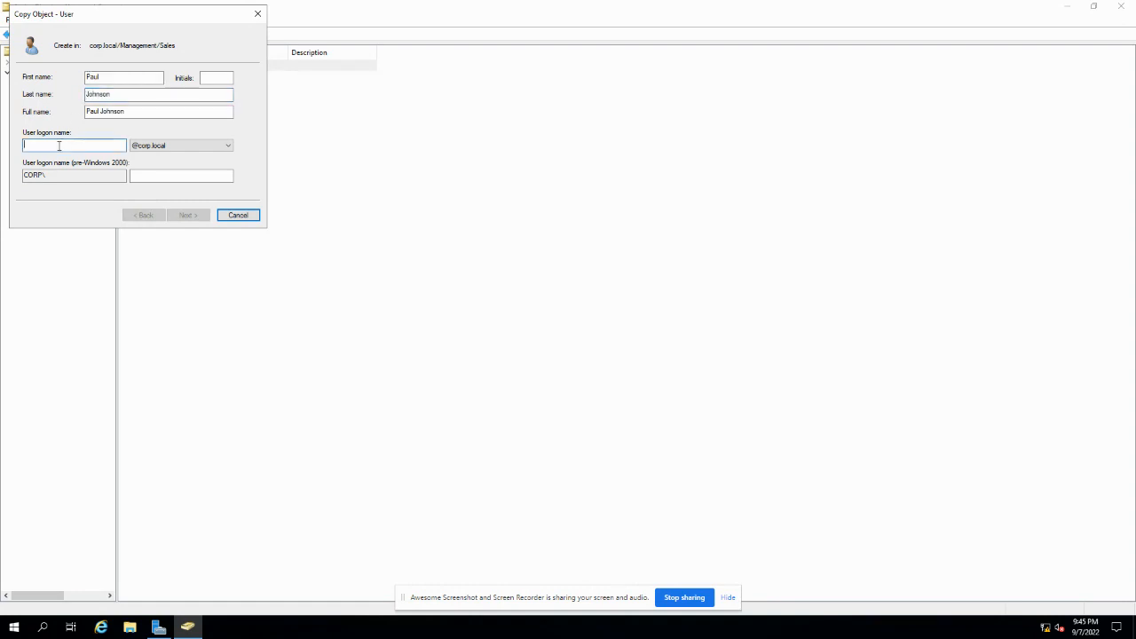
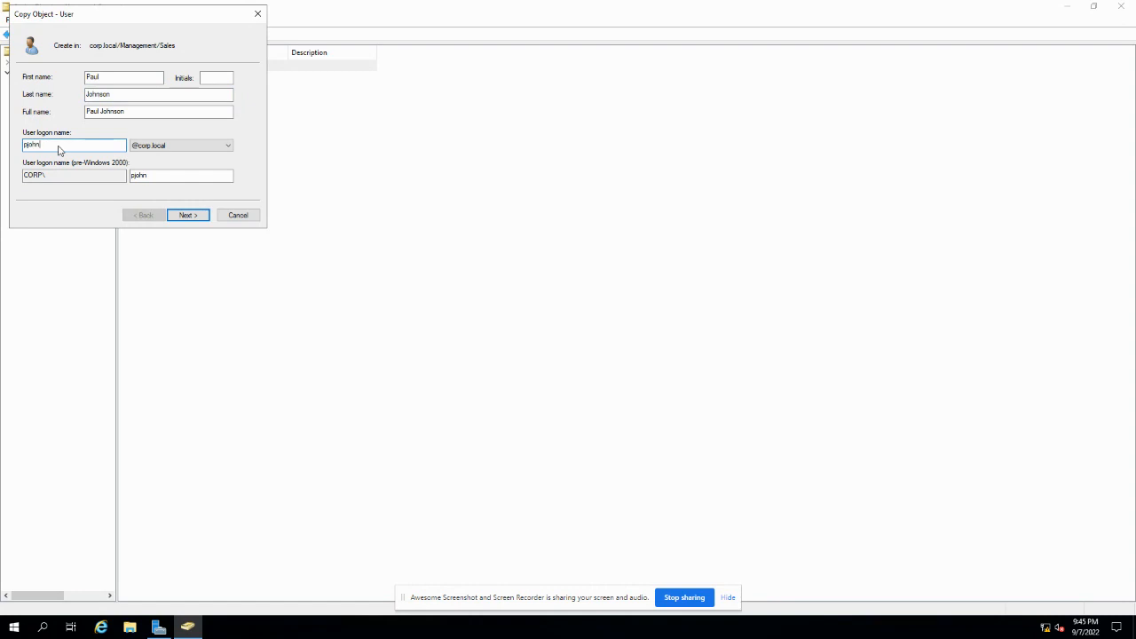
# - Set the copied user's password, clear Password never expires, and finish creating the account
pyautogui.click(187, 215)
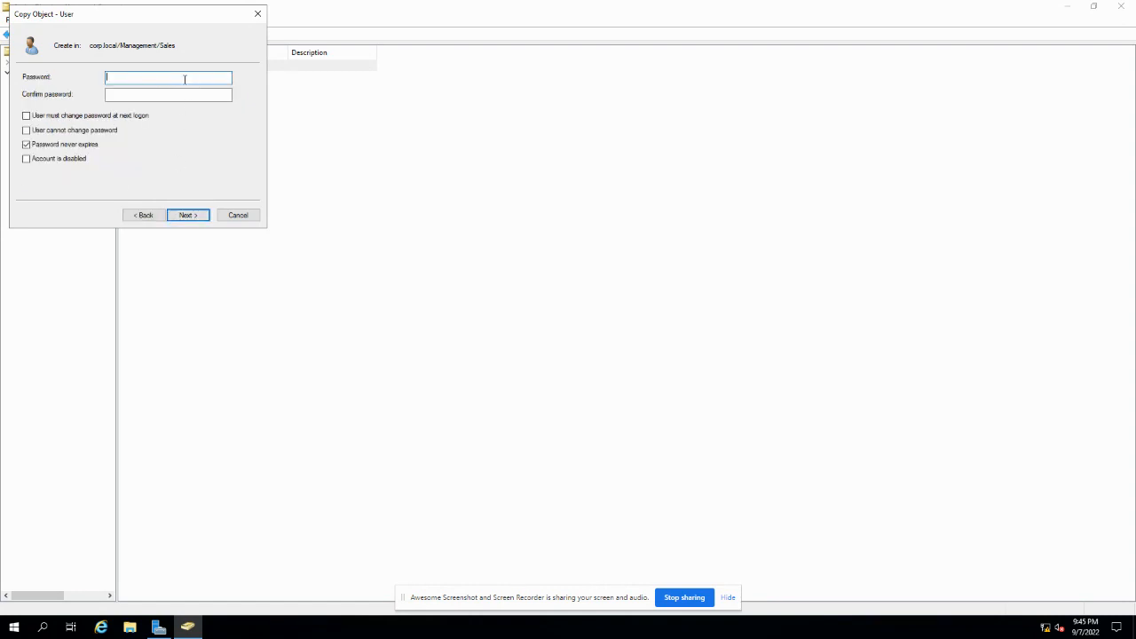
pyautogui.write('••')
pyautogui.press('Tab')
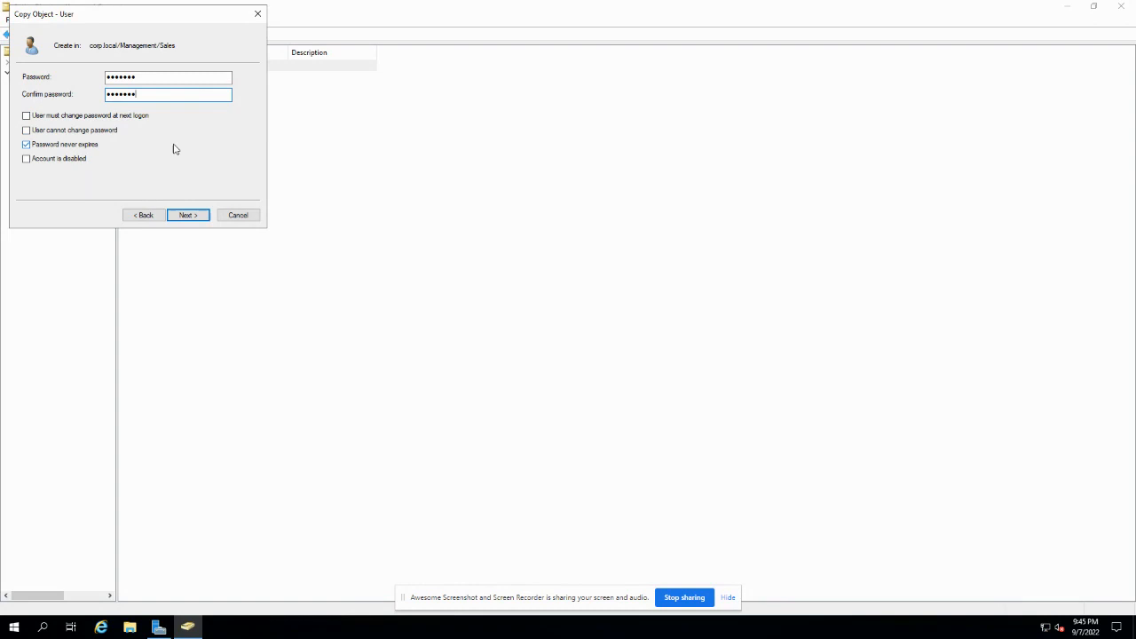
pyautogui.click(80, 149)
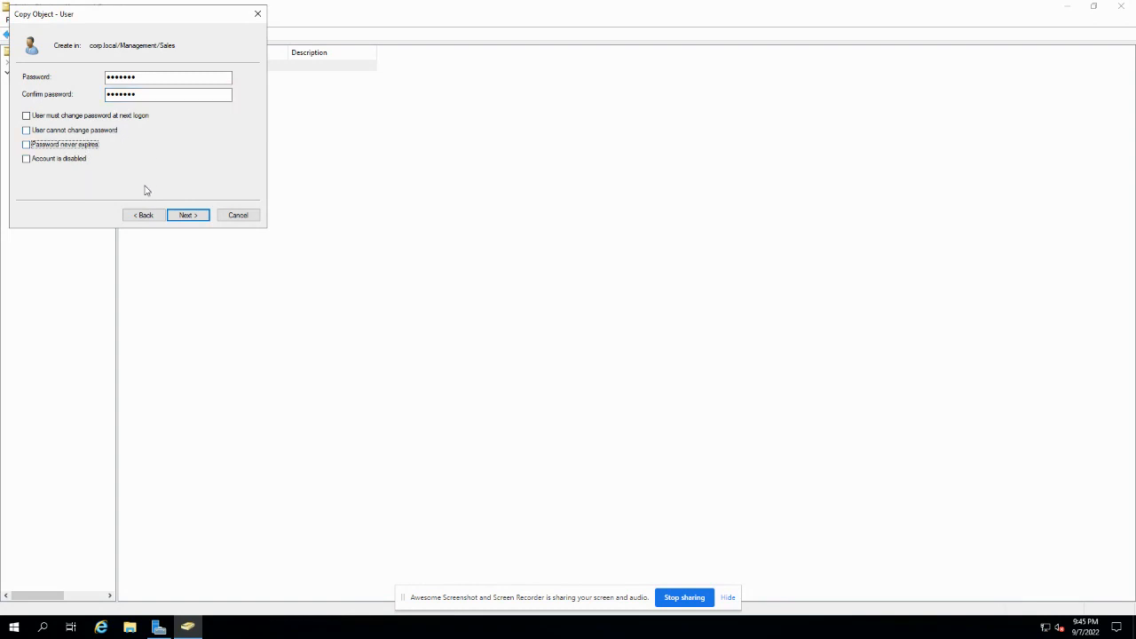
pyautogui.click(185, 215)
pyautogui.click(184, 214)
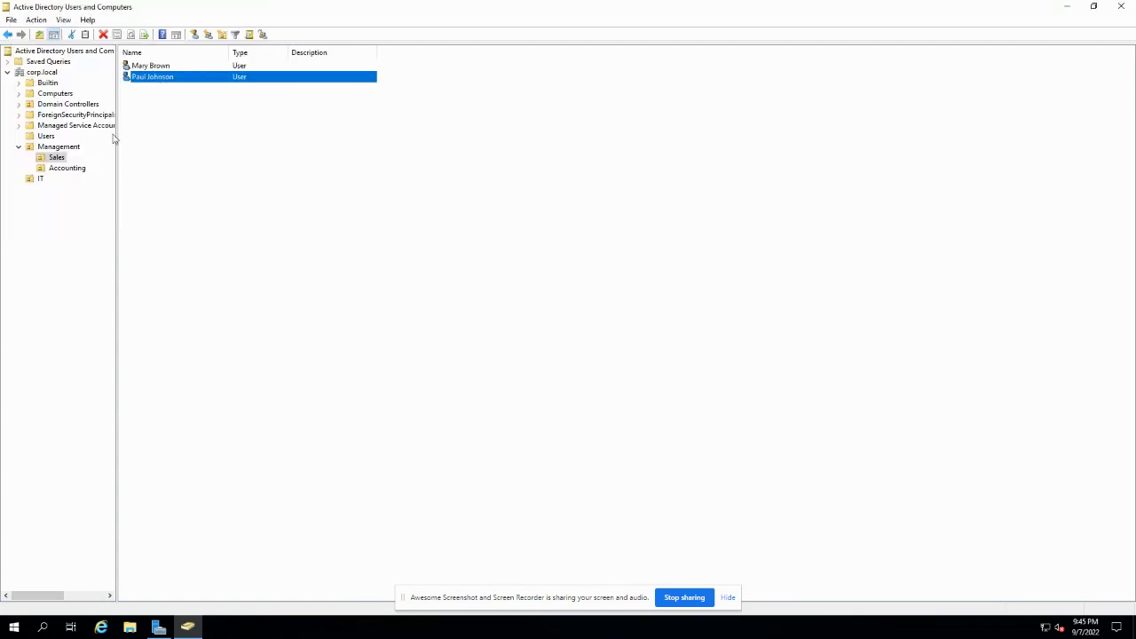
# - Browse the contents of the Accounting, IT and Sales OUs
pyautogui.click(76, 168)
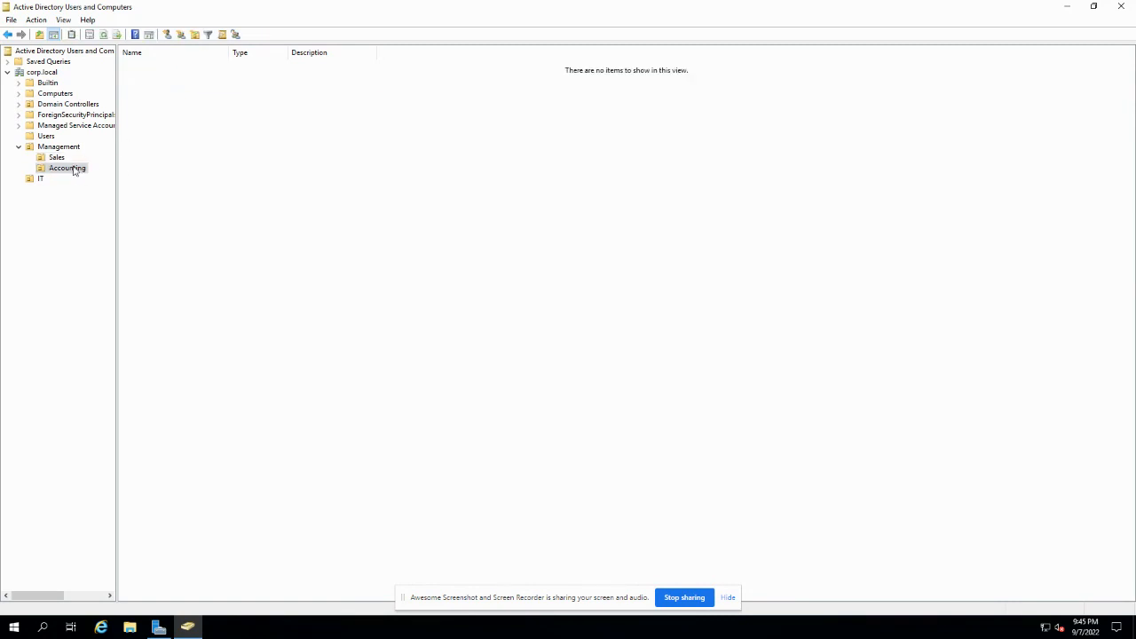
pyautogui.click(41, 179)
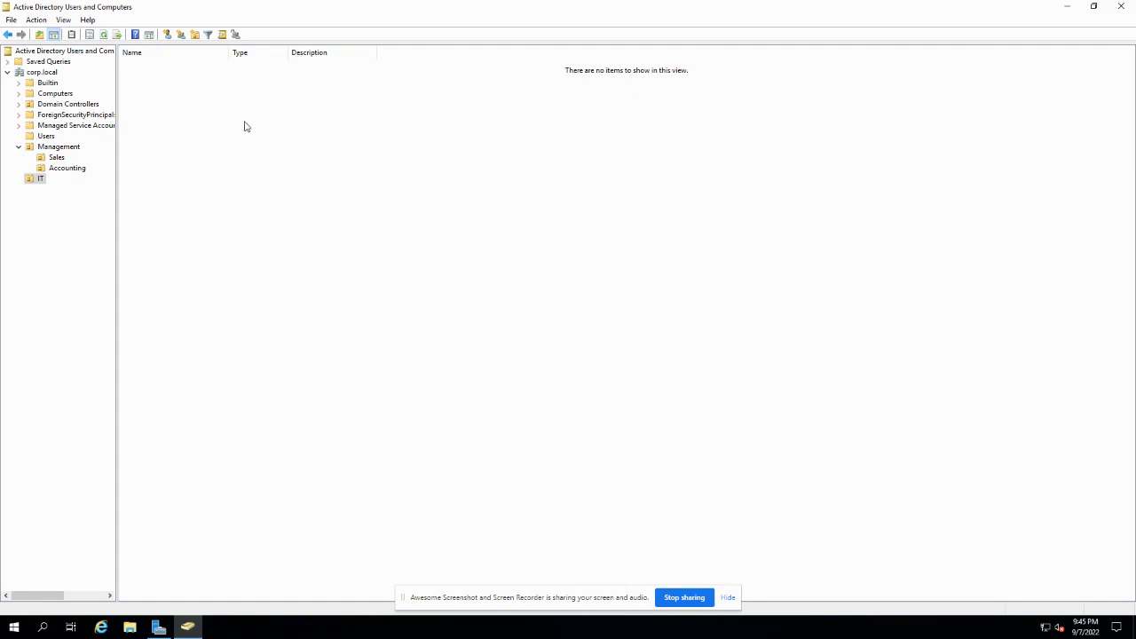
pyautogui.click(57, 160)
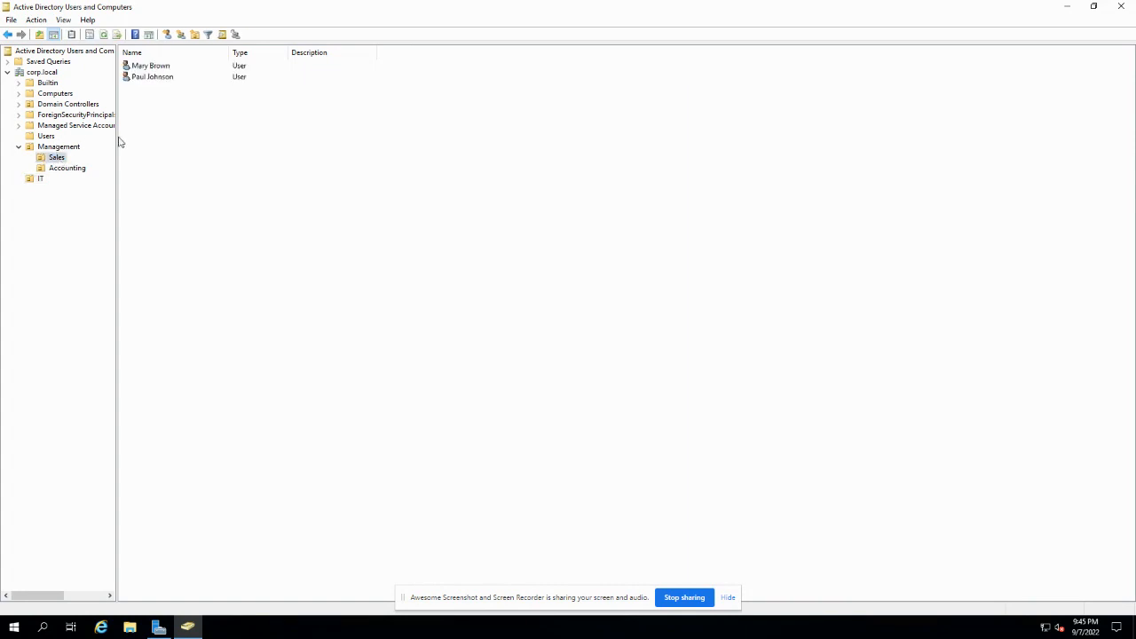
# - Create a new global security group named Salesgroup in the Sales OU
pyautogui.rightClick(150, 108)
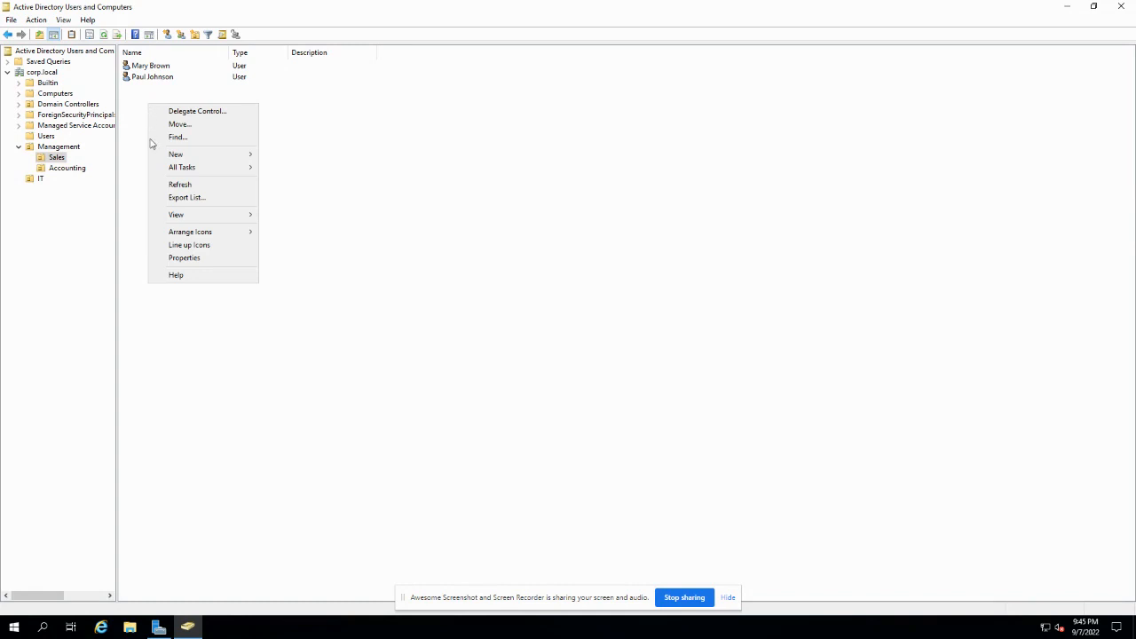
pyautogui.moveTo(173, 155)
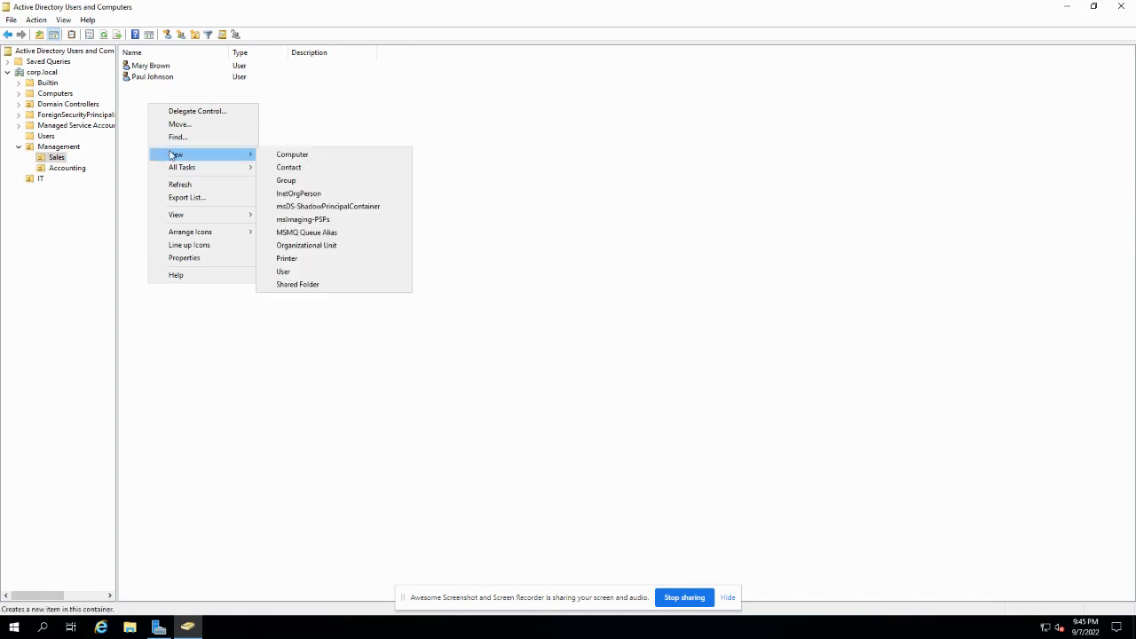
pyautogui.click(286, 180)
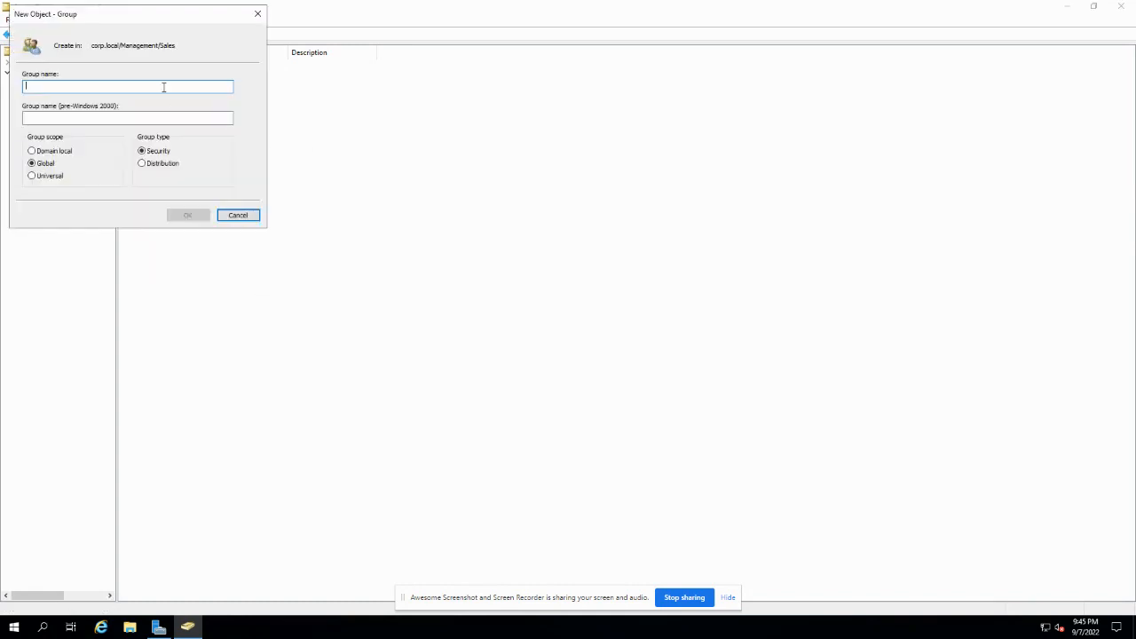
pyautogui.write('Sales')
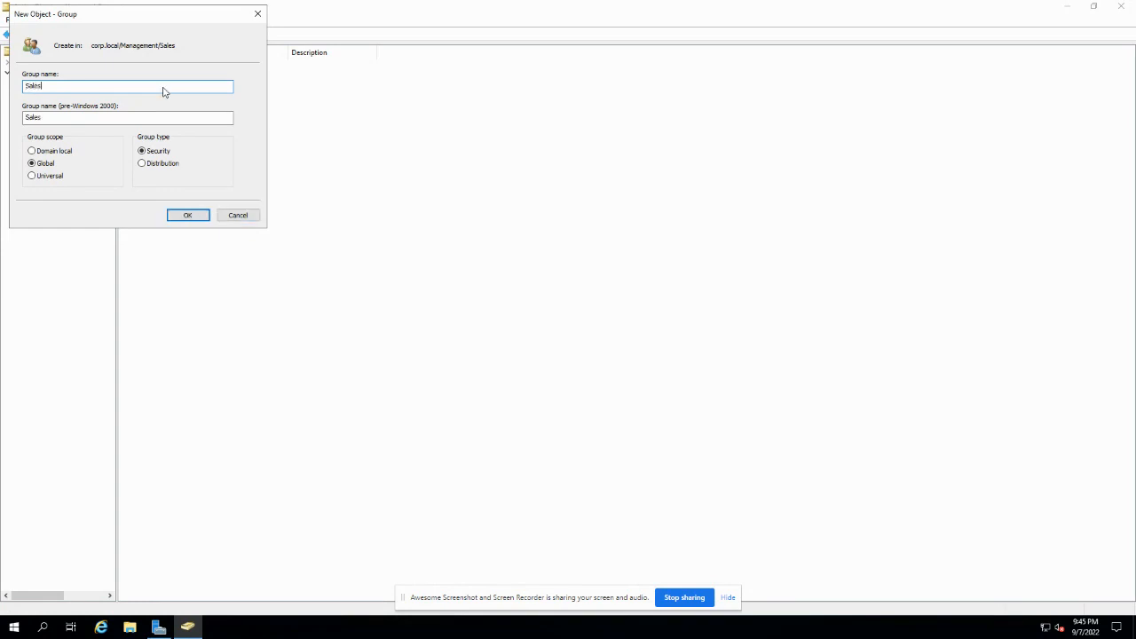
pyautogui.write('group')
pyautogui.click(187, 217)
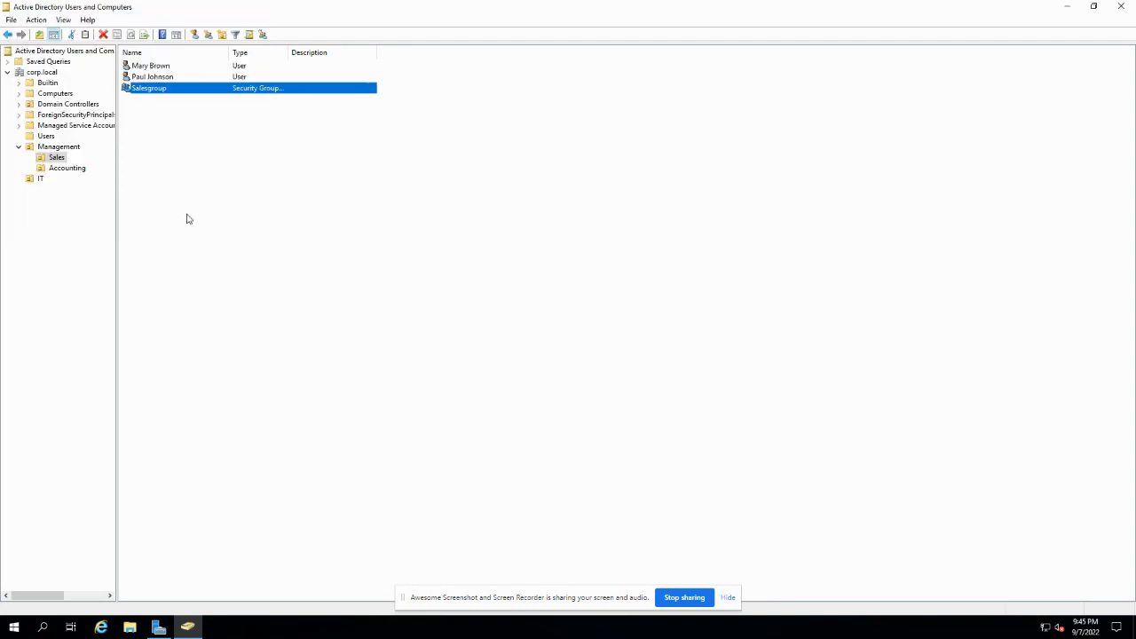
# - Add the Sales OU's two user accounts to Salesgroup's member list and save
pyautogui.rightClick(160, 91)
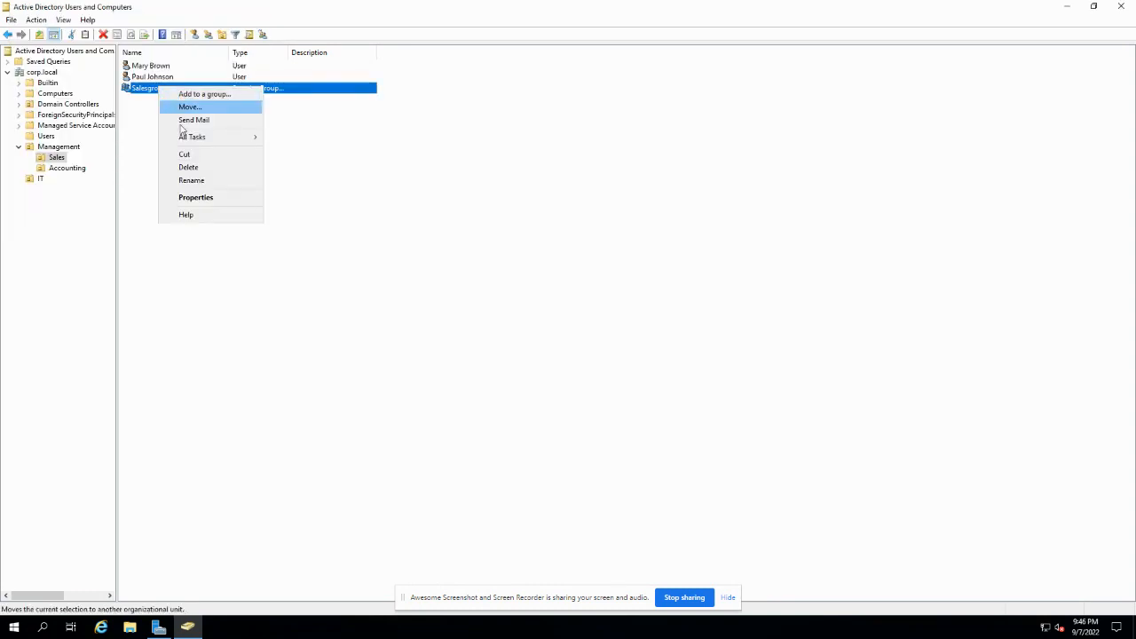
pyautogui.click(189, 199)
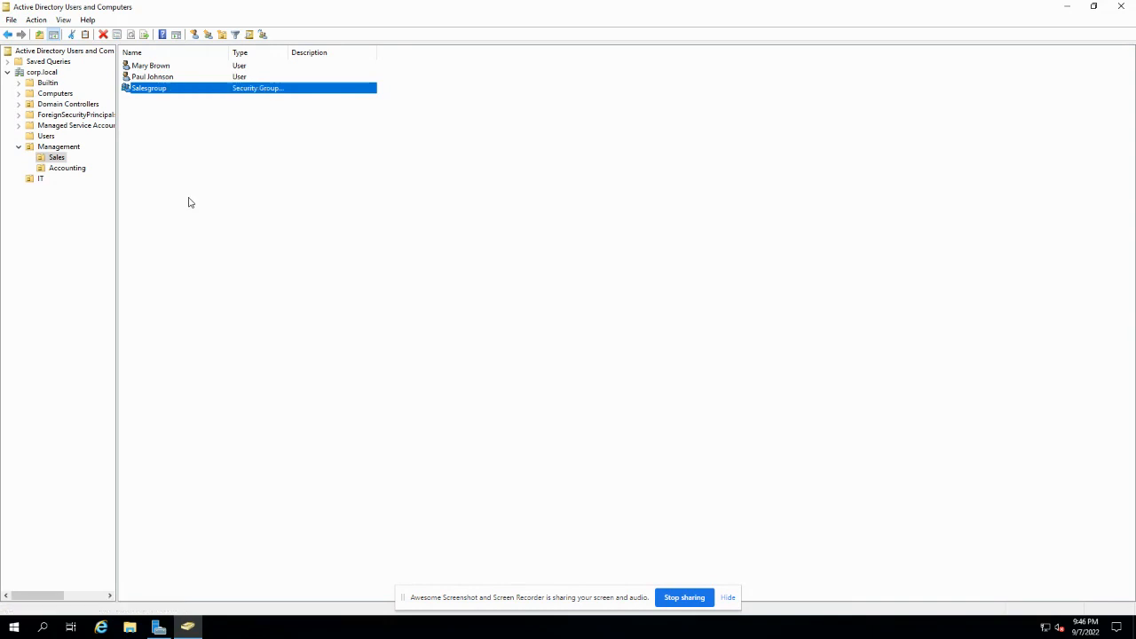
pyautogui.click(492, 175)
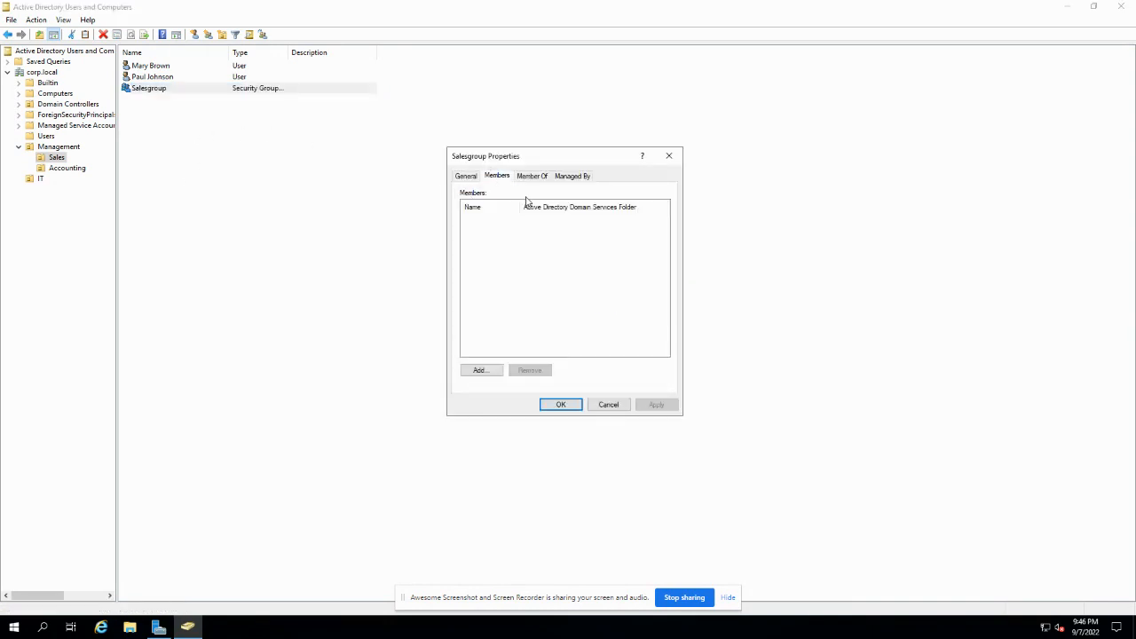
pyautogui.click(480, 370)
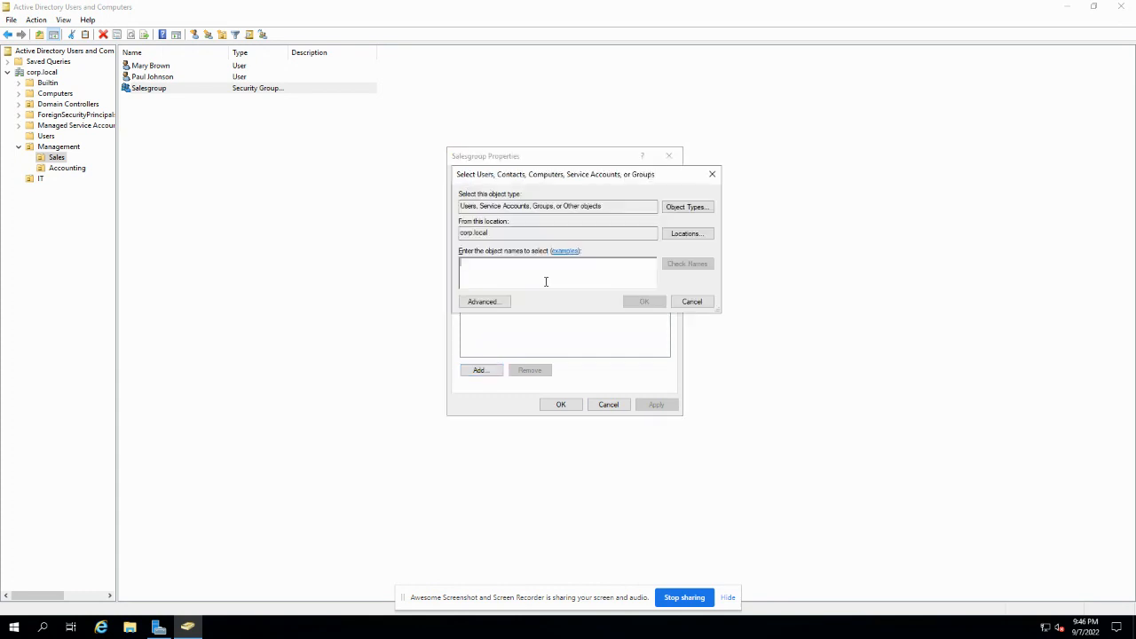
pyautogui.write('ma')
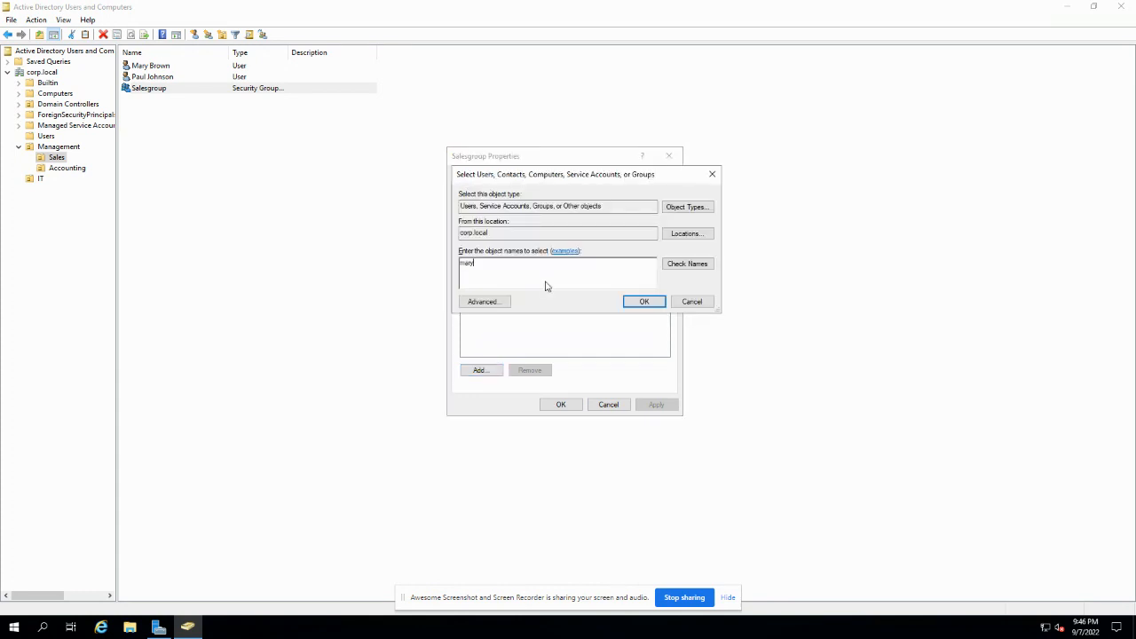
pyautogui.write('ry paul')
pyautogui.click(678, 265)
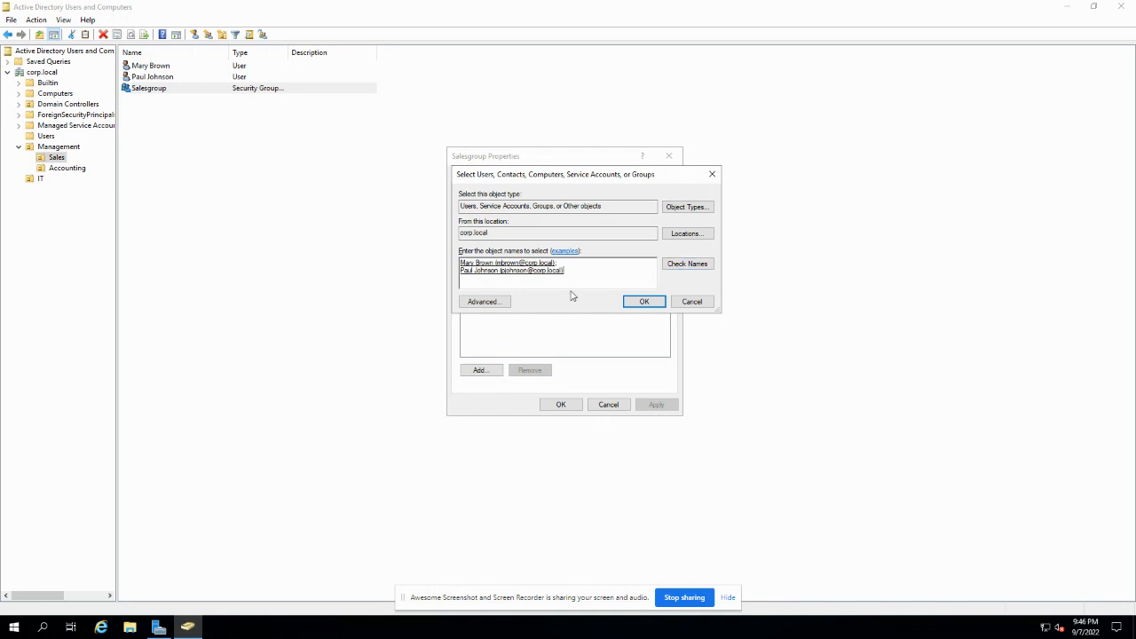
pyautogui.click(642, 303)
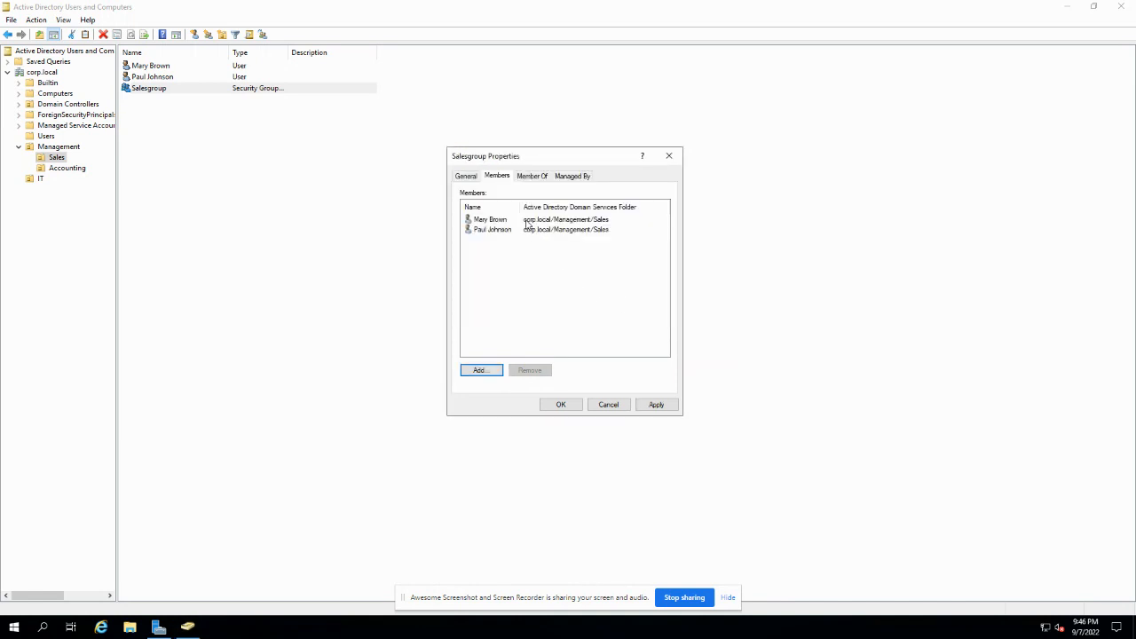
pyautogui.click(657, 404)
pyautogui.click(563, 404)
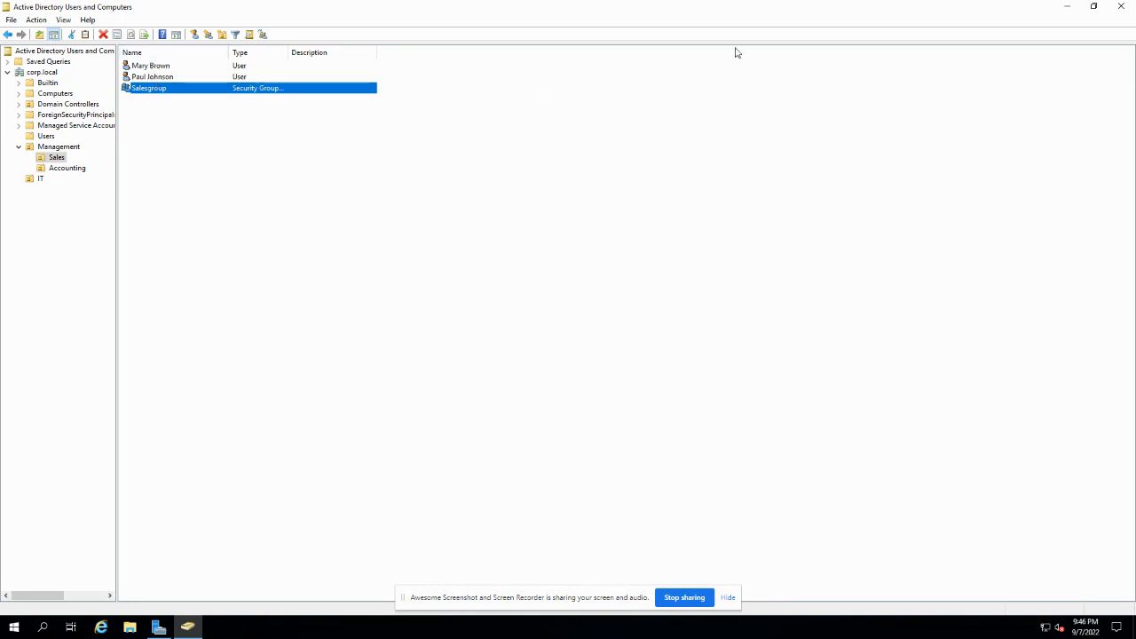
# - Close Active Directory Users and Computers and launch DNS Manager maximised
pyautogui.click(1120, 7)
pyautogui.click(1050, 32)
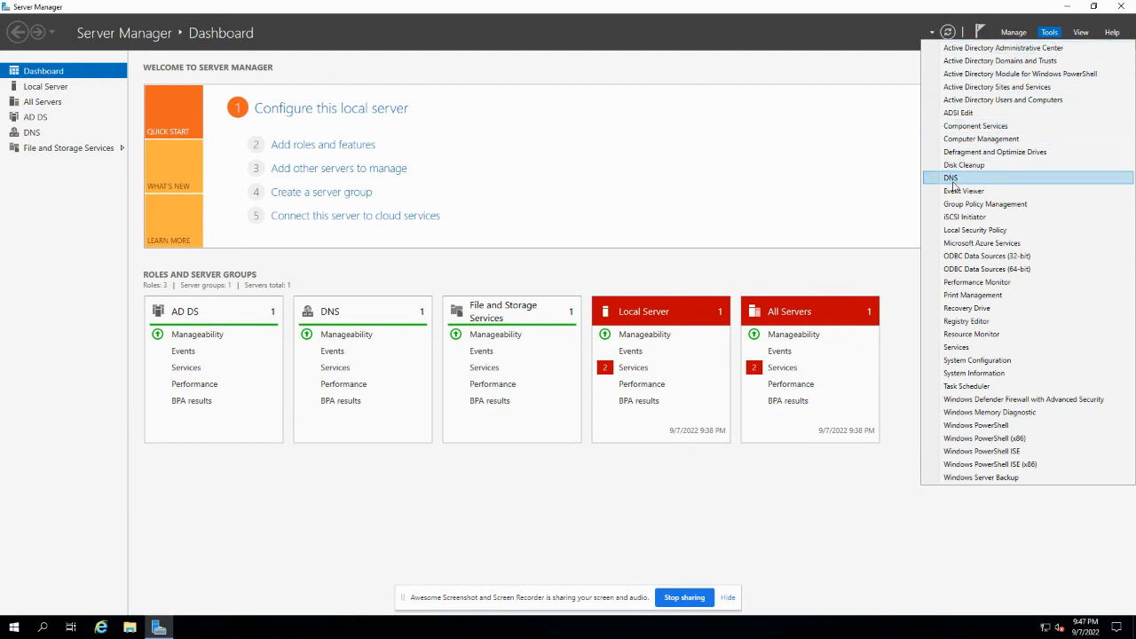
pyautogui.click(967, 179)
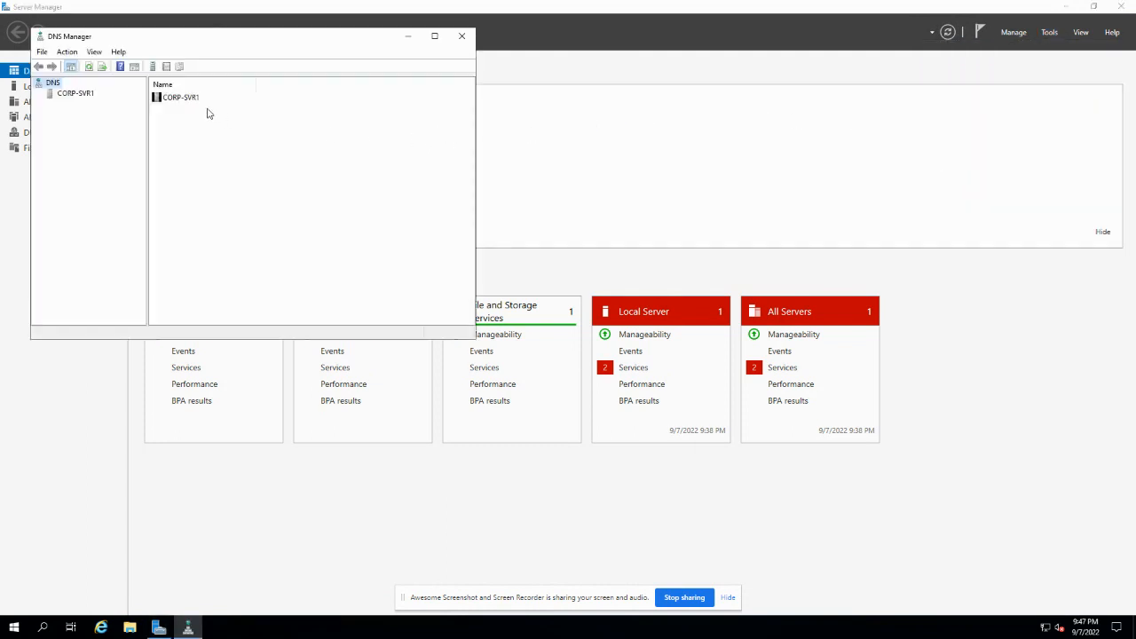
pyautogui.click(435, 37)
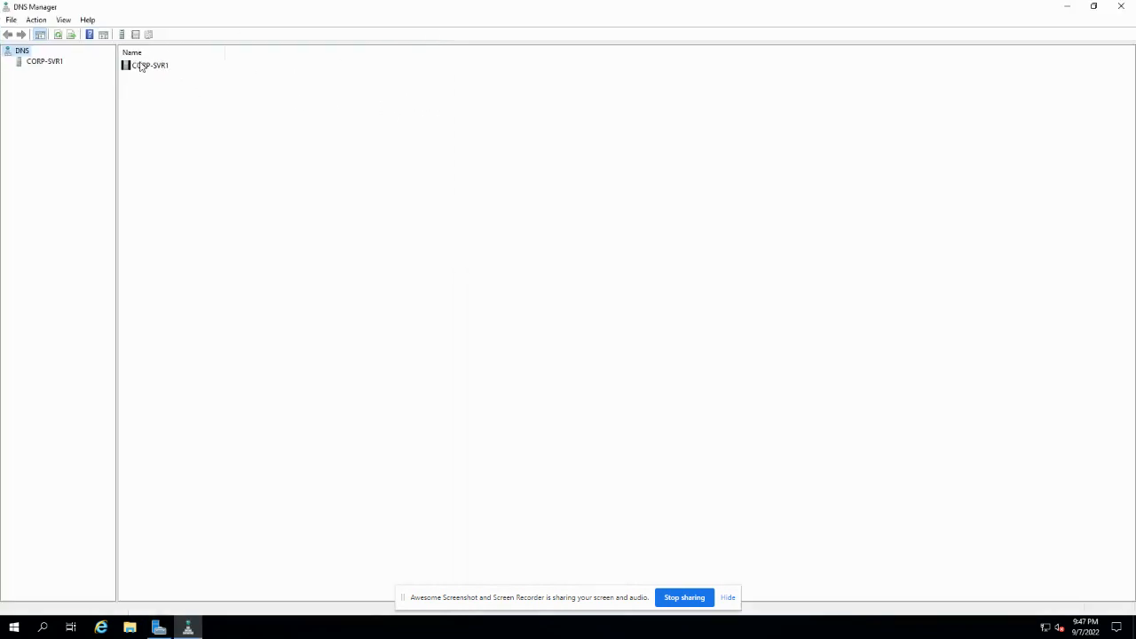
# - Expand CORP-SVR1's Forward Lookup Zones and show the corp.local records
pyautogui.click(28, 64)
pyautogui.click(8, 62)
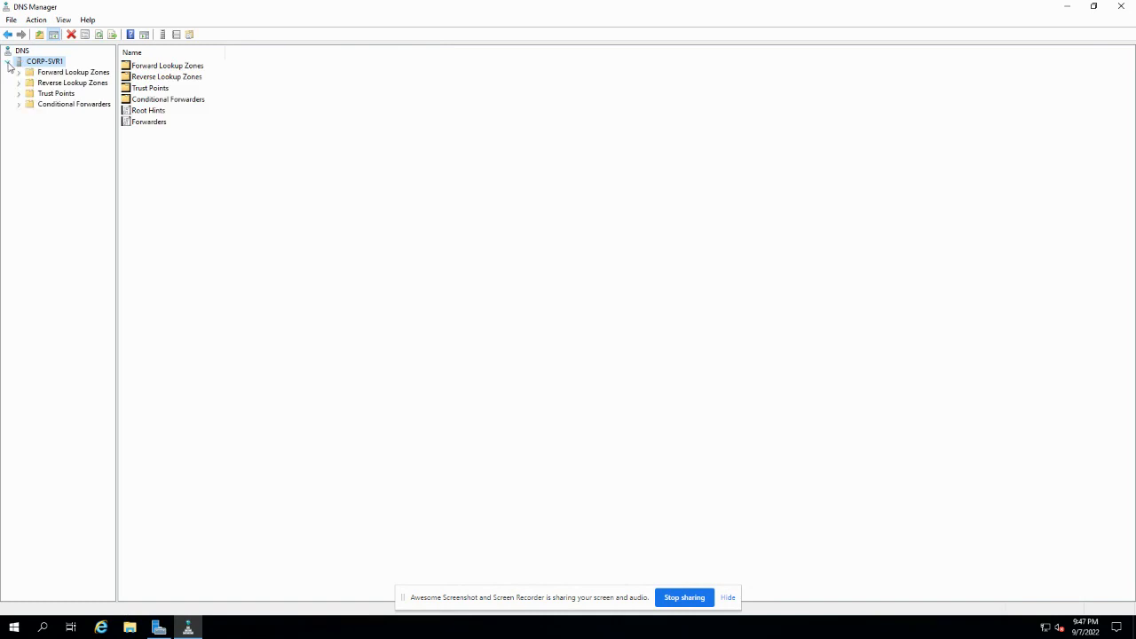
pyautogui.doubleClick(49, 75)
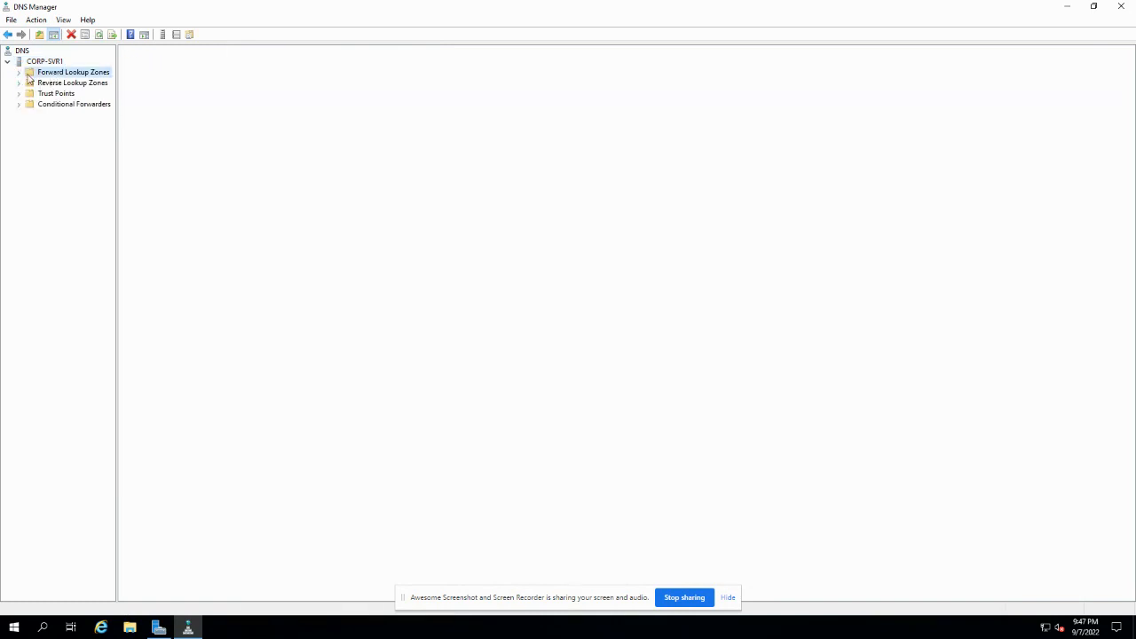
pyautogui.click(55, 94)
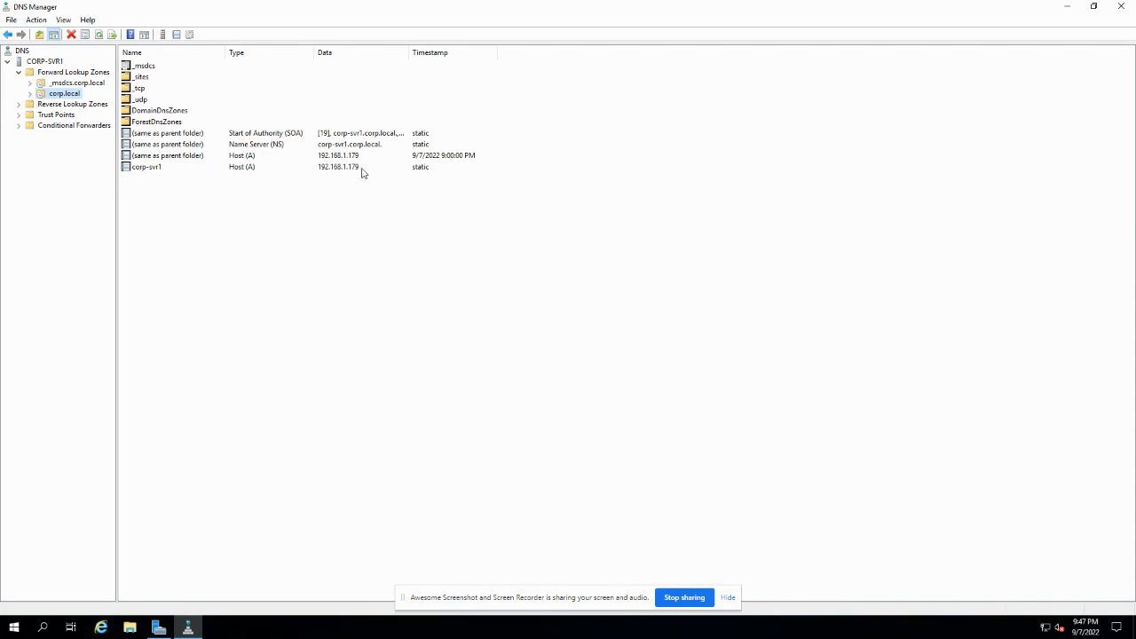
# - Enable scavenging of stale resource records in corp.local's aging settings
pyautogui.rightClick(68, 94)
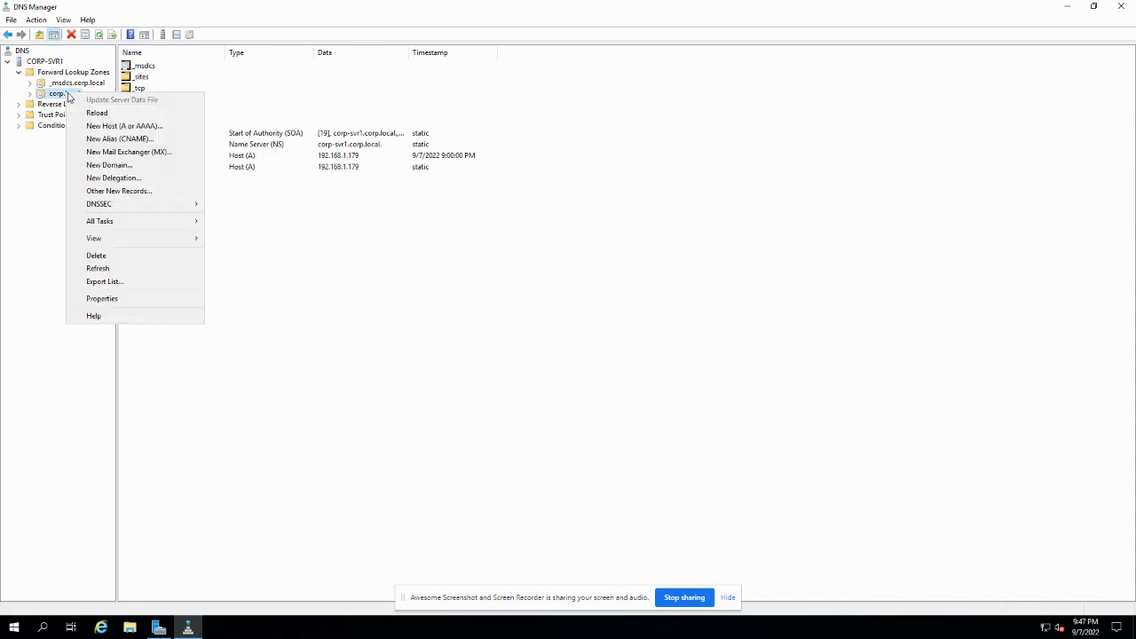
pyautogui.click(103, 300)
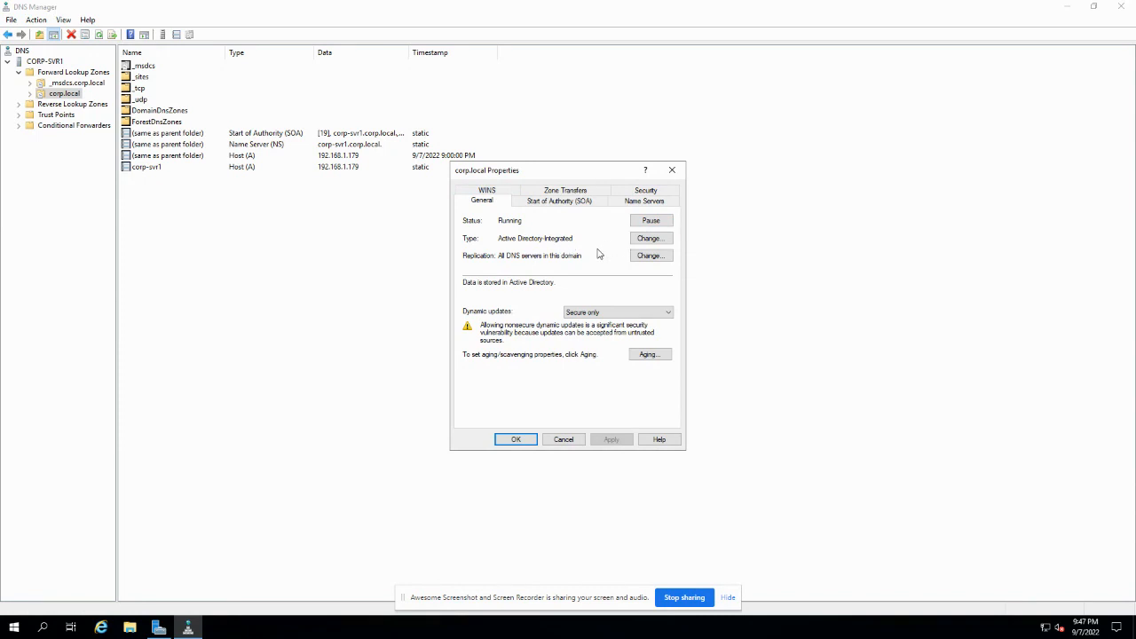
pyautogui.click(661, 356)
pyautogui.click(515, 216)
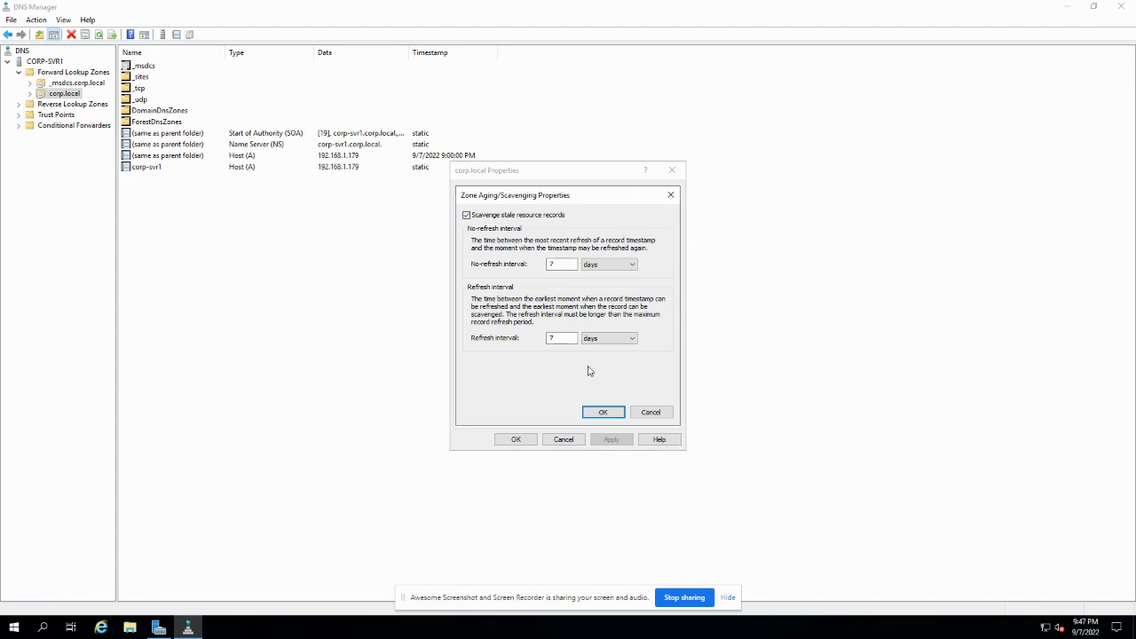
pyautogui.click(600, 412)
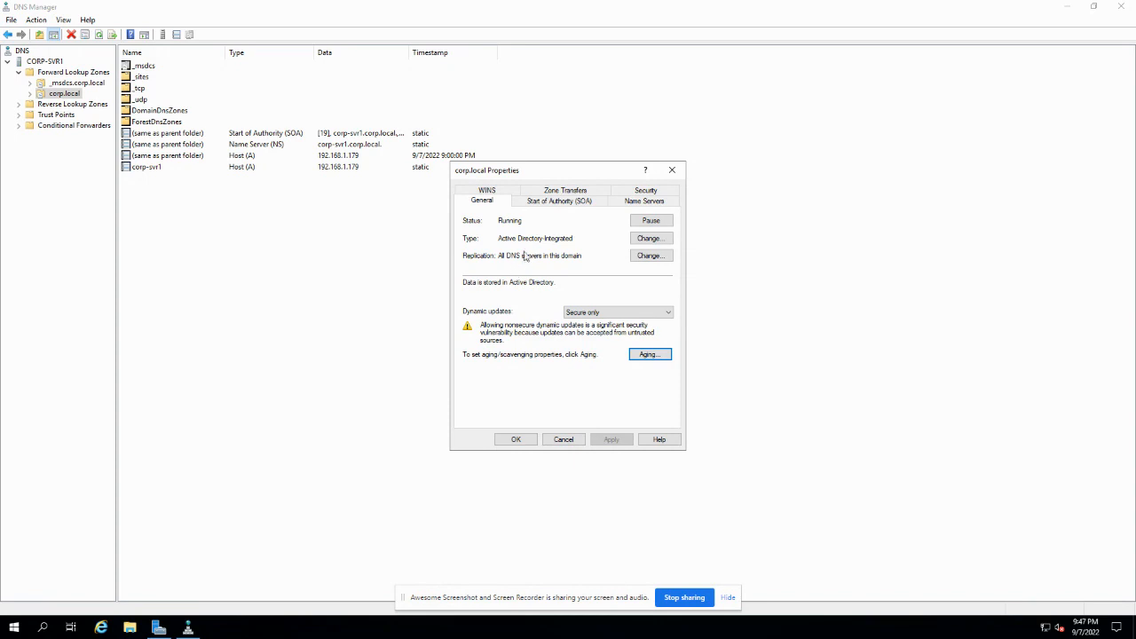
# - Review corp.local's SOA, Name Servers, Zone Transfers and WINS tabs, then cancel
pyautogui.click(543, 202)
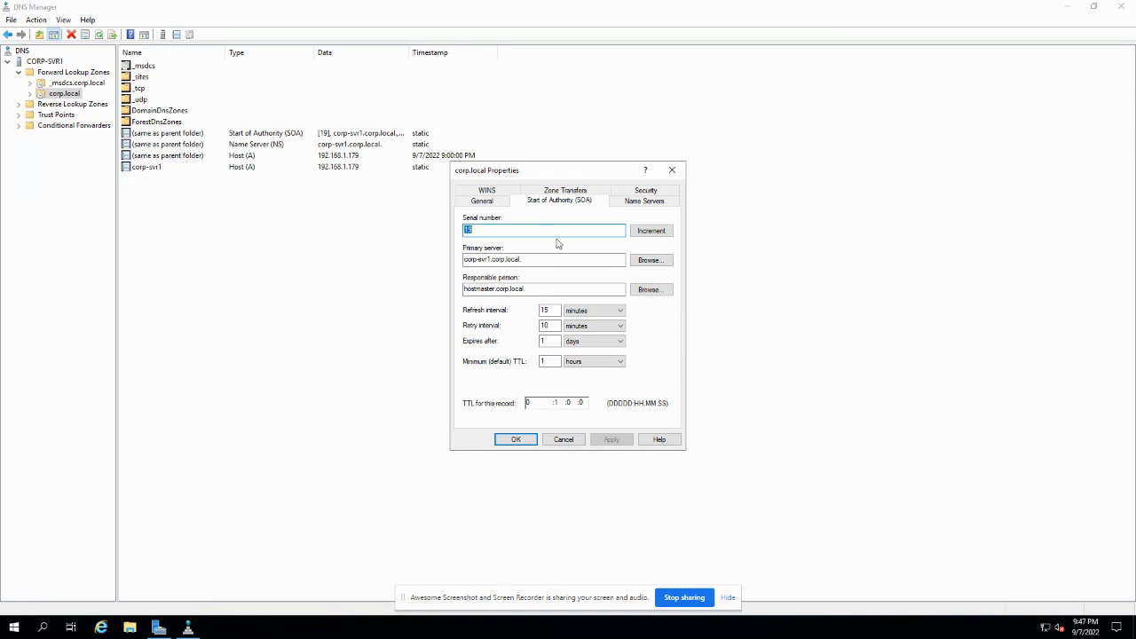
pyautogui.click(659, 205)
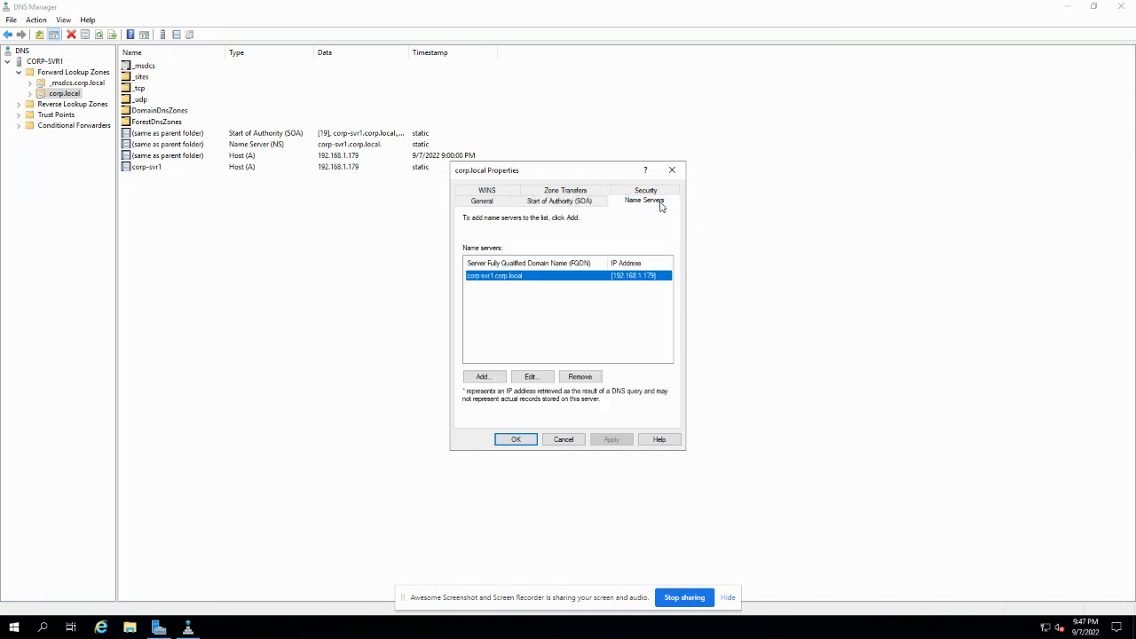
pyautogui.click(559, 191)
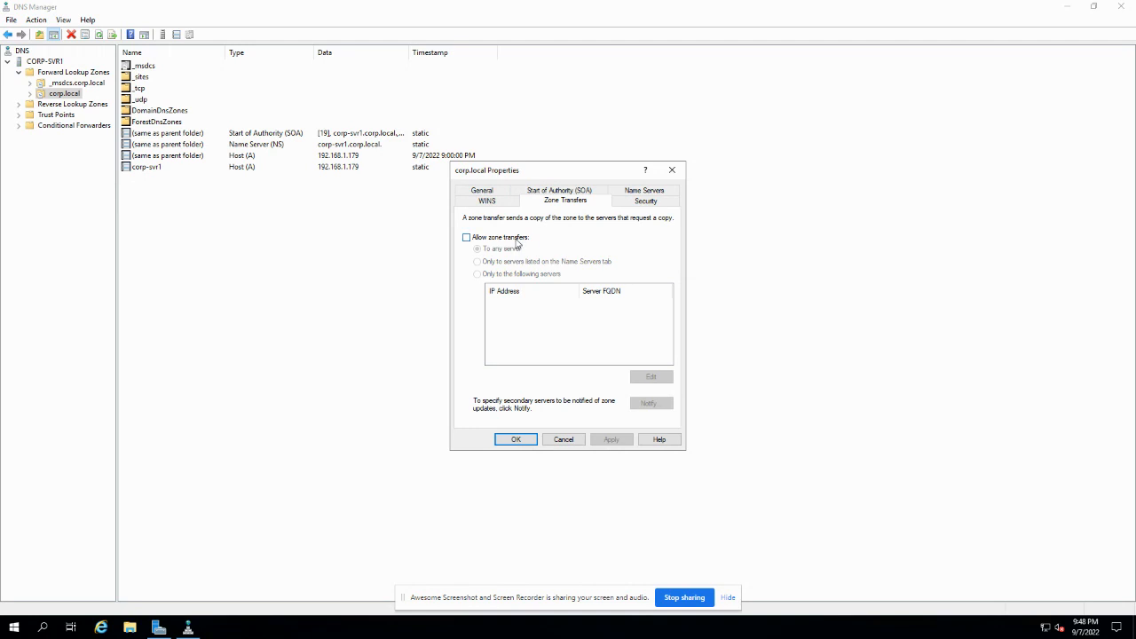
pyautogui.click(508, 205)
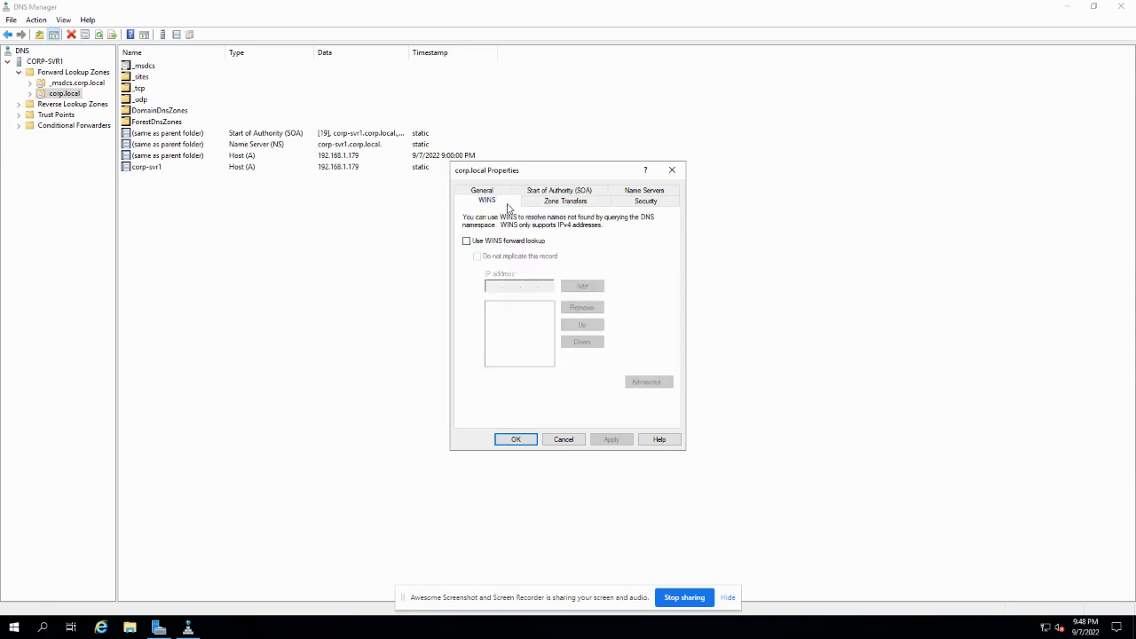
pyautogui.click(563, 440)
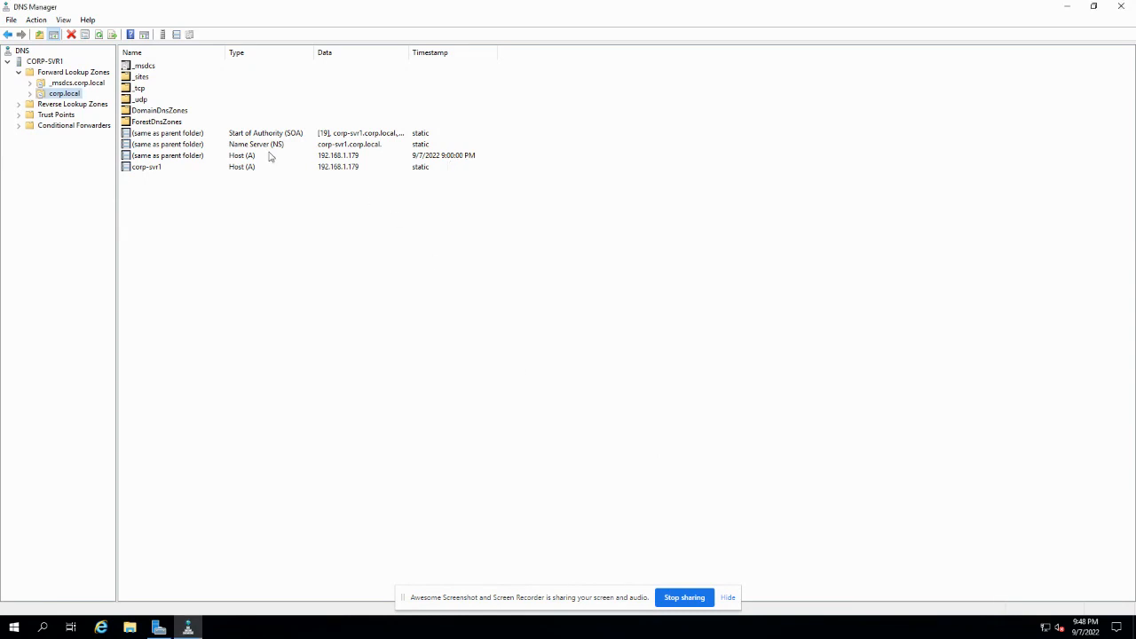
# - Create an AD-integrated primary IPv4 reverse zone for 192.168.1, domain-replicated, secure updates only
pyautogui.click(22, 106)
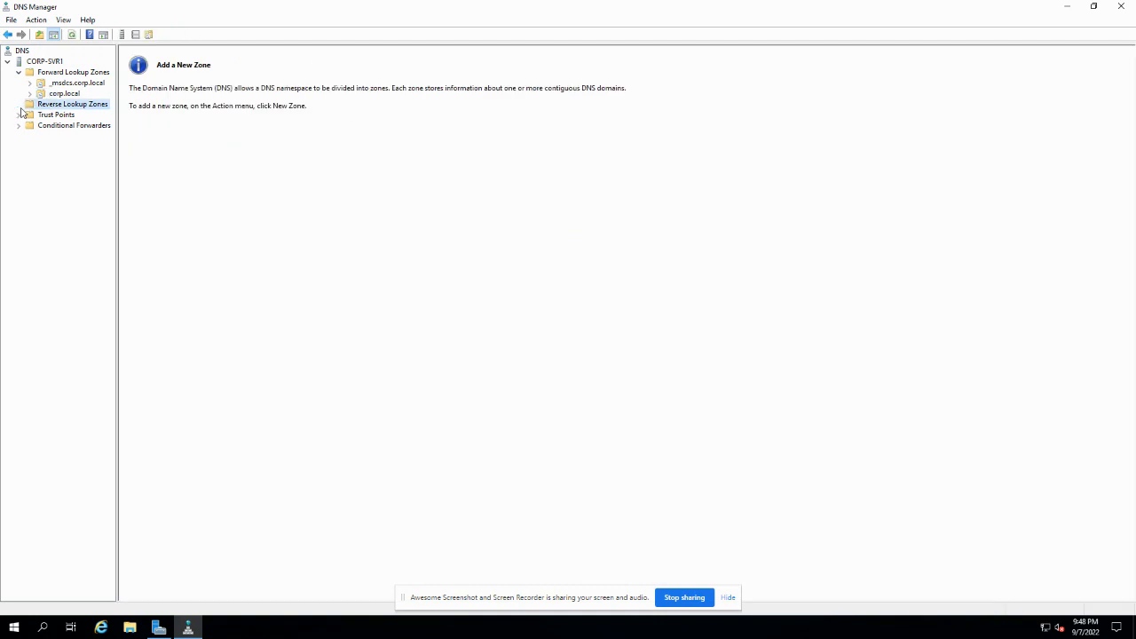
pyautogui.rightClick(77, 110)
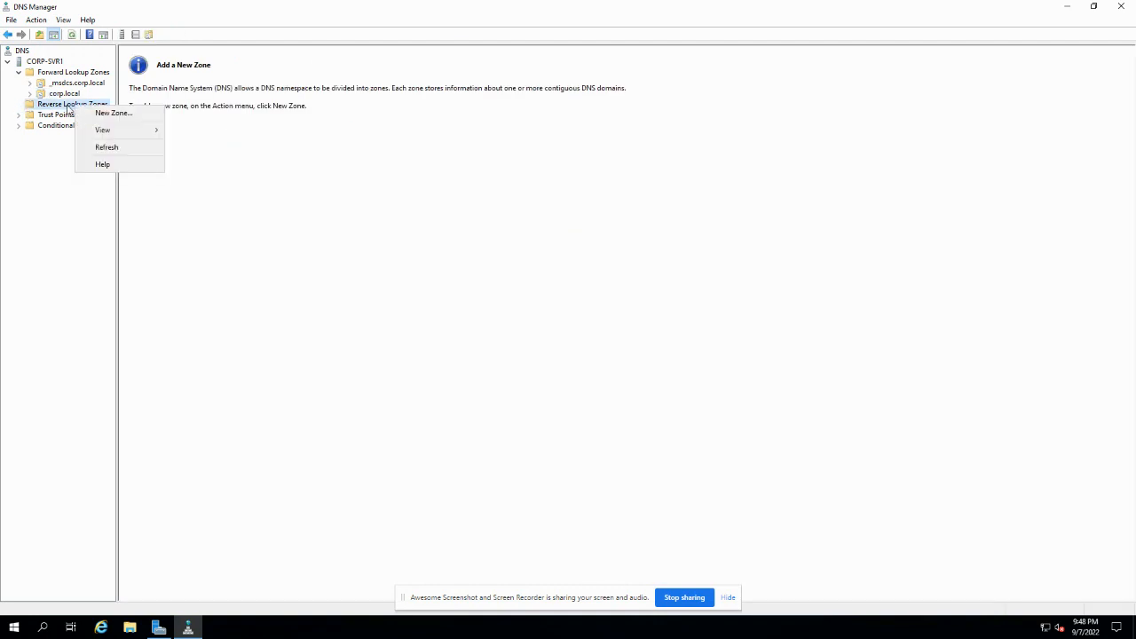
pyautogui.click(113, 114)
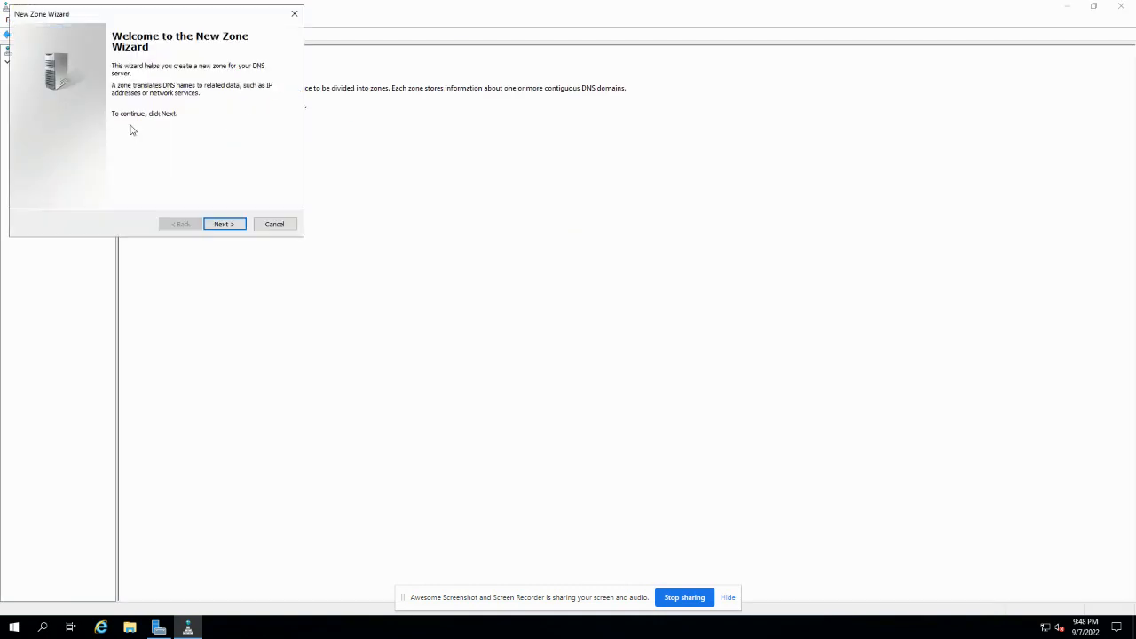
pyautogui.click(224, 225)
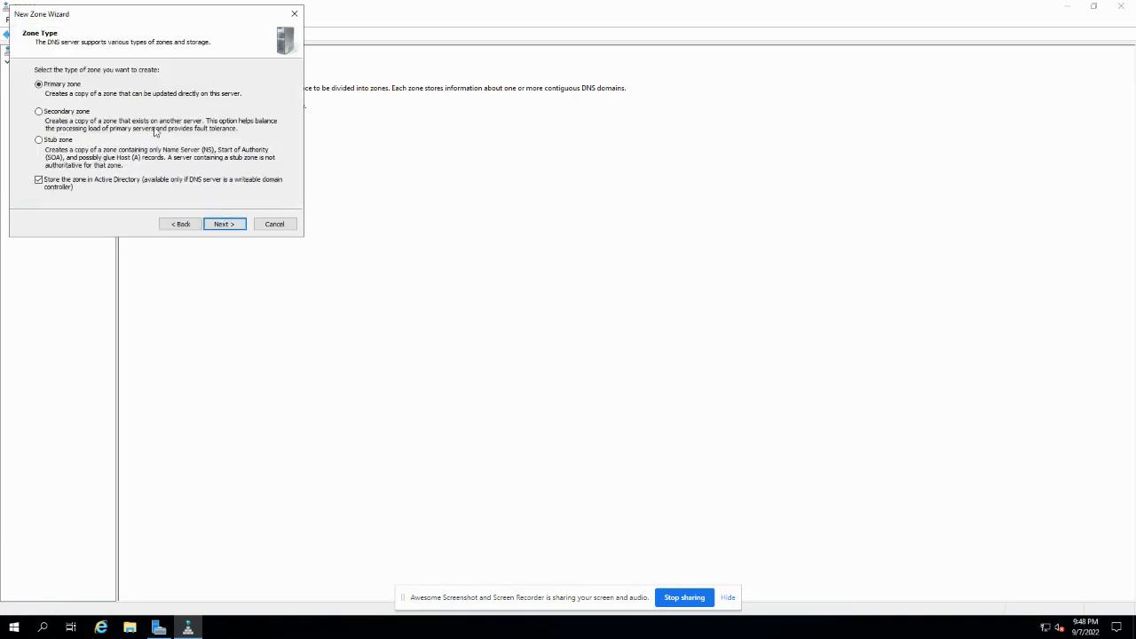
pyautogui.click(223, 224)
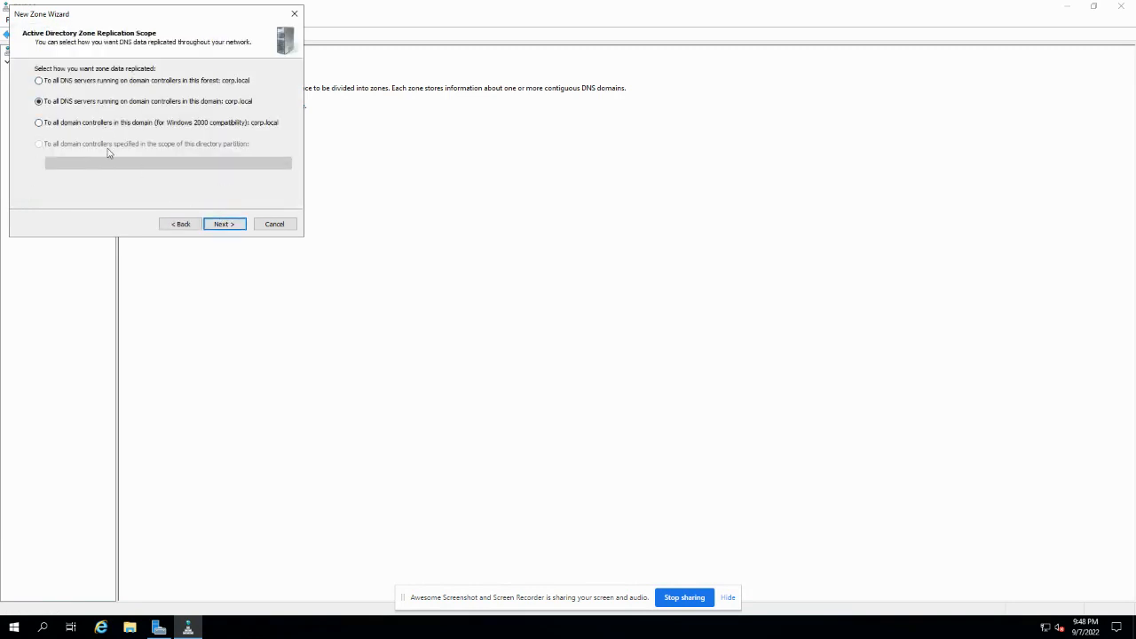
pyautogui.click(220, 226)
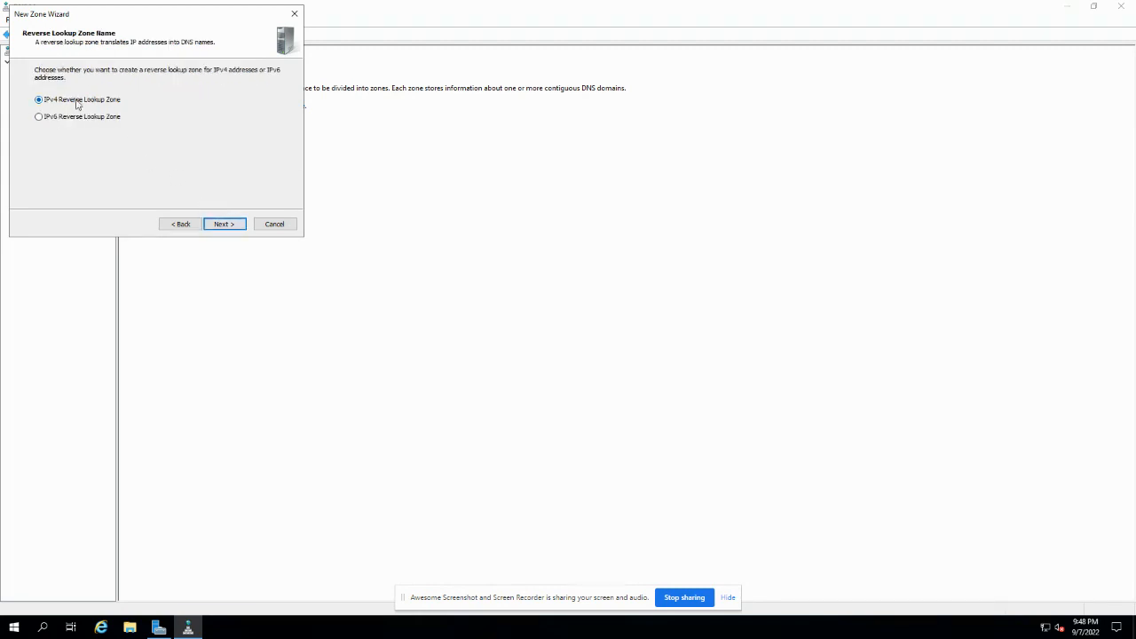
pyautogui.click(215, 225)
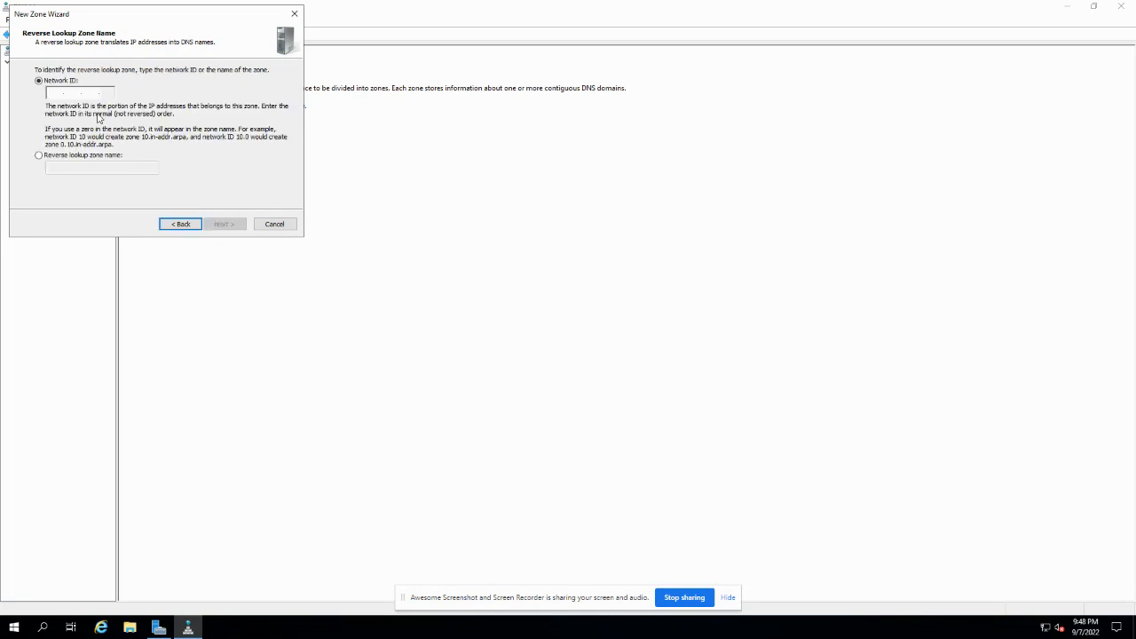
pyautogui.write('192.168.')
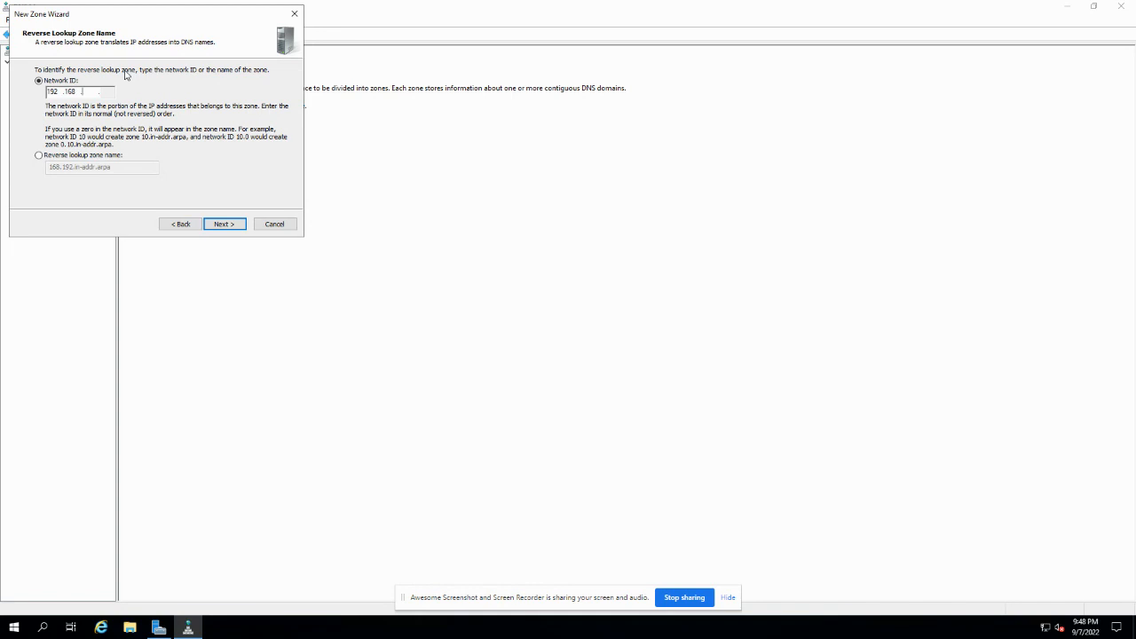
pyautogui.write('1')
pyautogui.click(220, 226)
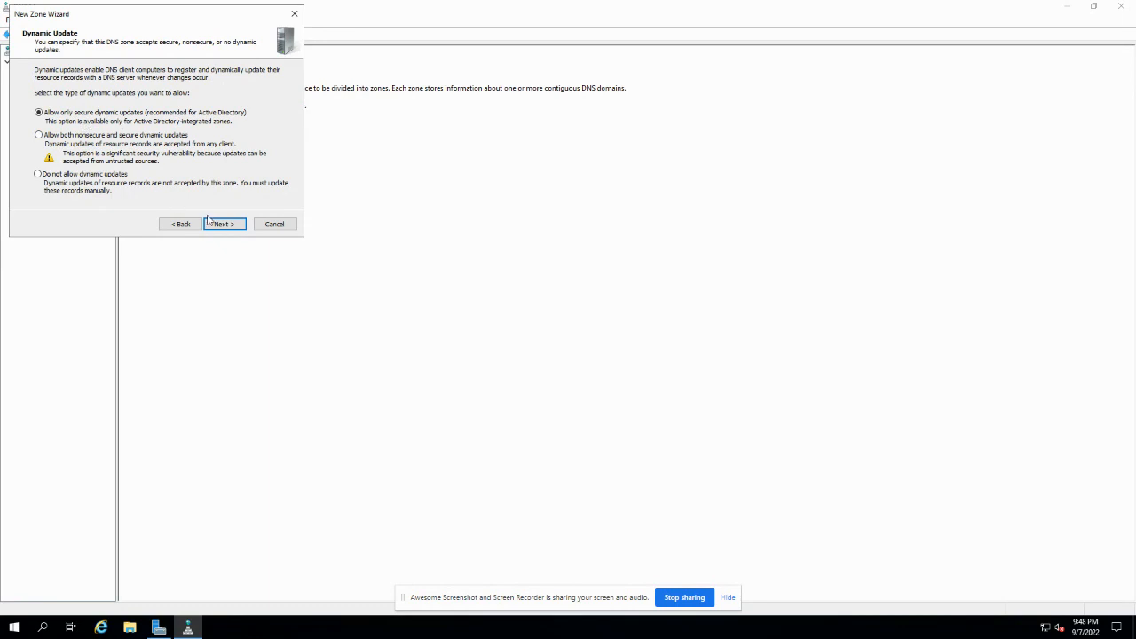
pyautogui.click(220, 224)
pyautogui.click(224, 224)
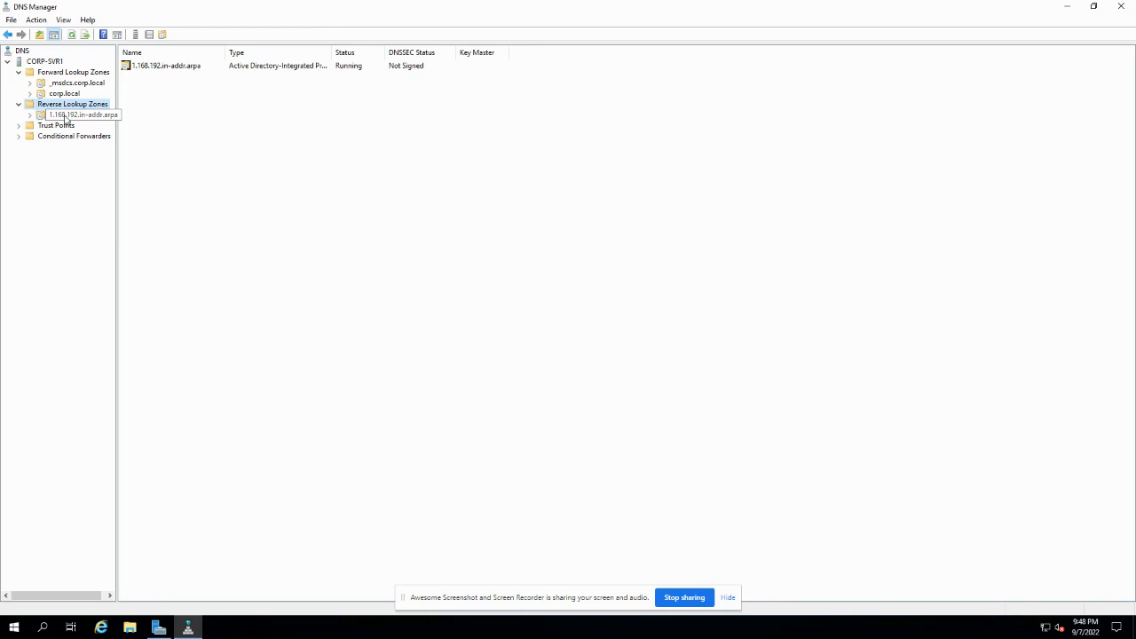
# - Inspect the 1.168.192.in-addr.arpa and corp.local zone records, then close DNS Manager
pyautogui.click(74, 115)
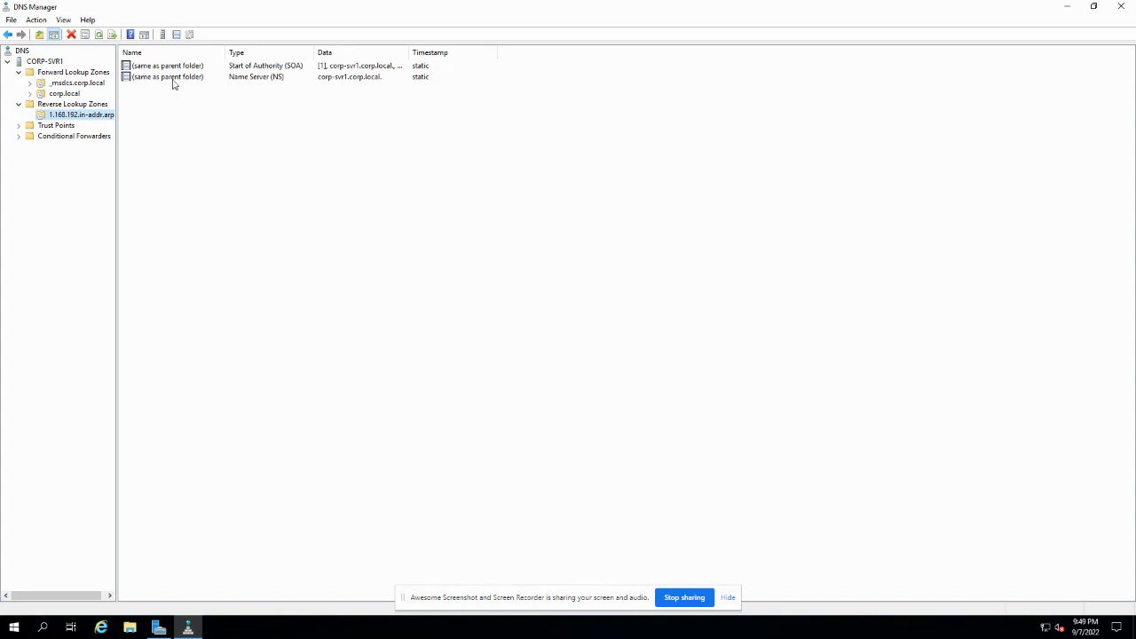
pyautogui.click(59, 94)
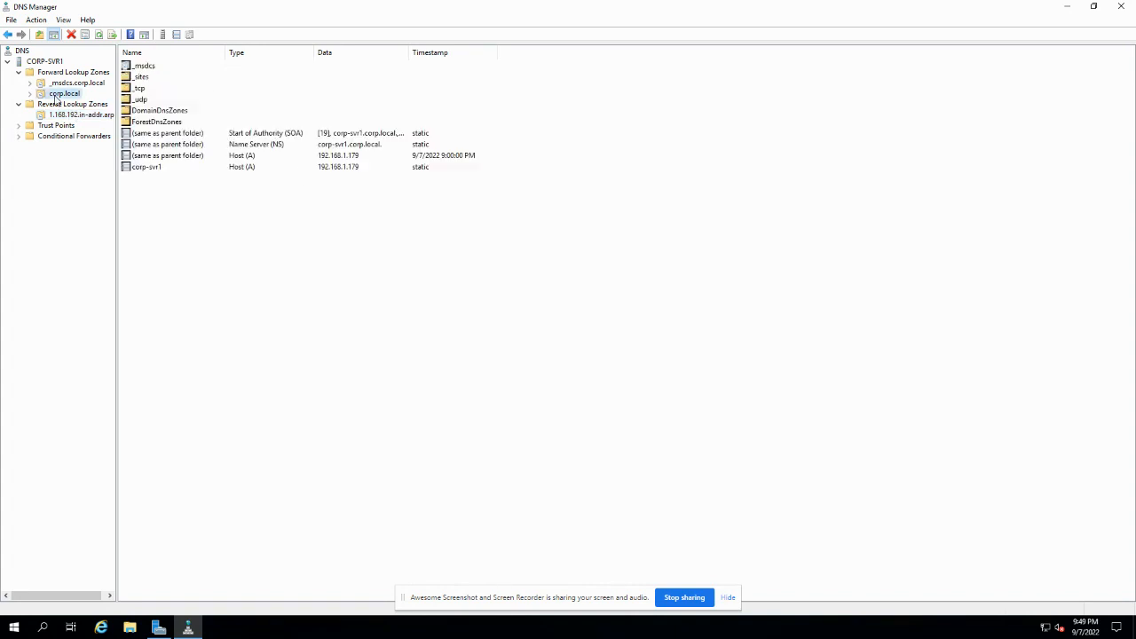
pyautogui.click(166, 191)
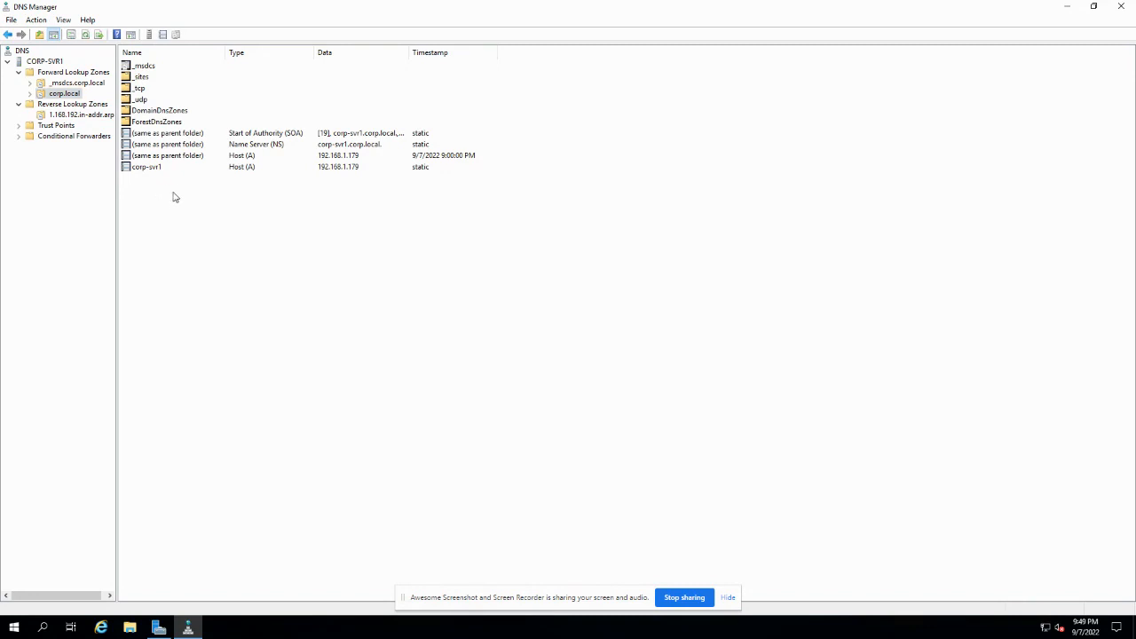
pyautogui.click(80, 116)
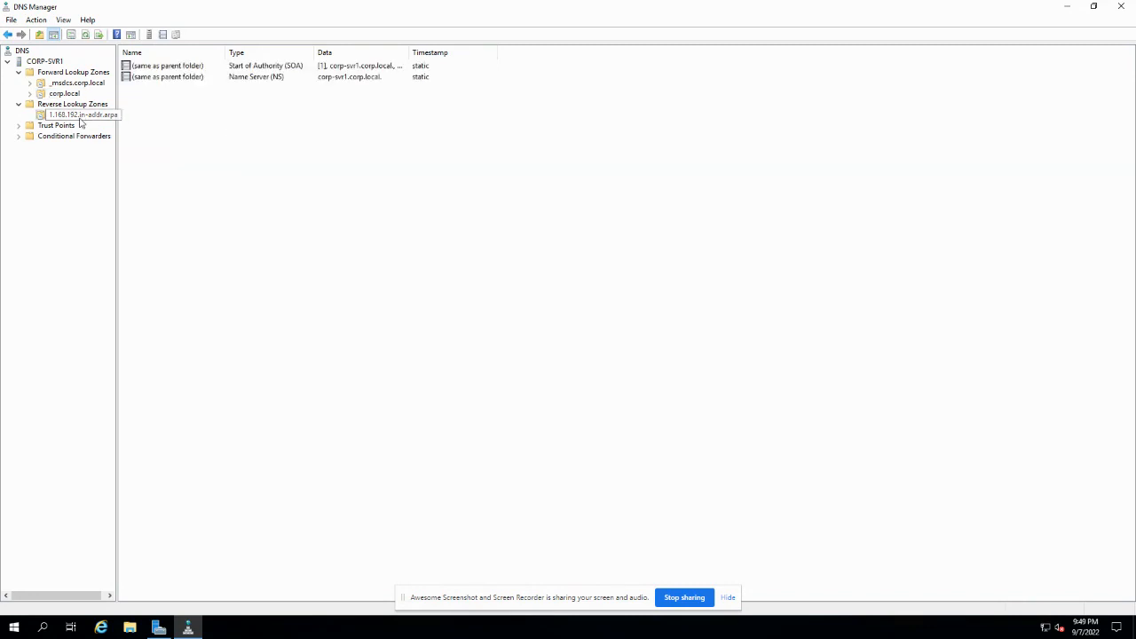
pyautogui.click(1123, 9)
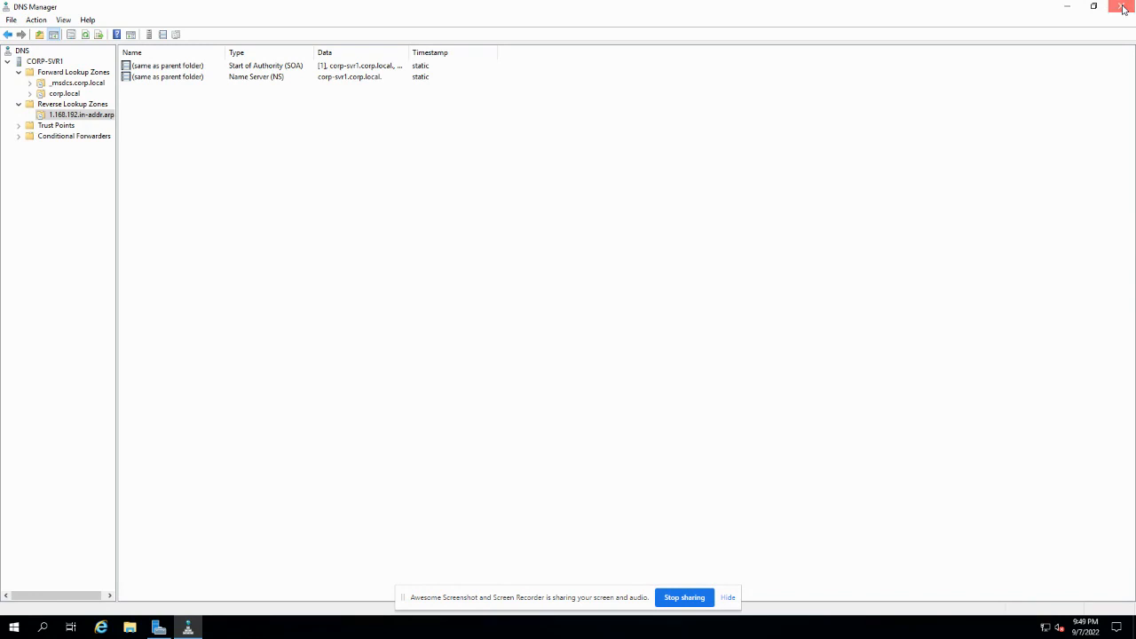